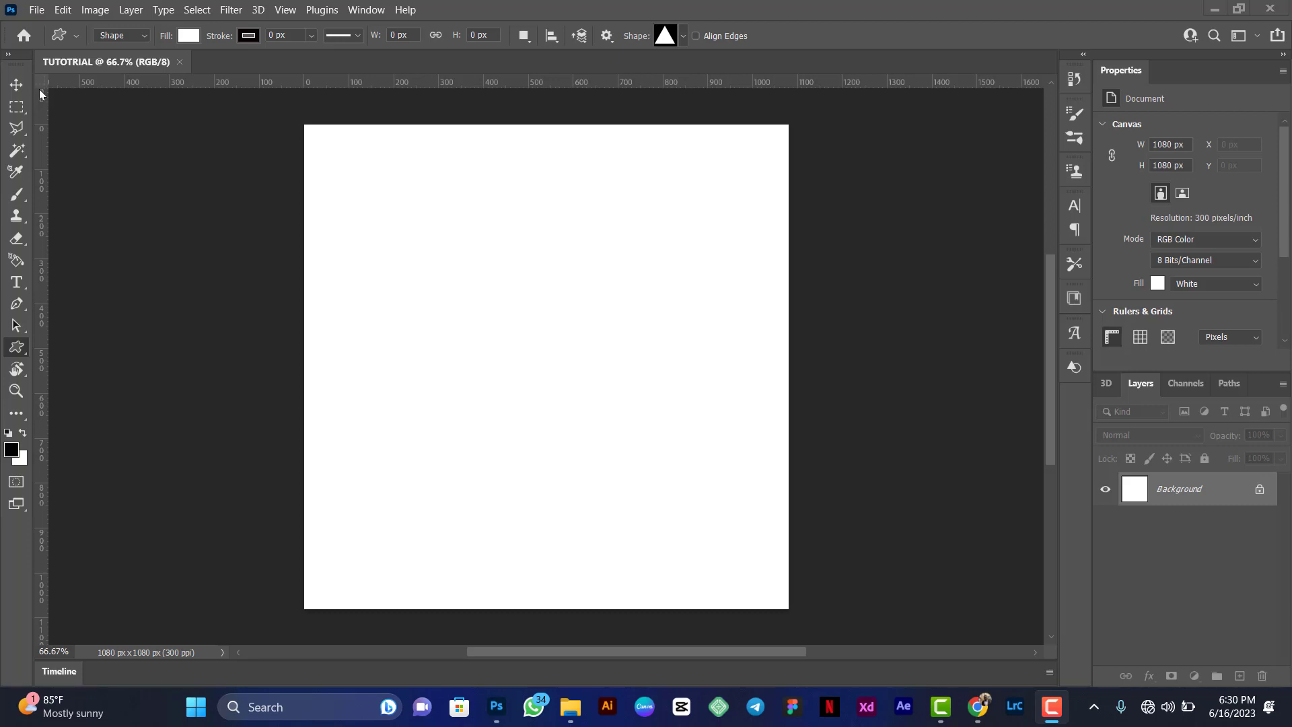
Step: Draw a rectangle about 526 by 417 px in the upper middle of the canvas with the Rectangle tool
right_click(22, 350)
click(82, 345)
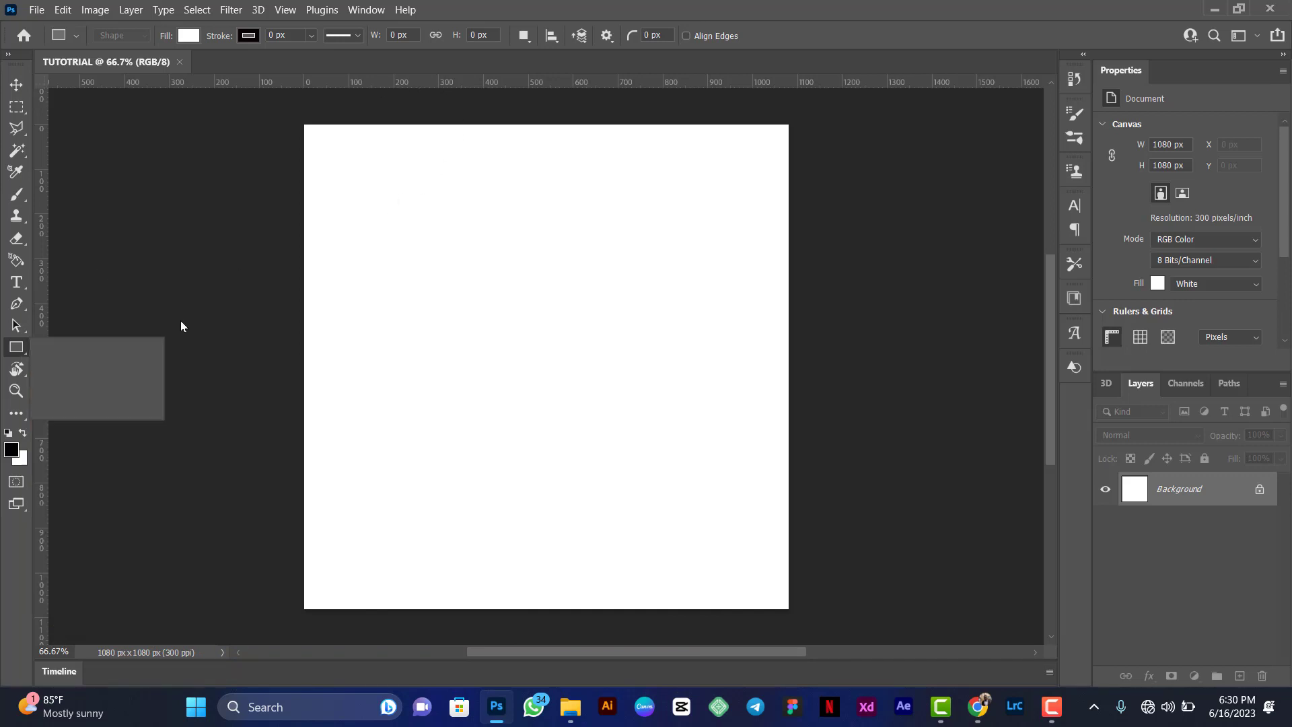
click(94, 347)
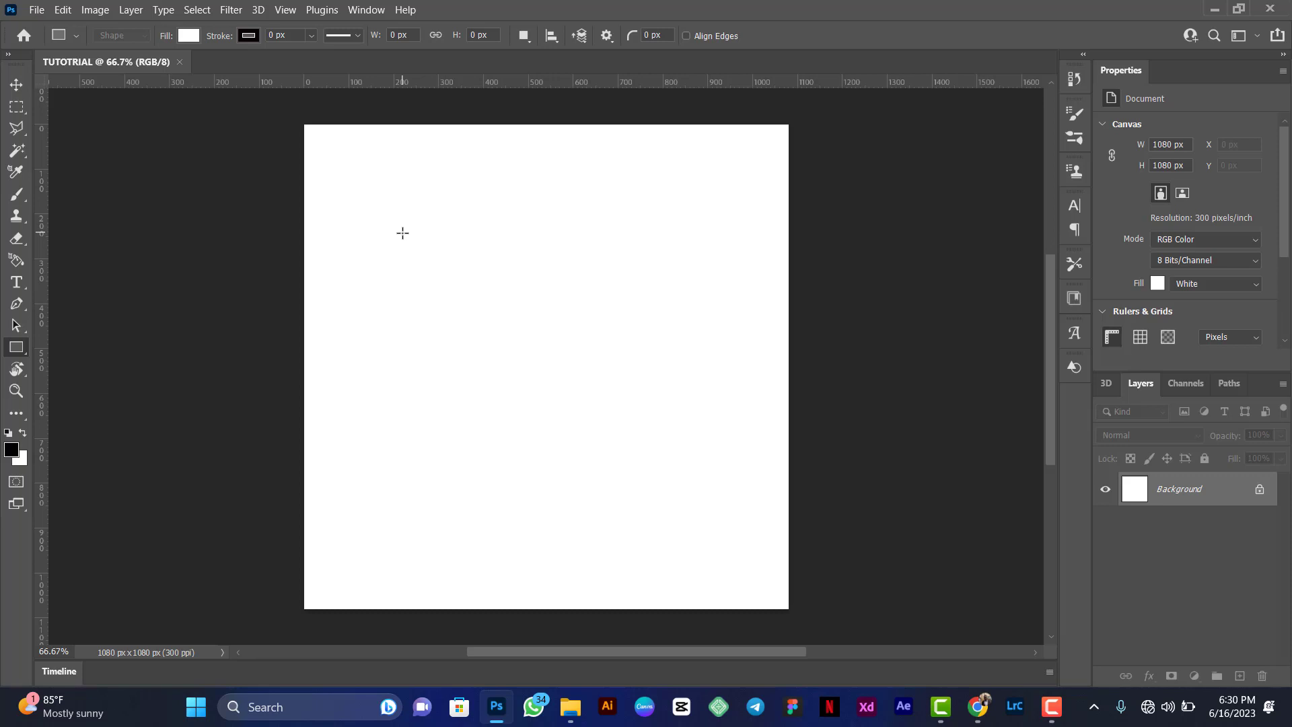
drag(402, 233, 637, 419)
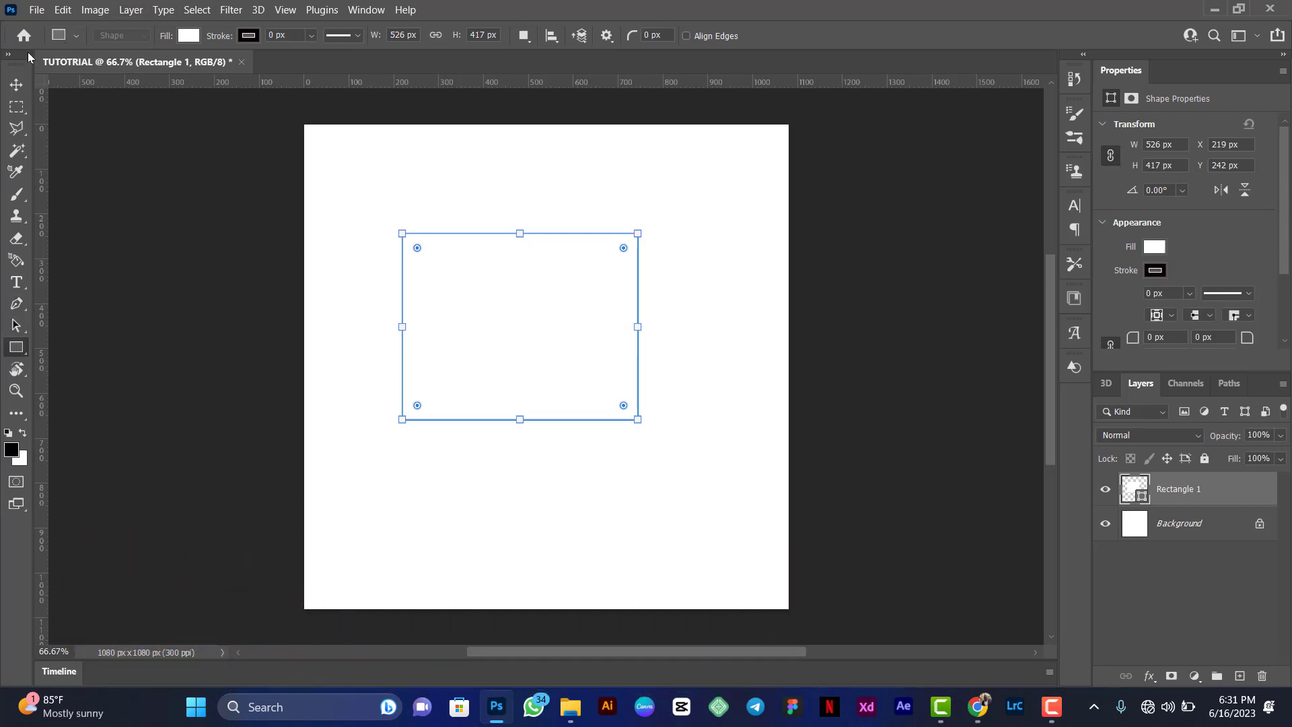
Step: Fill the rectangle with the first dark blue from the recently used colors
click(183, 37)
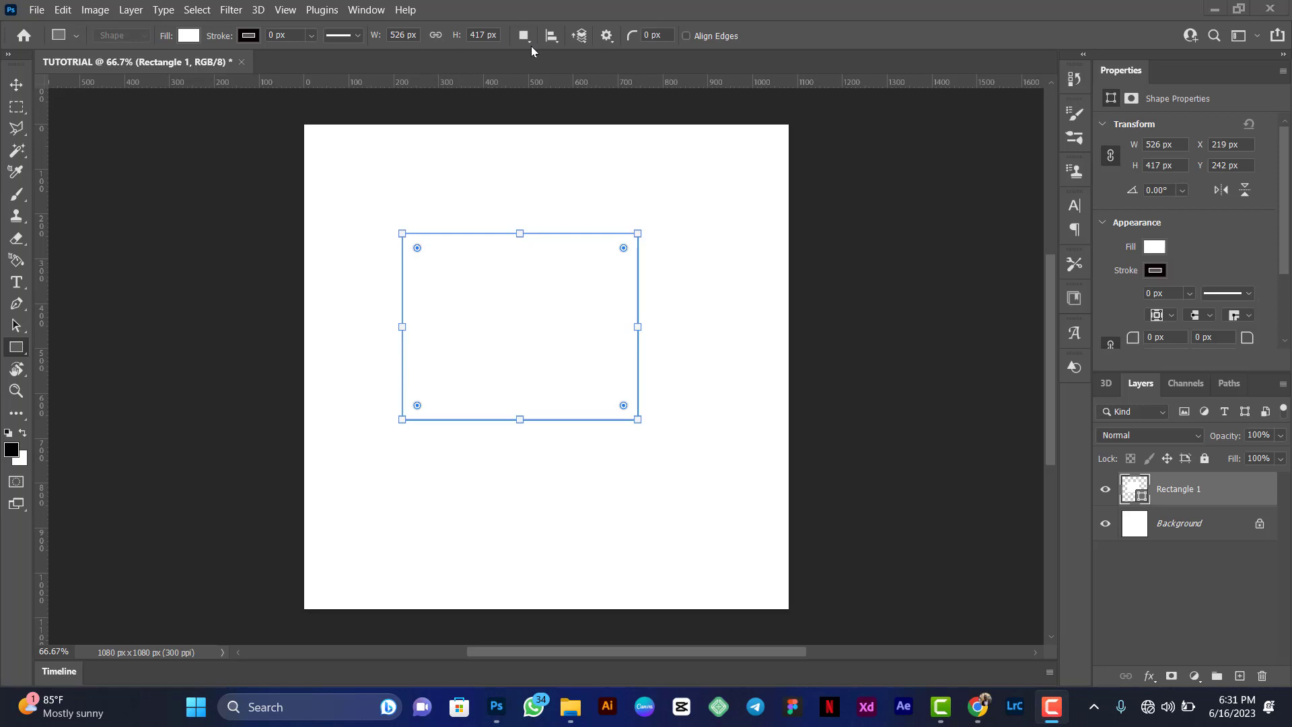
click(187, 40)
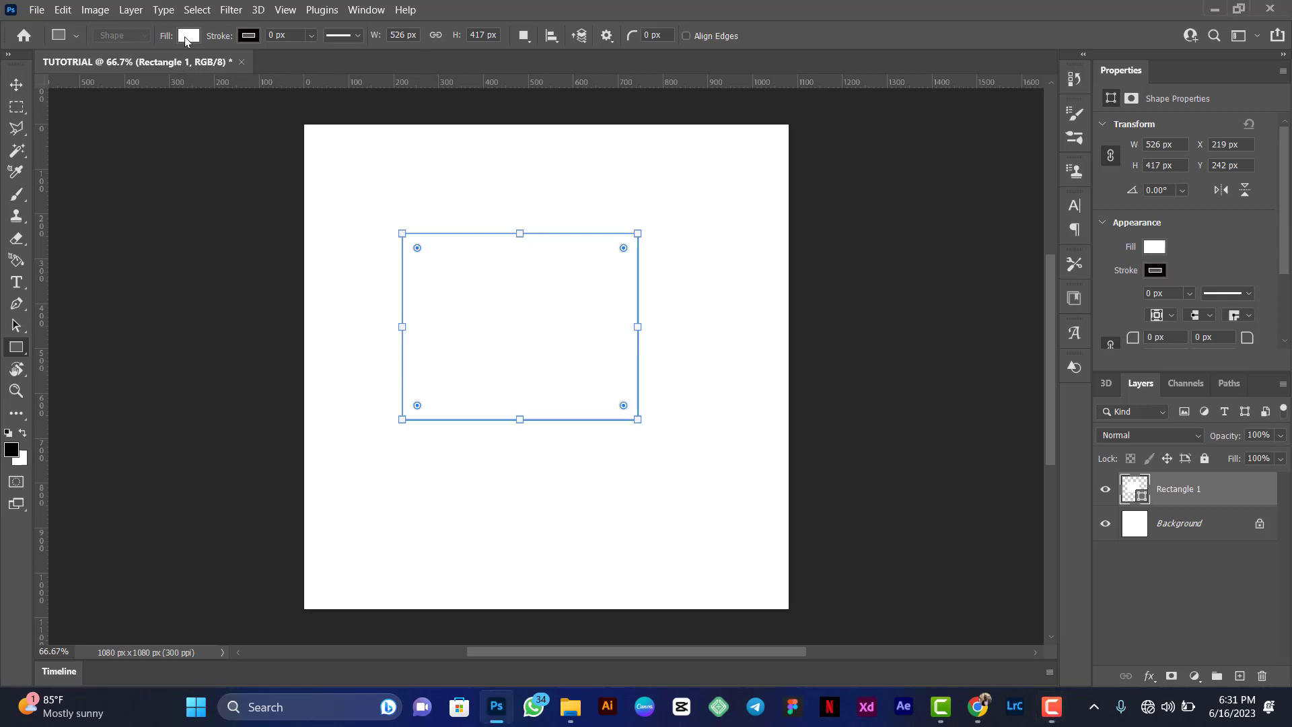
click(187, 39)
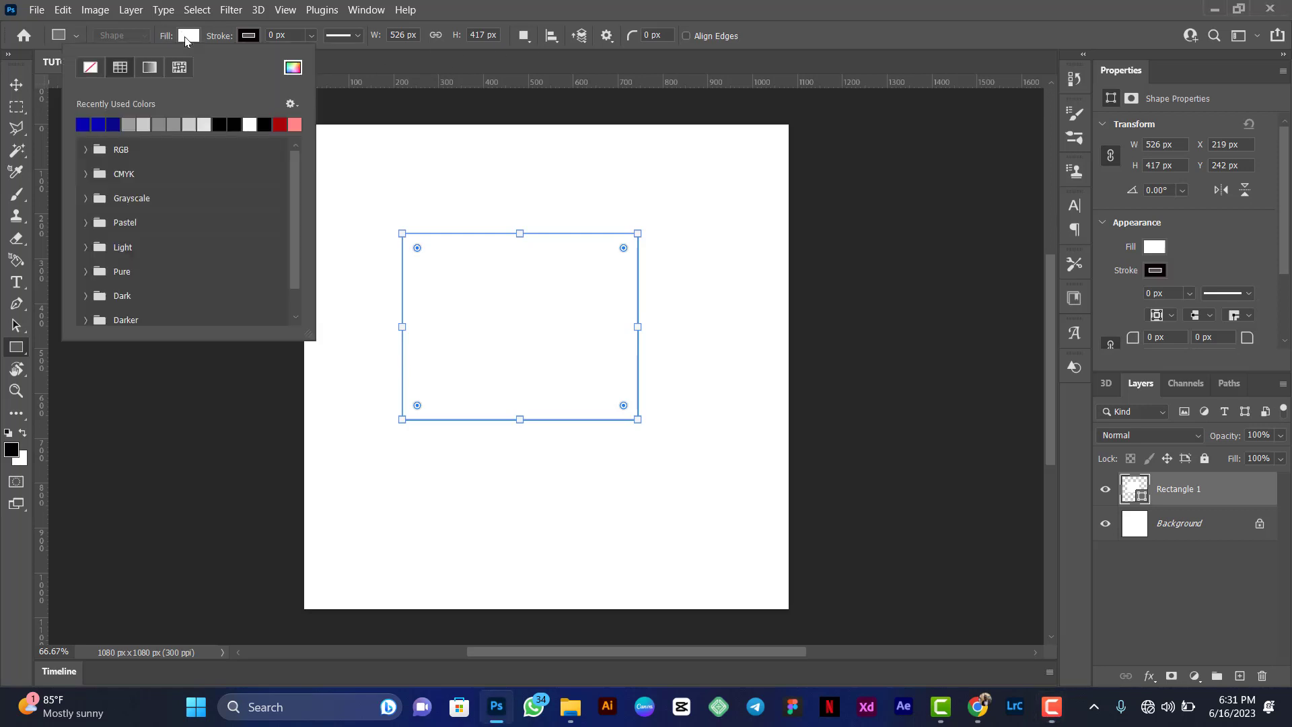
click(84, 123)
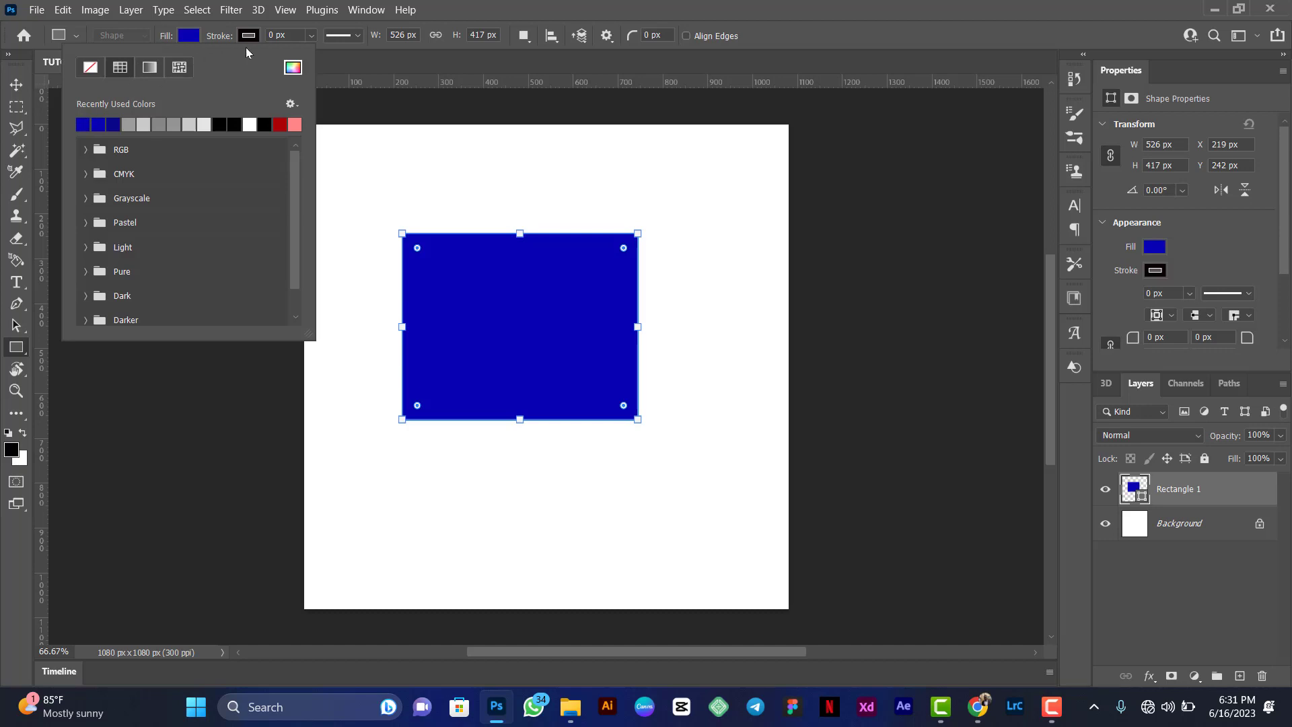
Step: Set the rectangle's fill to a custom green, #08c911, in the Color Picker
click(291, 72)
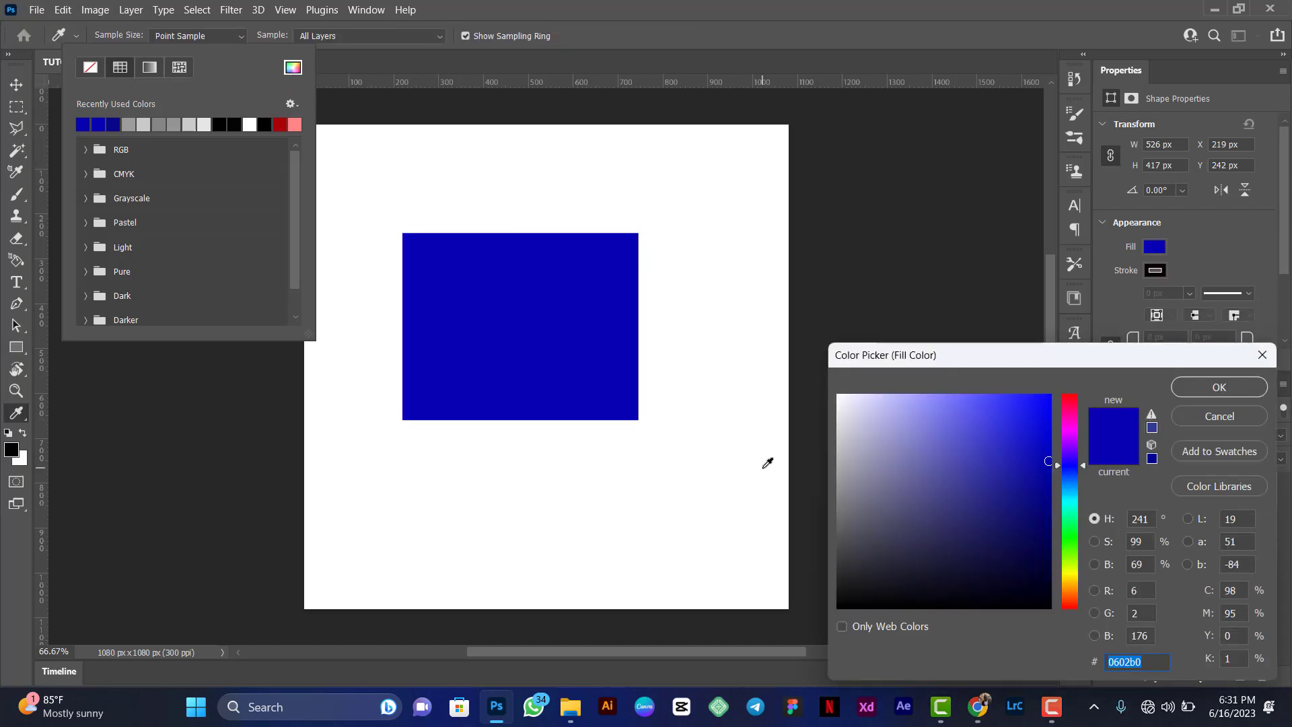
drag(1083, 469, 1090, 537)
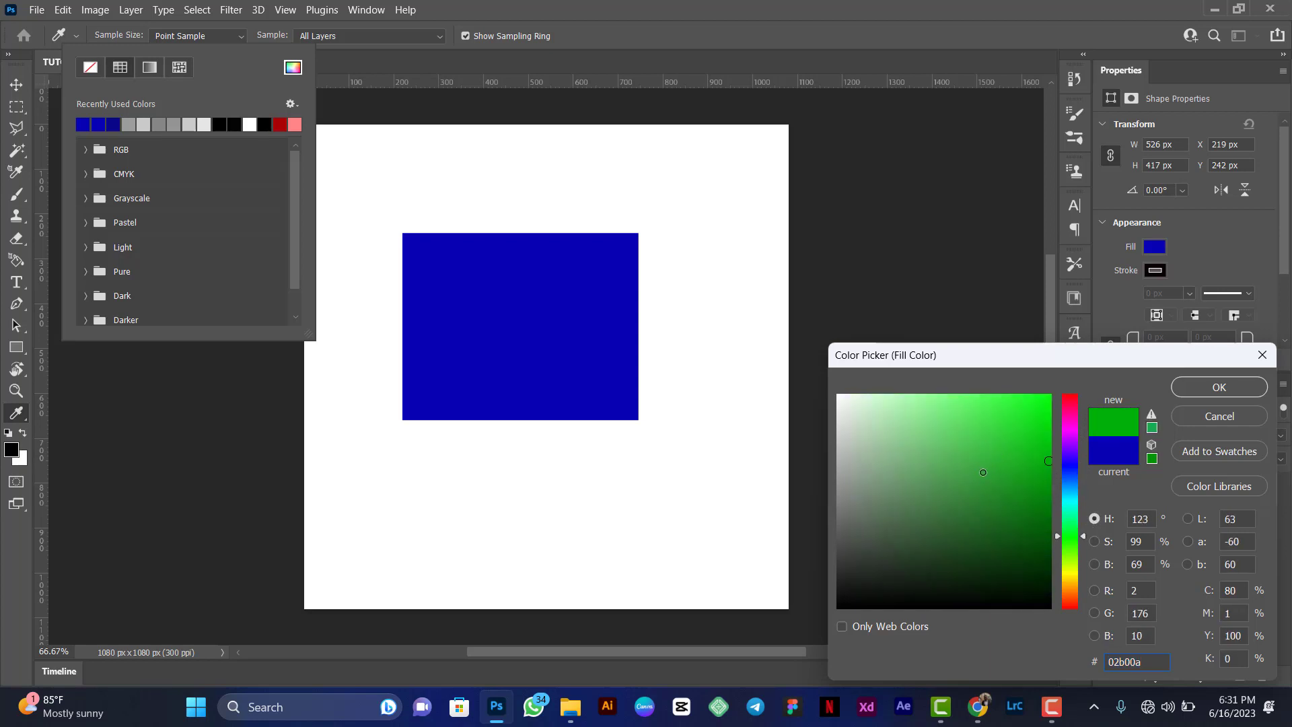
click(983, 474)
click(1010, 440)
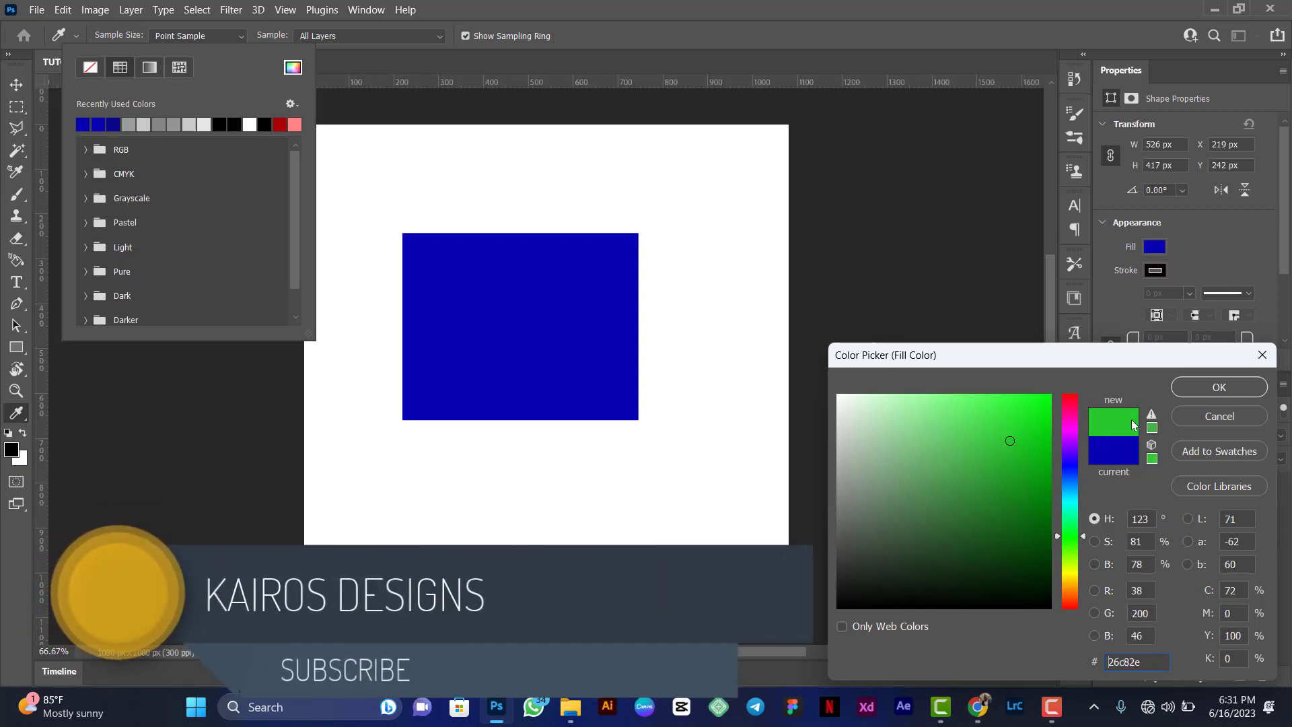
click(1021, 490)
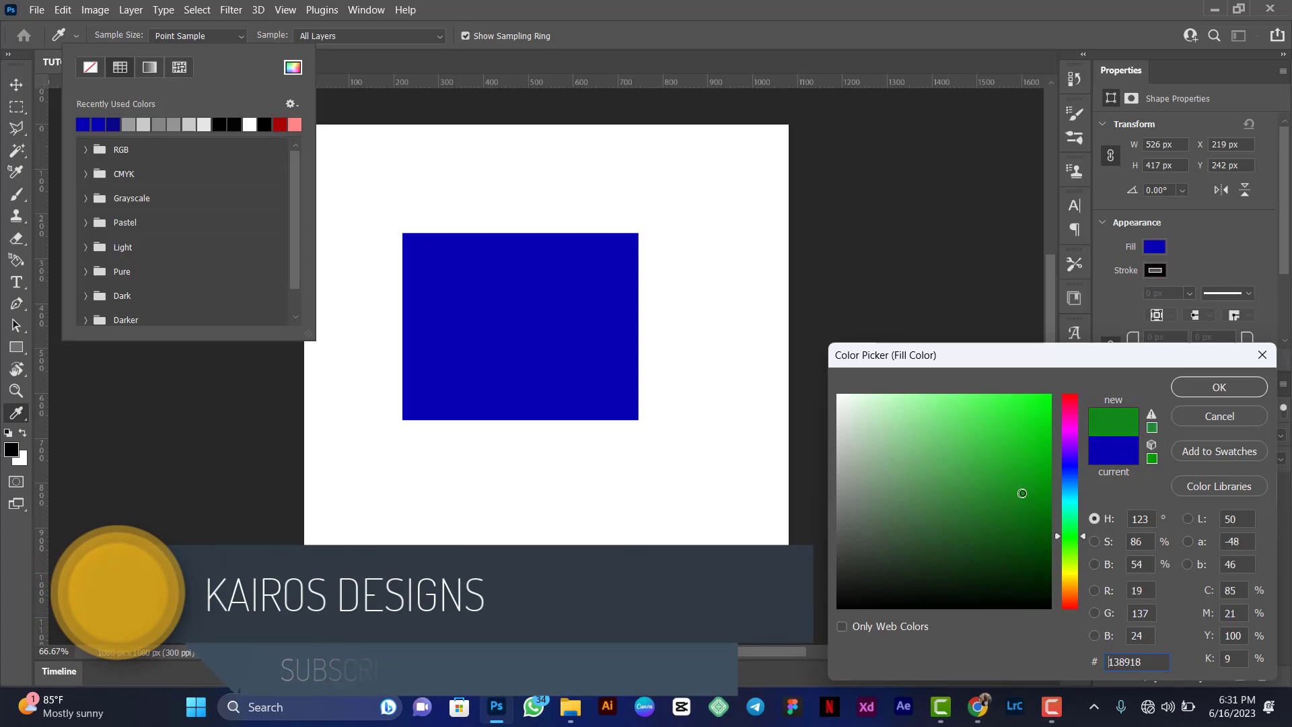
click(1014, 526)
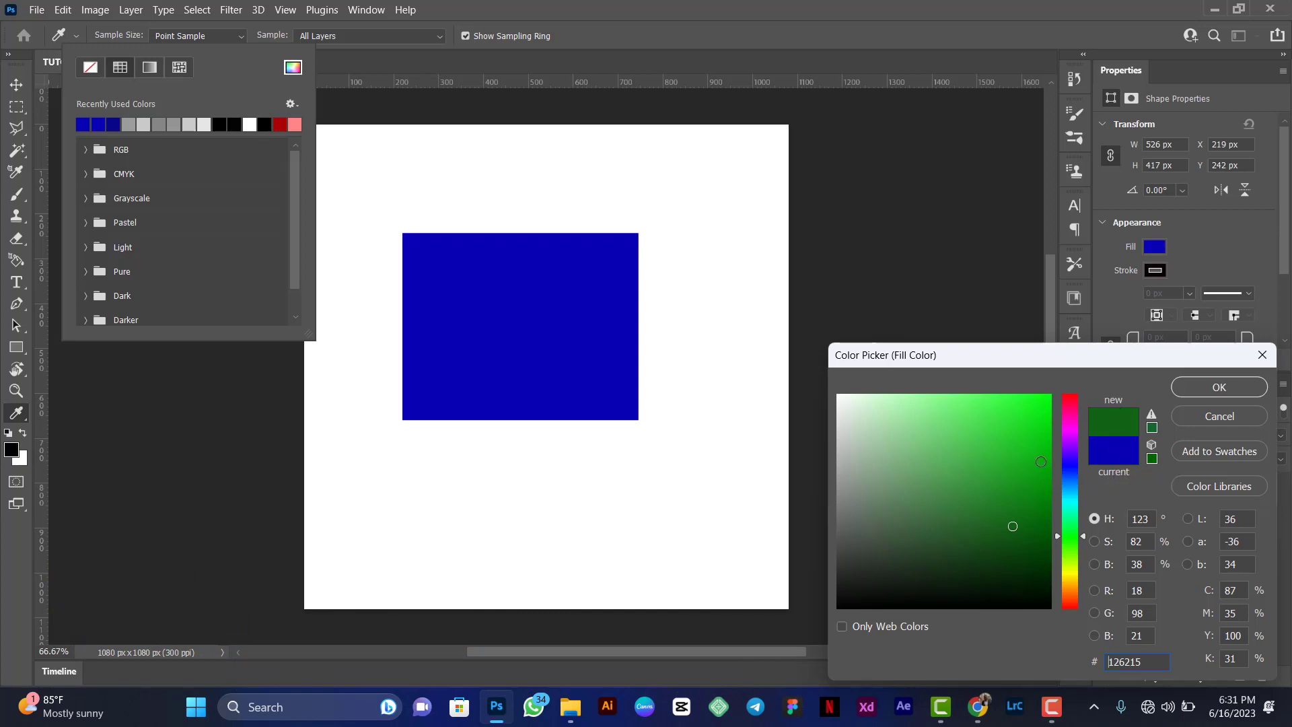
click(1020, 451)
click(994, 414)
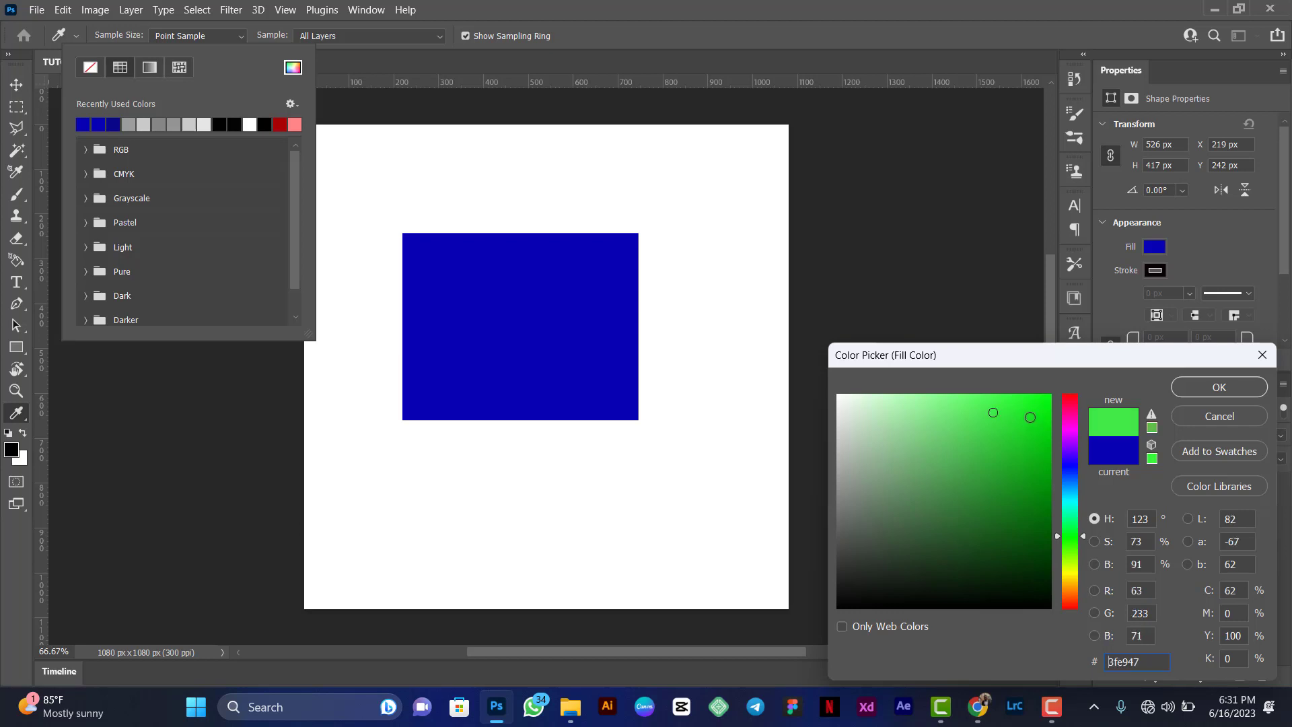
text(08c911)
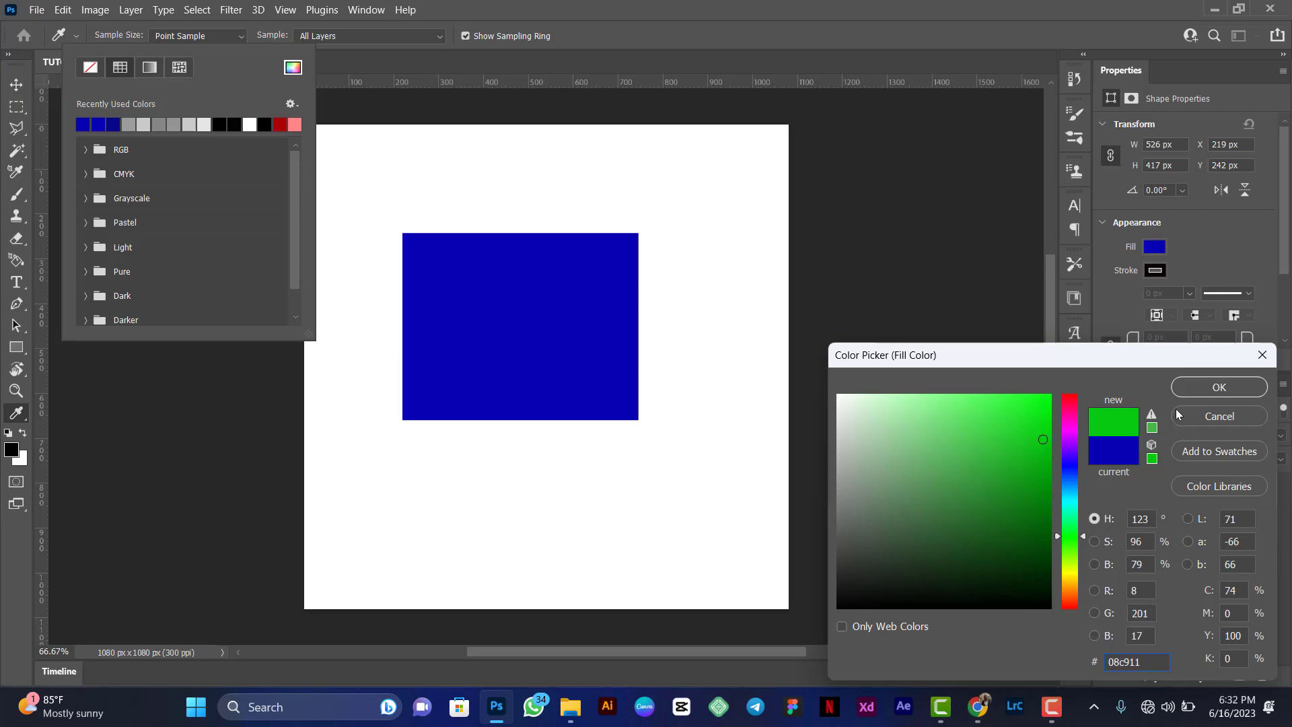
click(1203, 389)
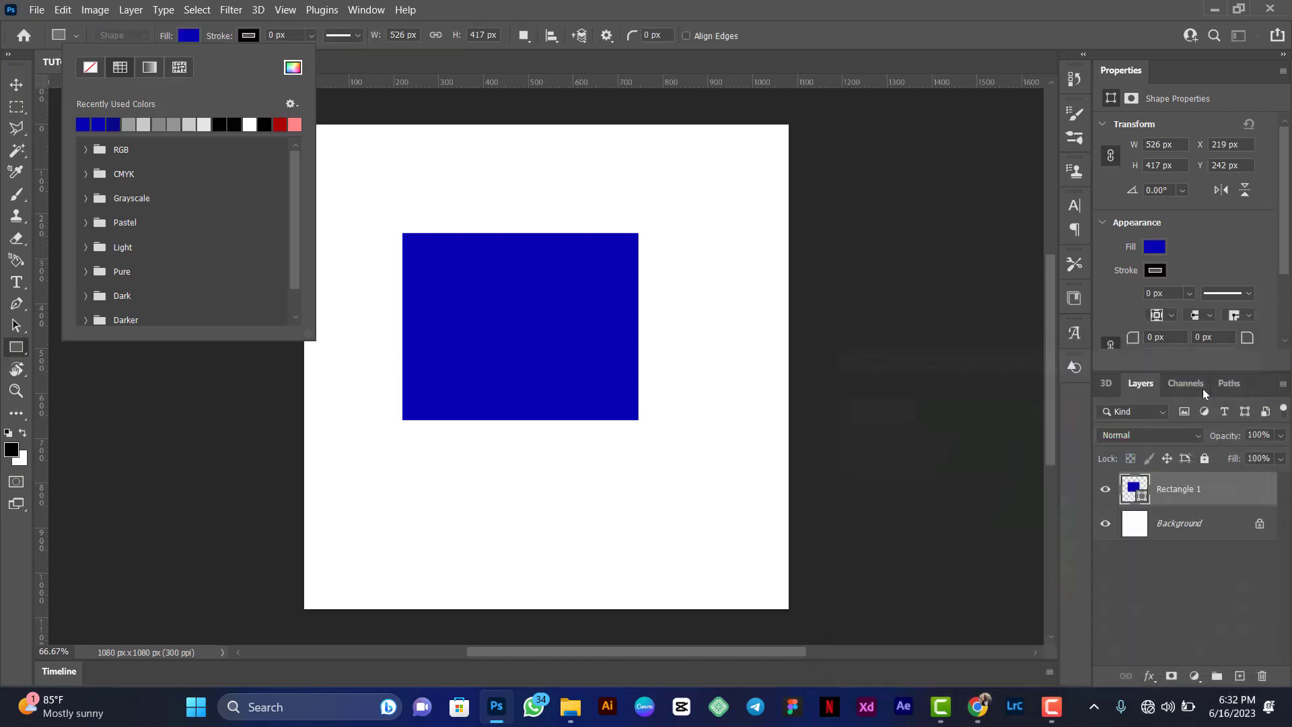
Step: Draw an ellipse about 470 by 457 px over the rectangle's upper-right corner and fill it with a recently used dark blue
right_click(16, 348)
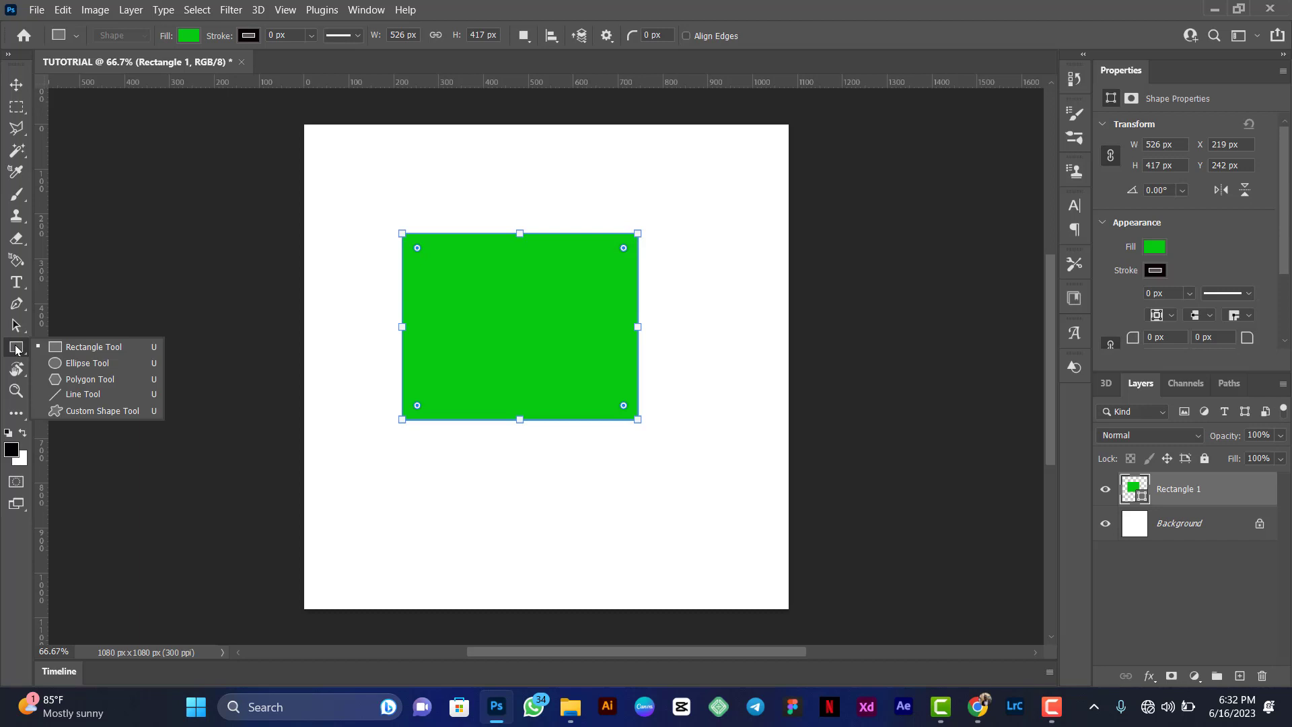
click(10, 352)
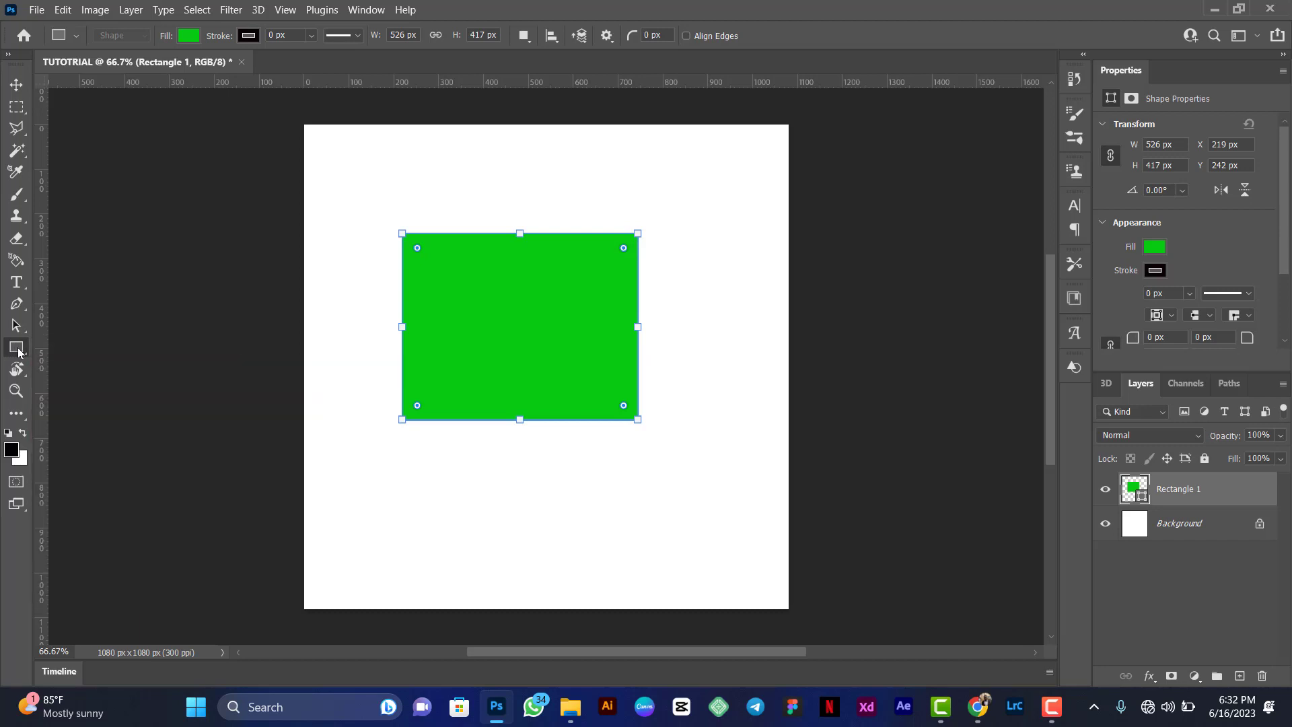
right_click(19, 350)
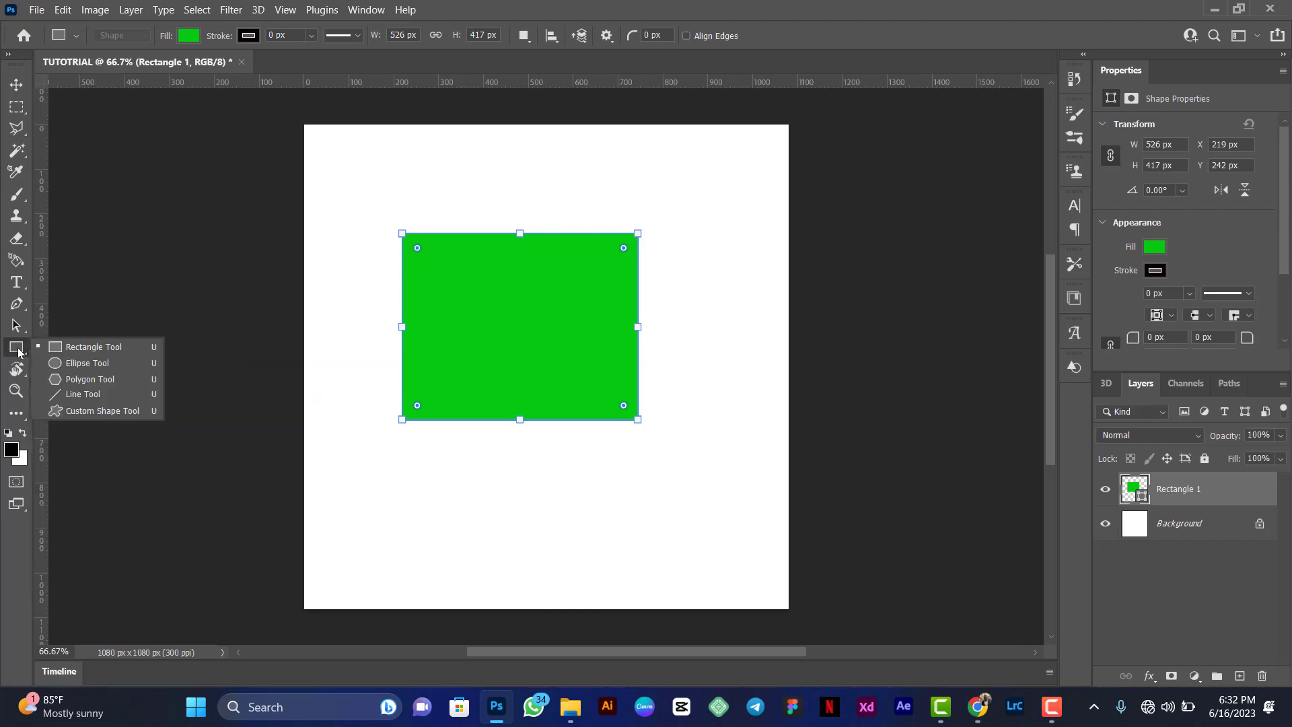
click(90, 365)
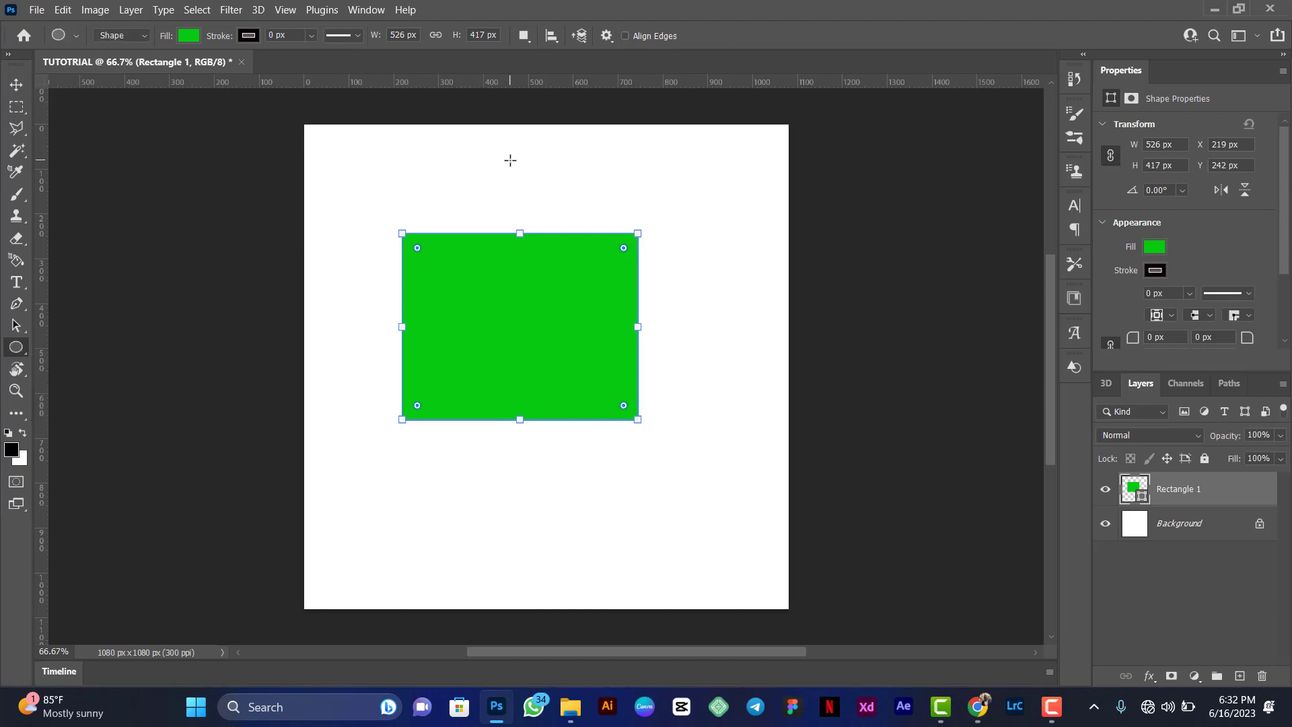
drag(510, 161, 720, 365)
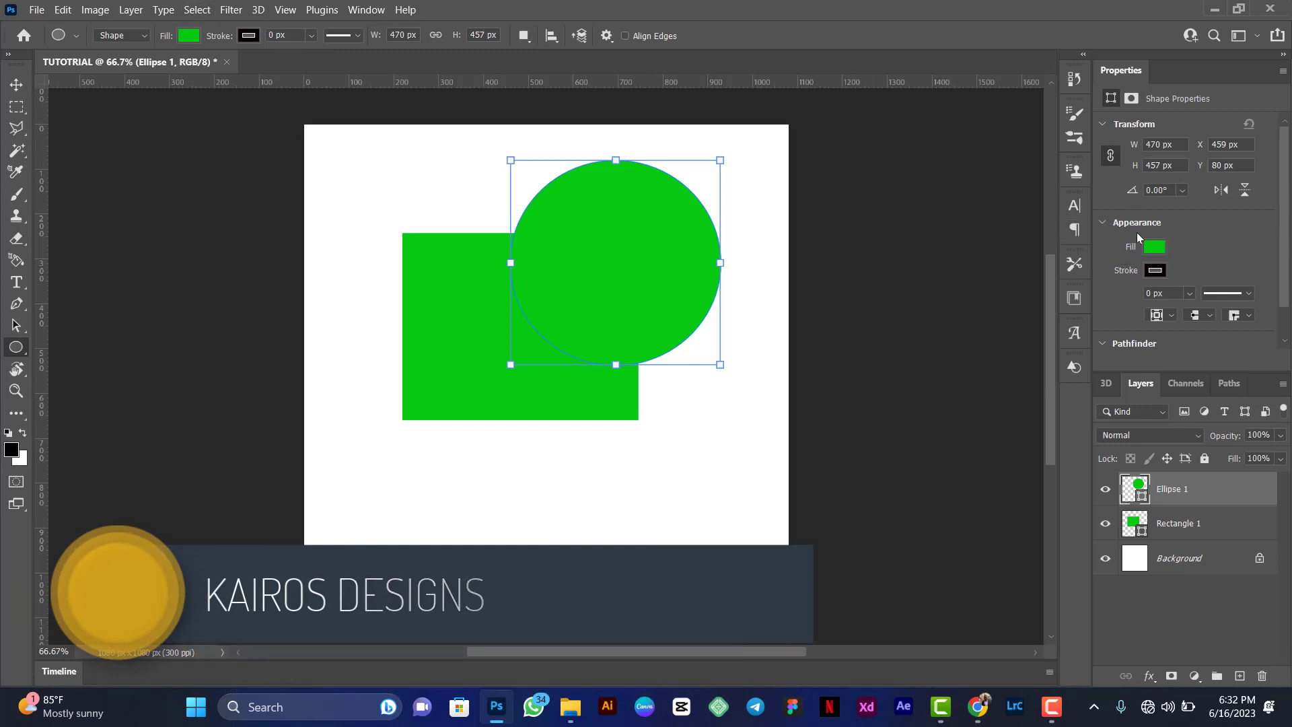
click(1156, 248)
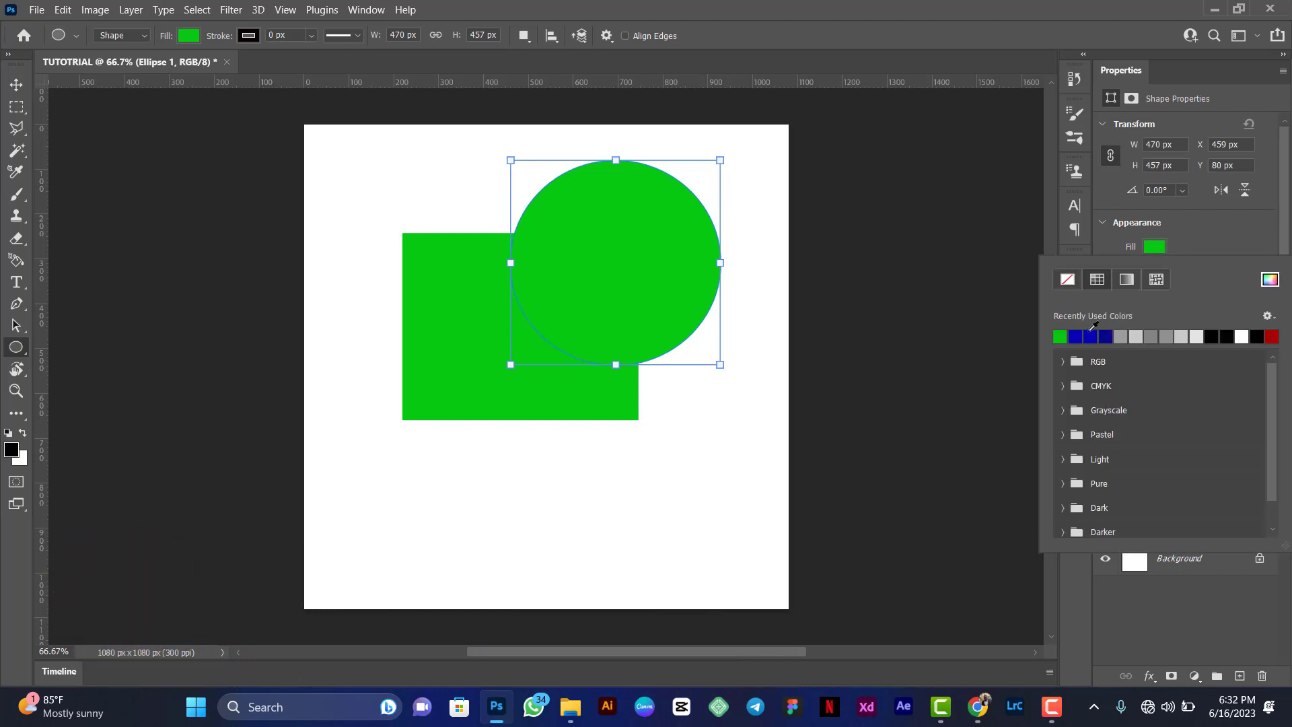
click(1089, 335)
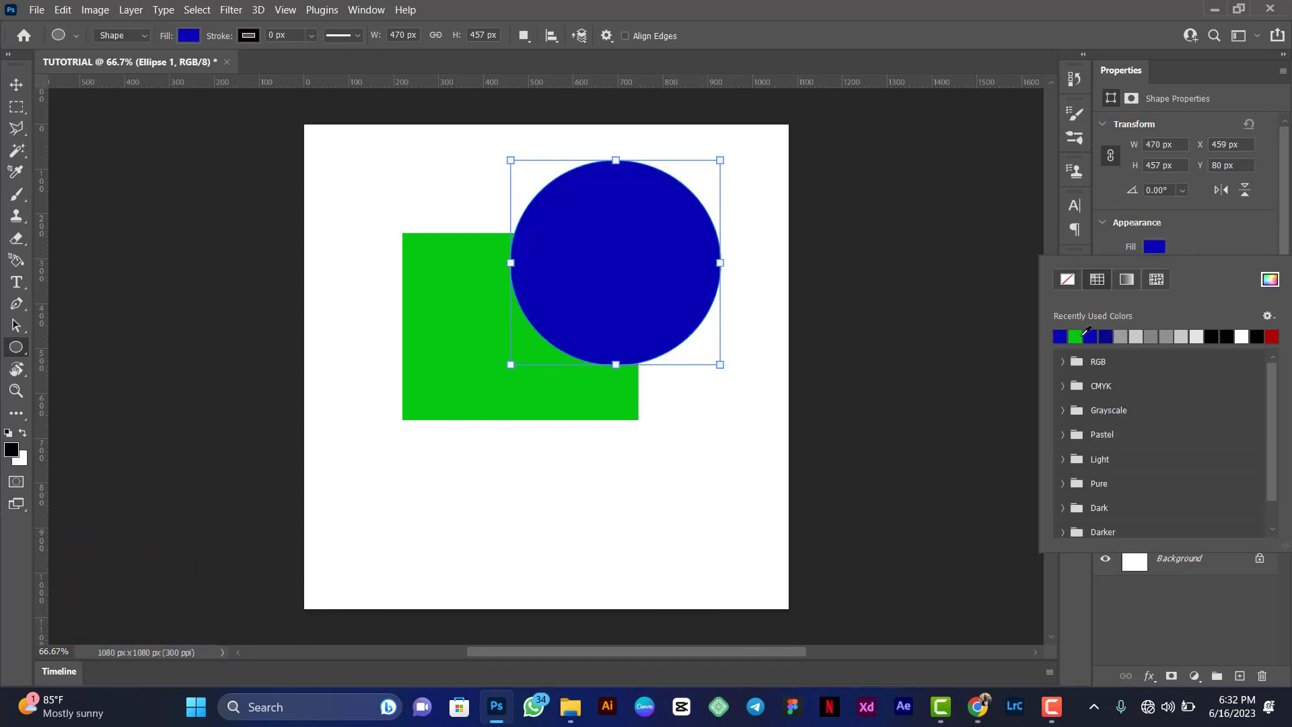
Step: Draw a three-sided polygon about 347 by 408 px overlapping the rectangle's lower edge with the Polygon tool
click(17, 348)
right_click(16, 347)
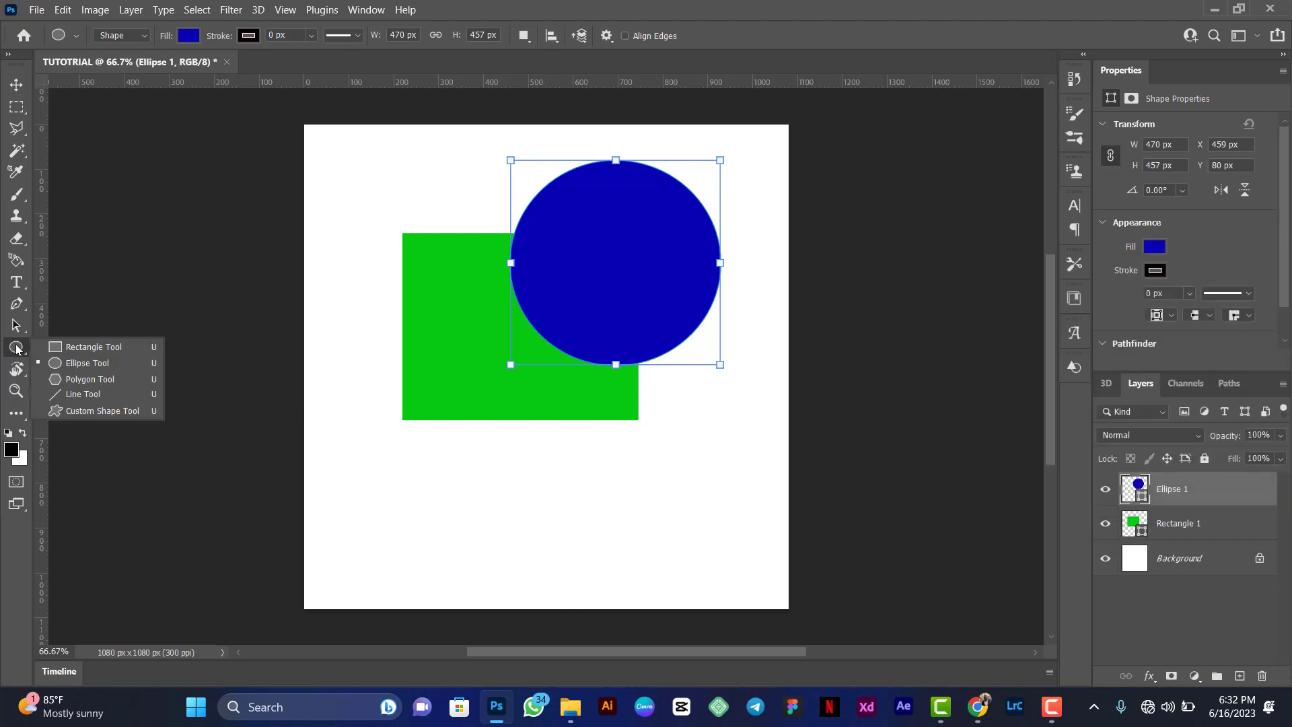
click(87, 379)
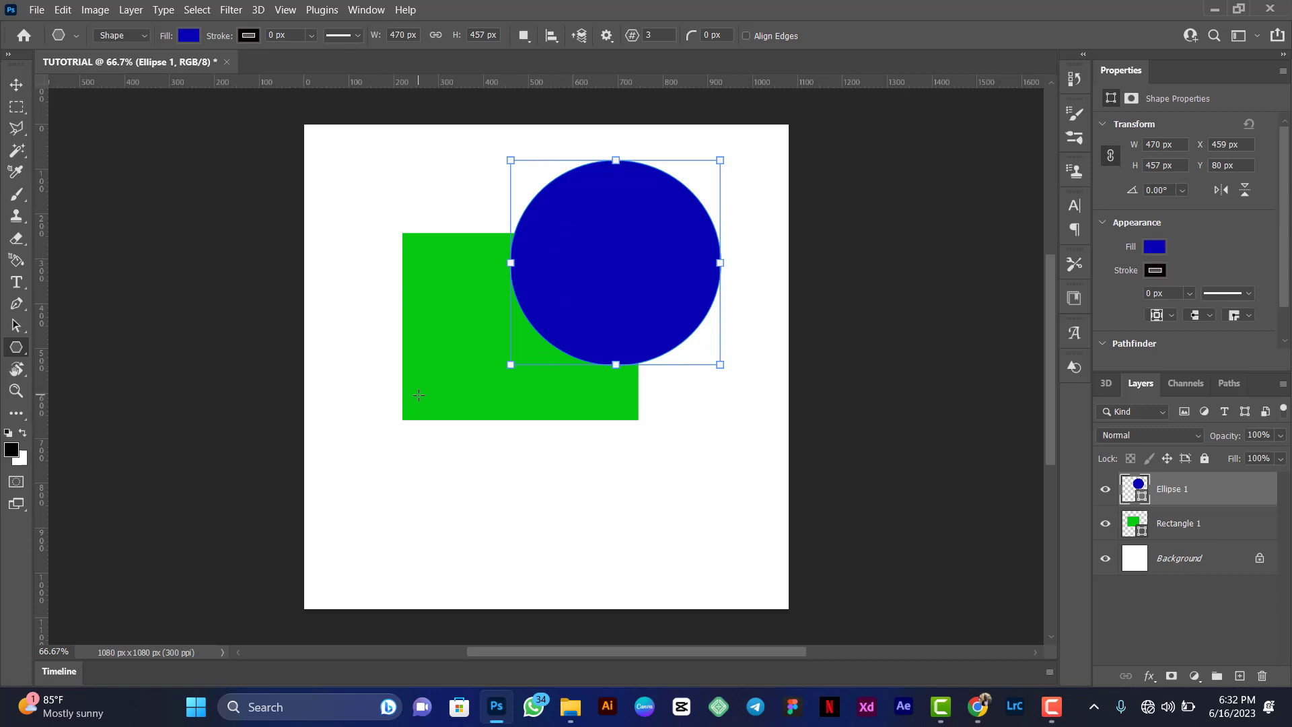
drag(419, 395, 574, 577)
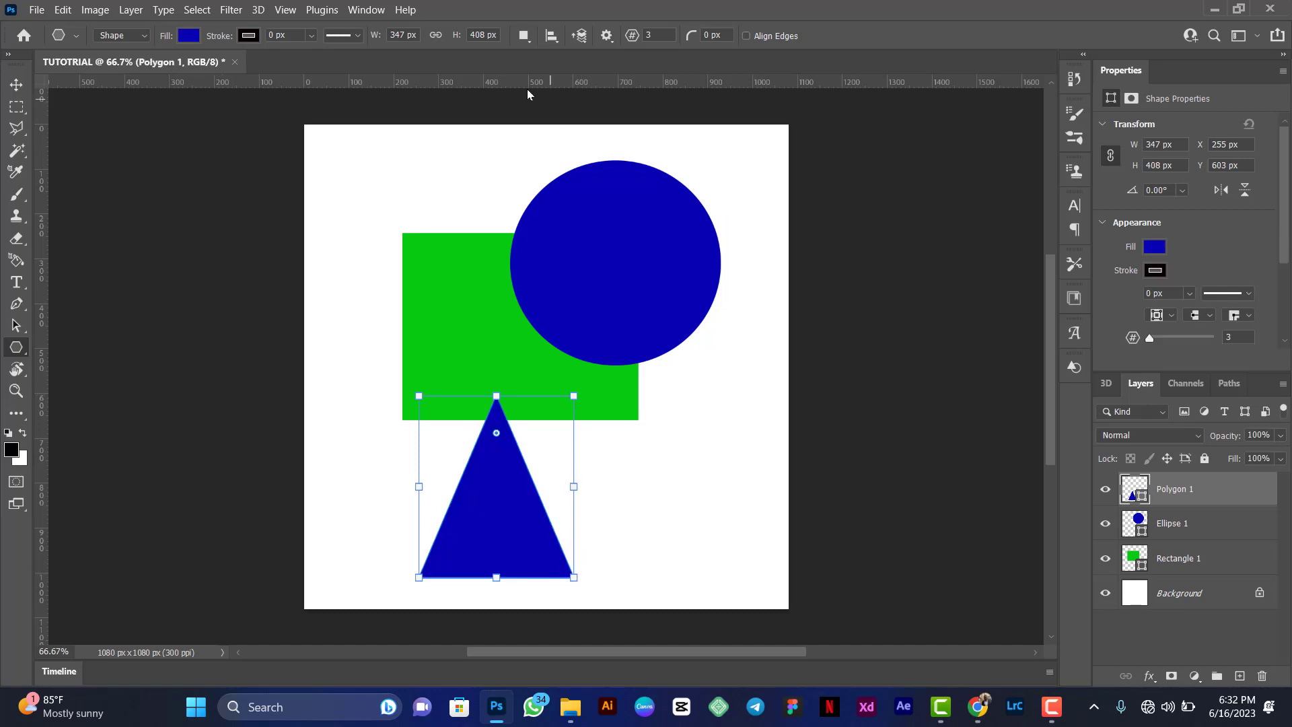
Step: Draw a five-sided polygon about 305 × 332 px at lower right and a seven-sided one about 278 × 267 px over the rectangle's left edge
key(F9)
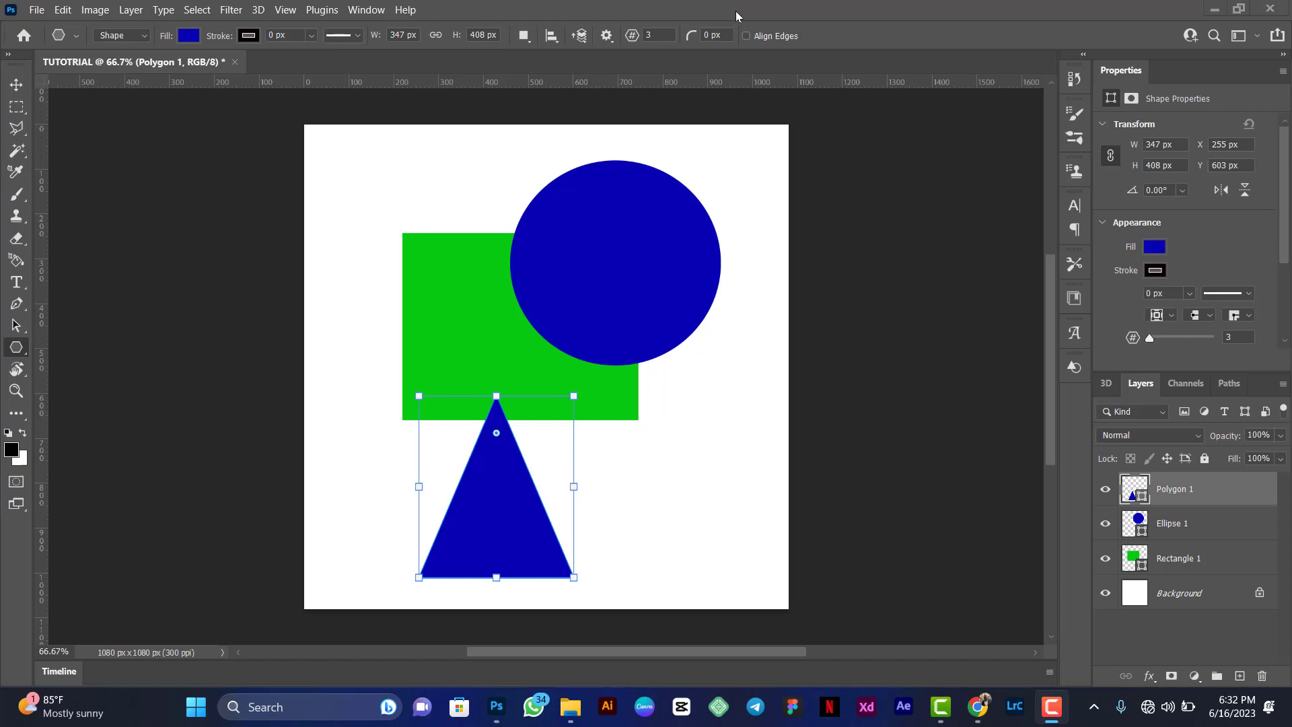
click(658, 35)
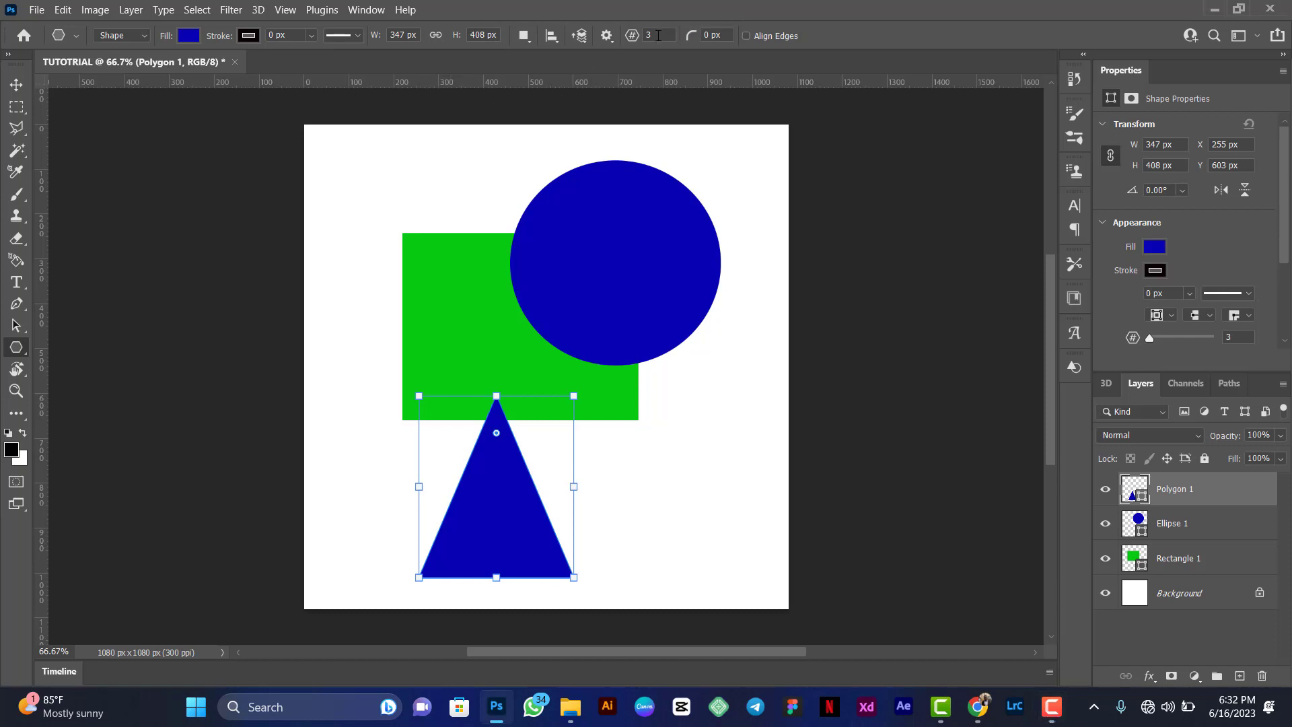
key(BackSpace)
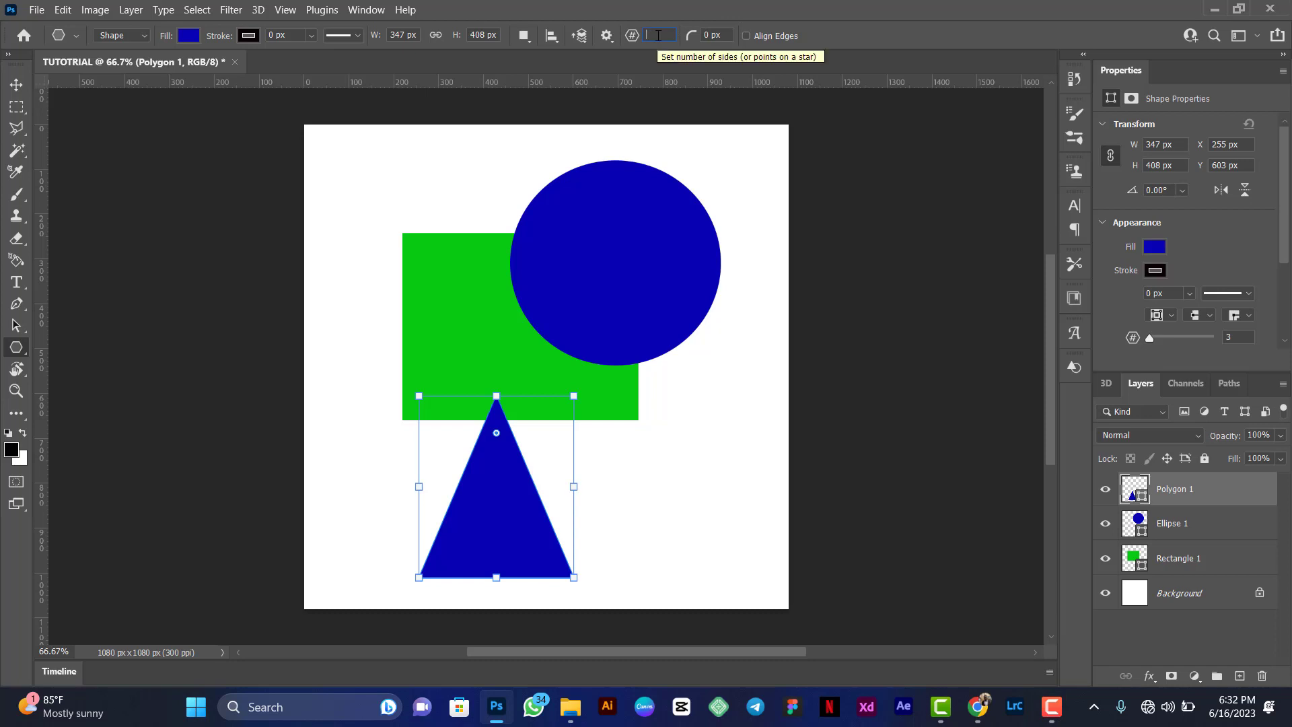
text(5)
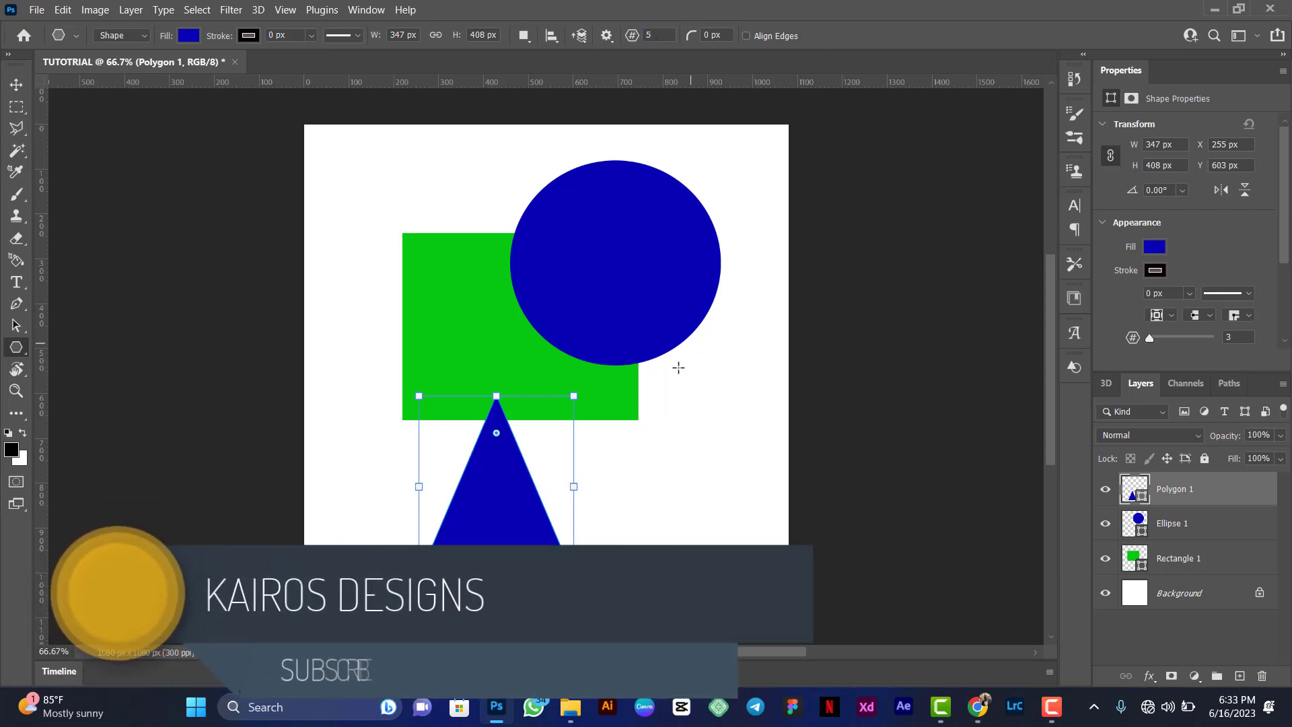
drag(624, 421, 761, 569)
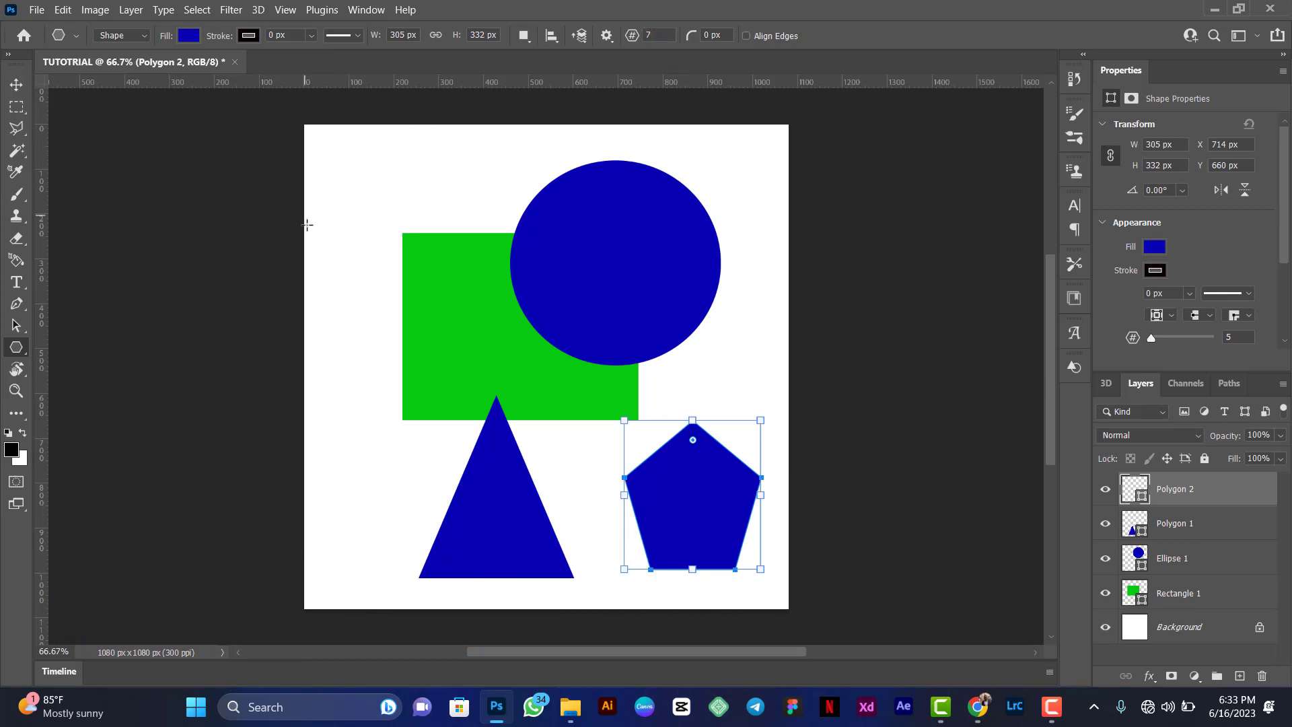
drag(452, 359, 457, 366)
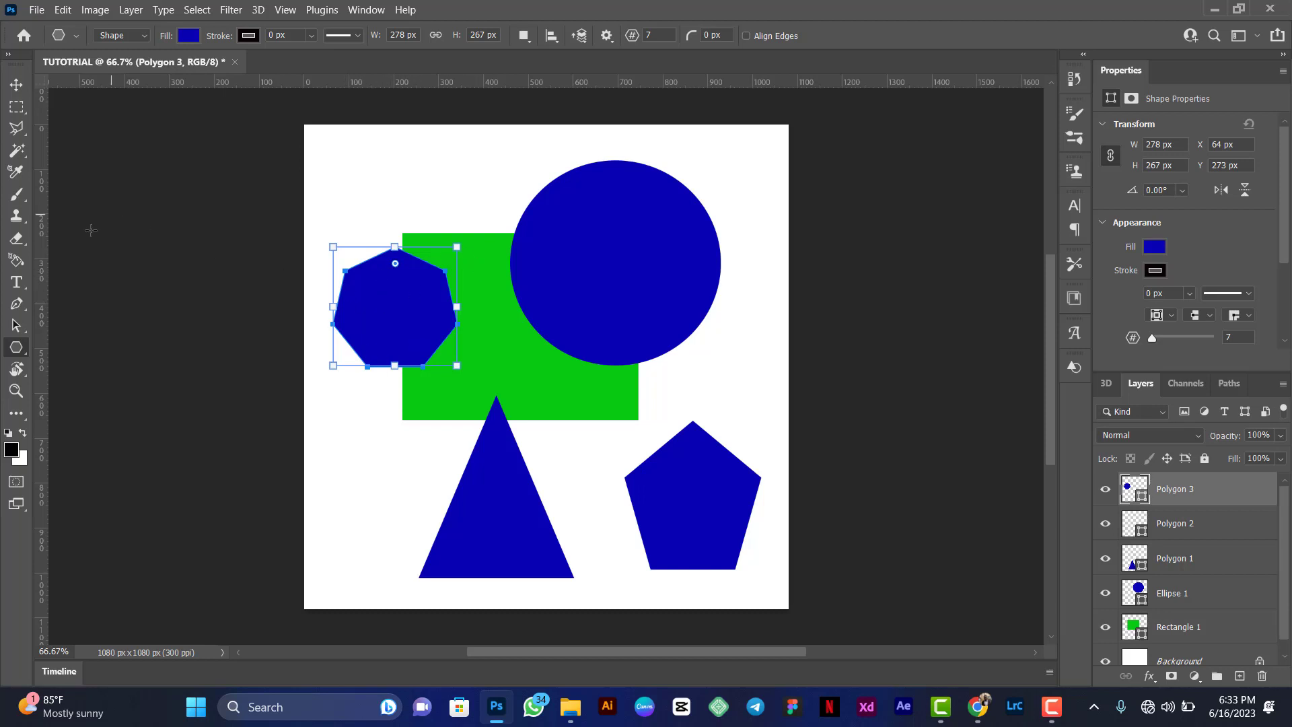
Step: Draw a palm custom shape from the Leaf Trees group, about 178 × 383 px, overlapping the pentagon's upper-right side, and deselect it
right_click(21, 351)
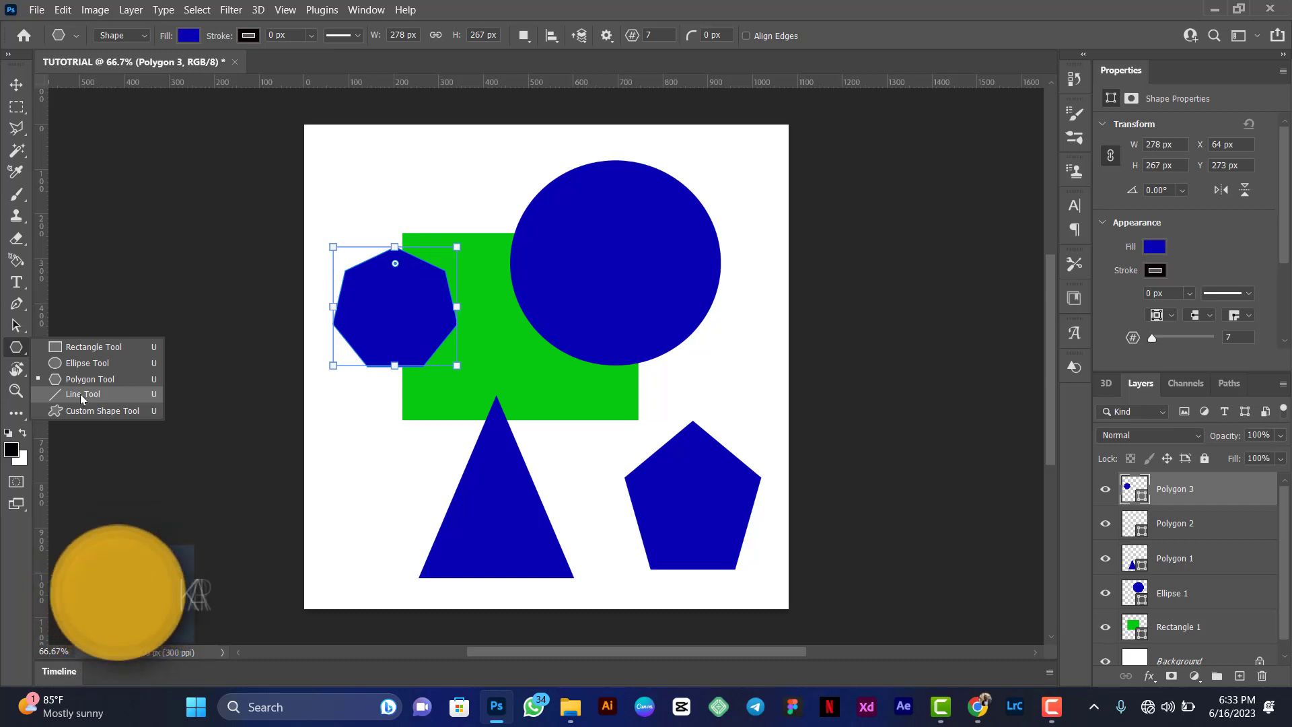
click(19, 358)
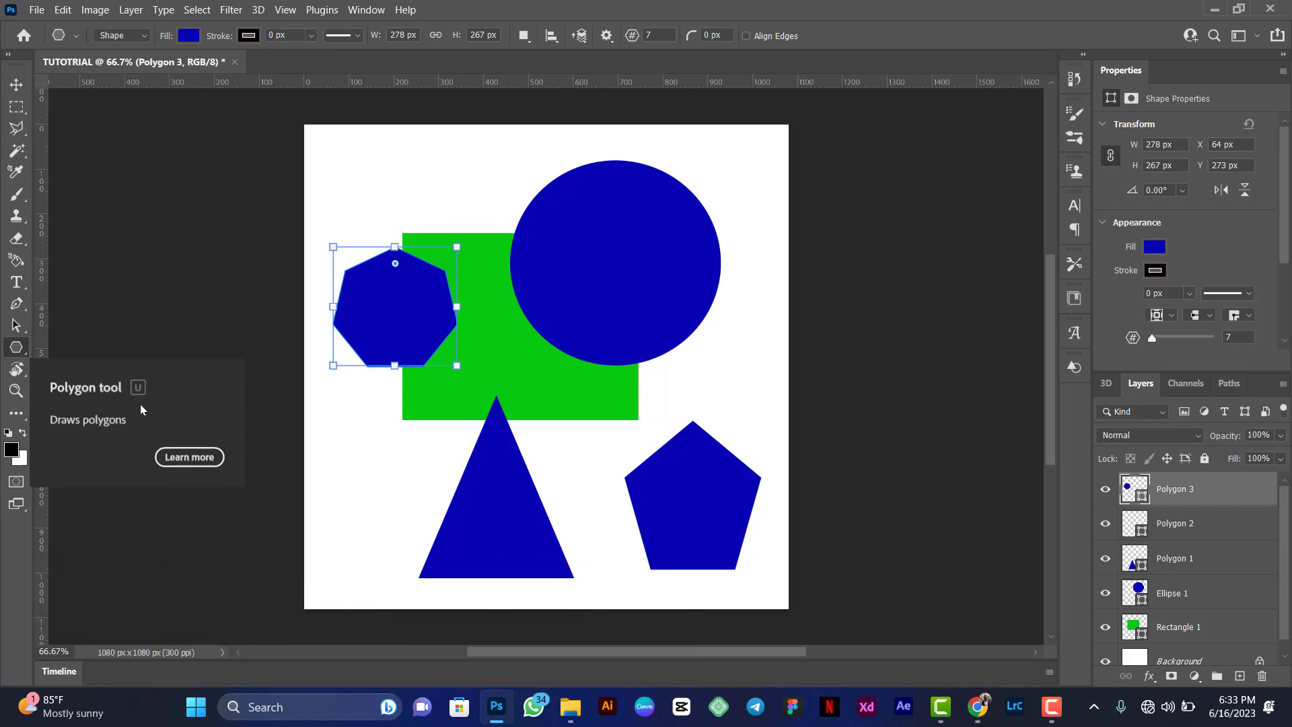
right_click(14, 351)
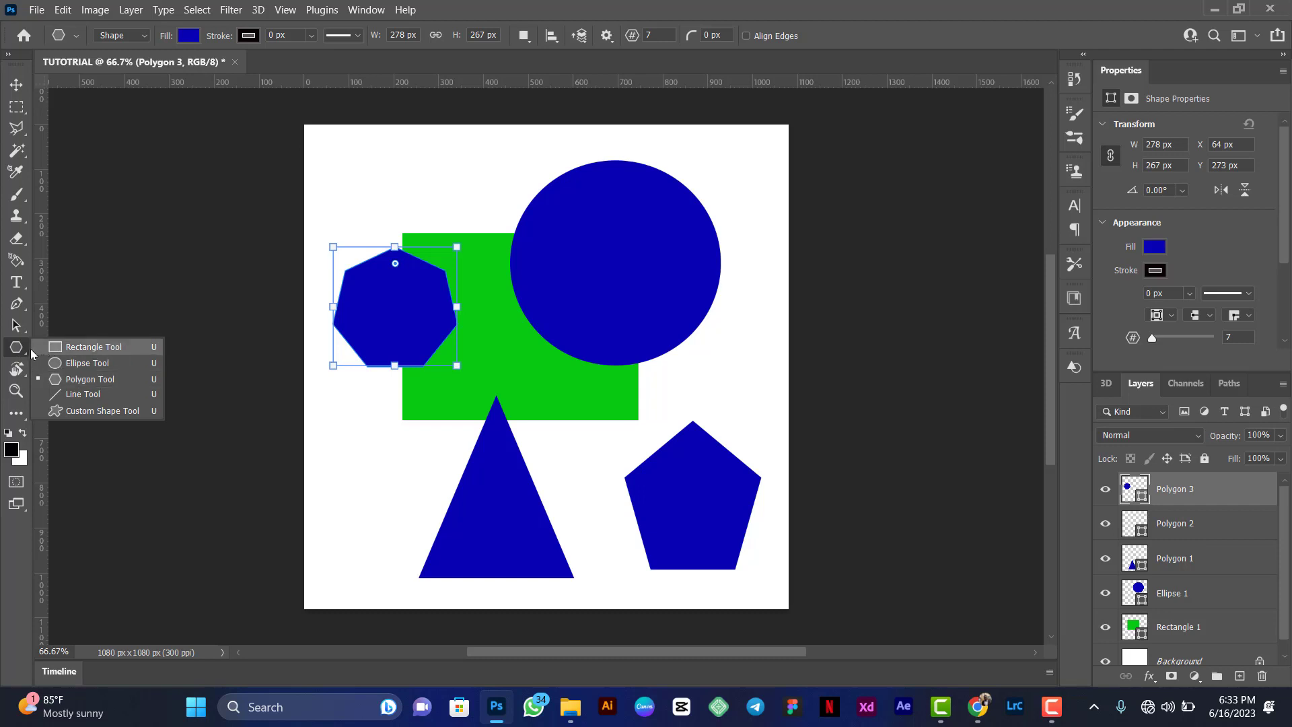
click(92, 411)
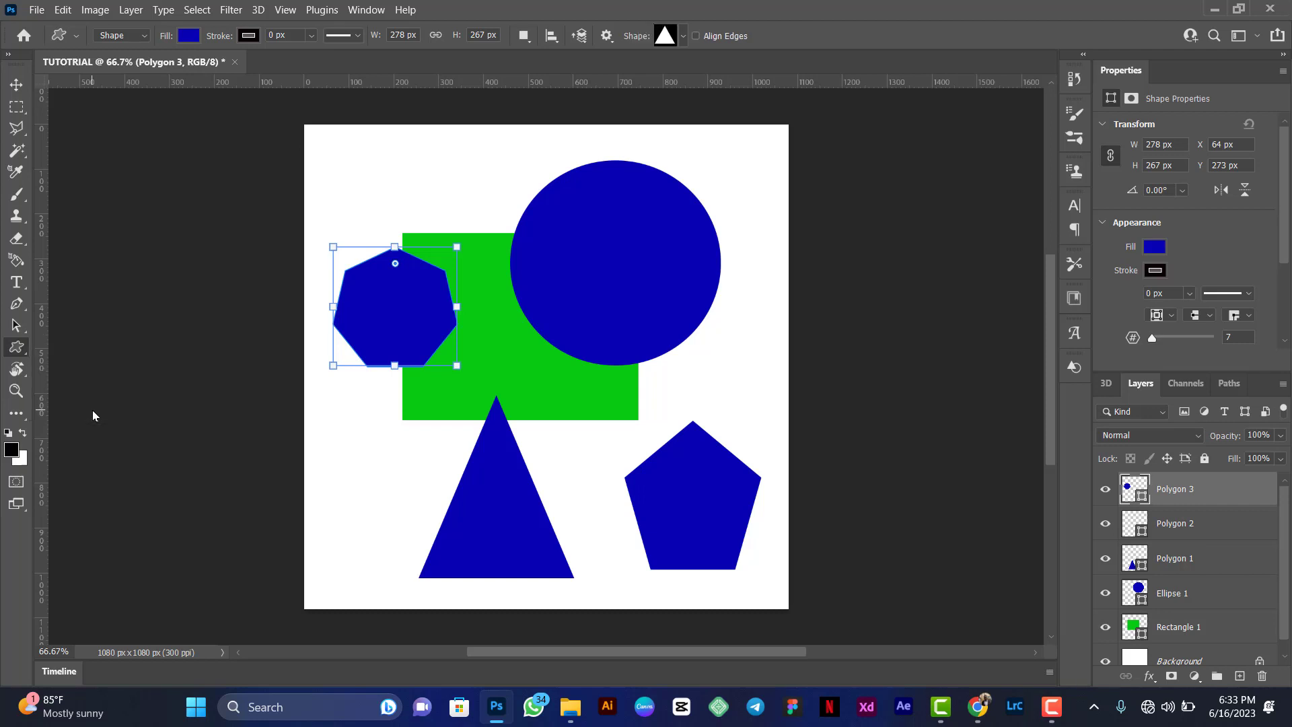
click(684, 37)
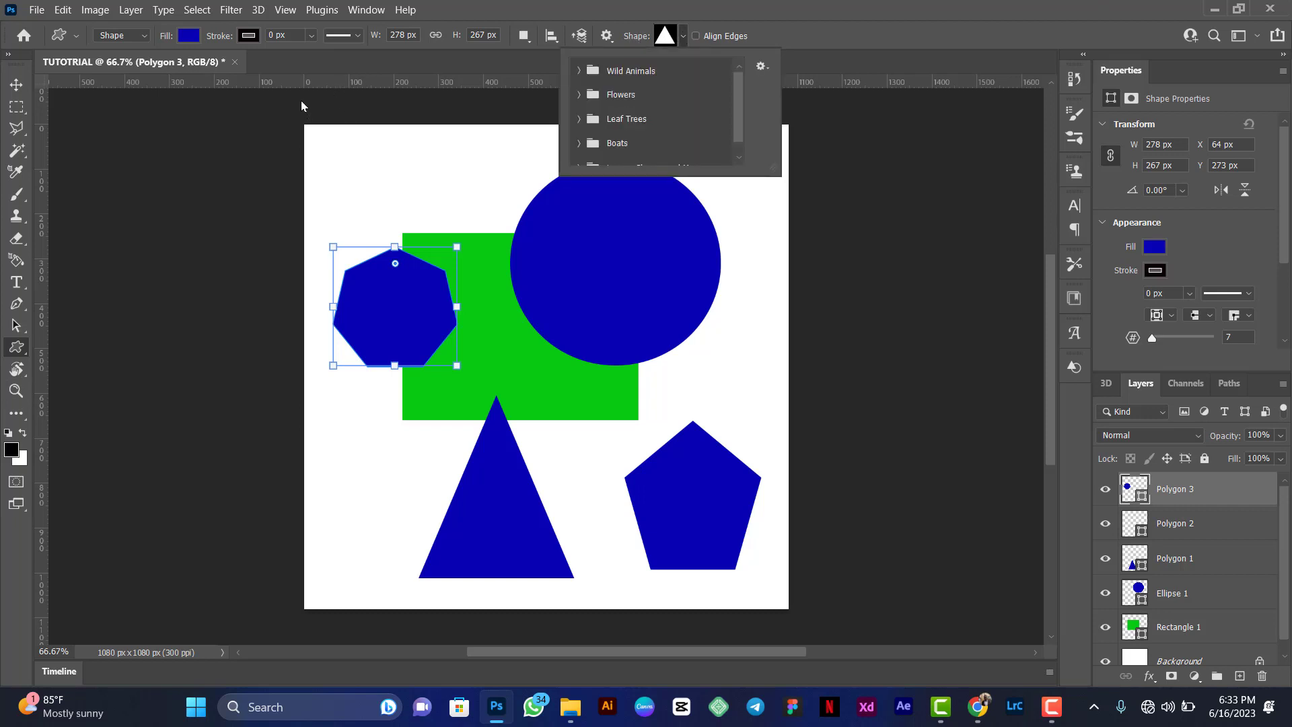
click(683, 37)
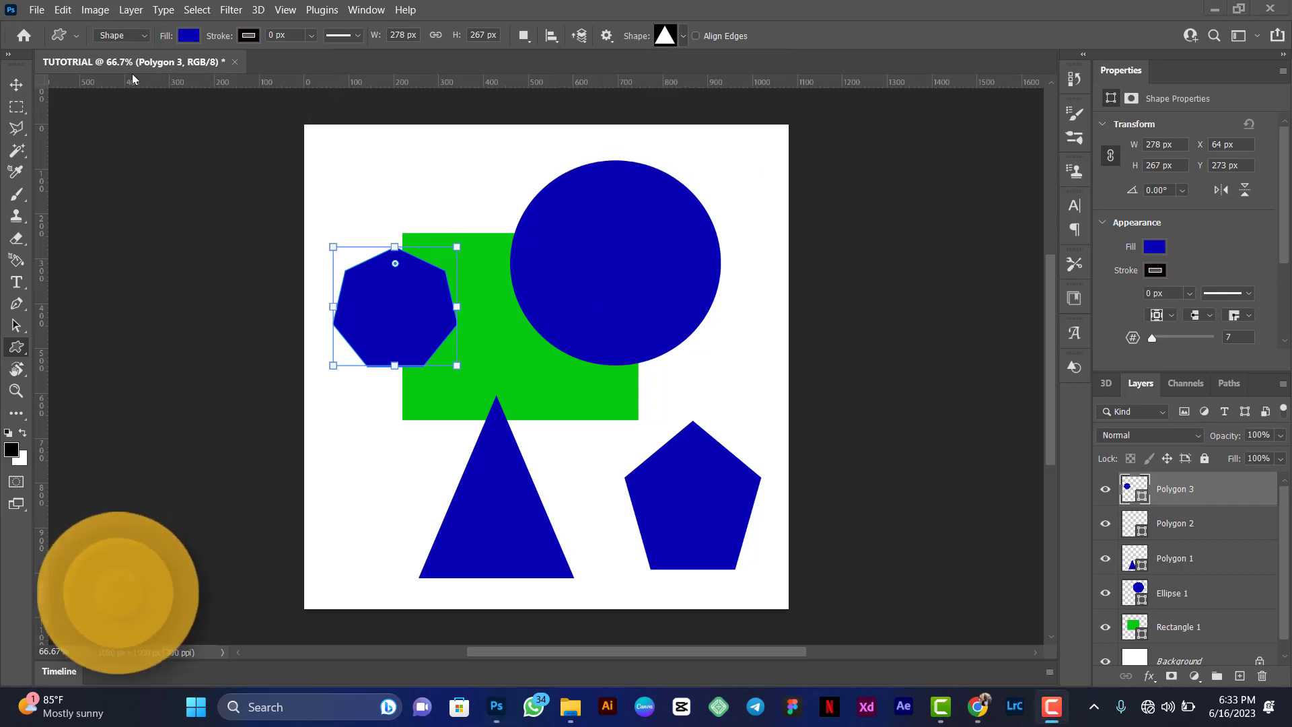
click(684, 38)
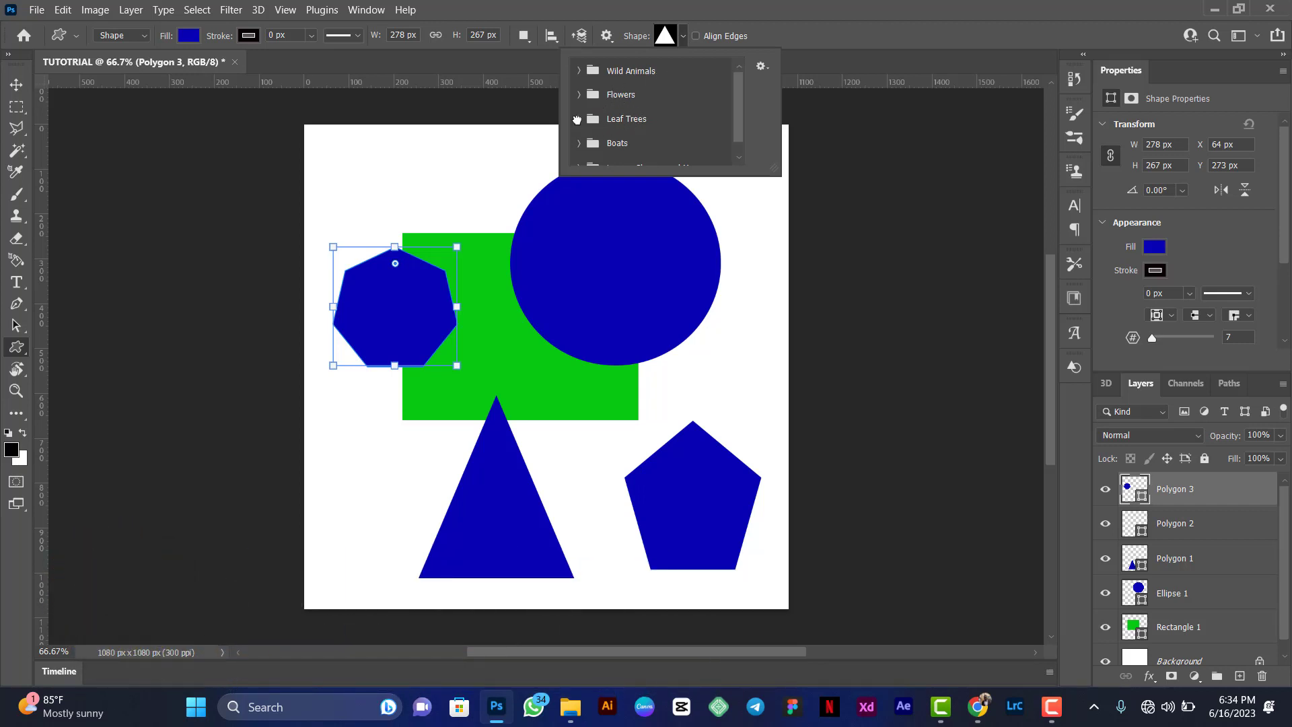
click(576, 119)
click(654, 144)
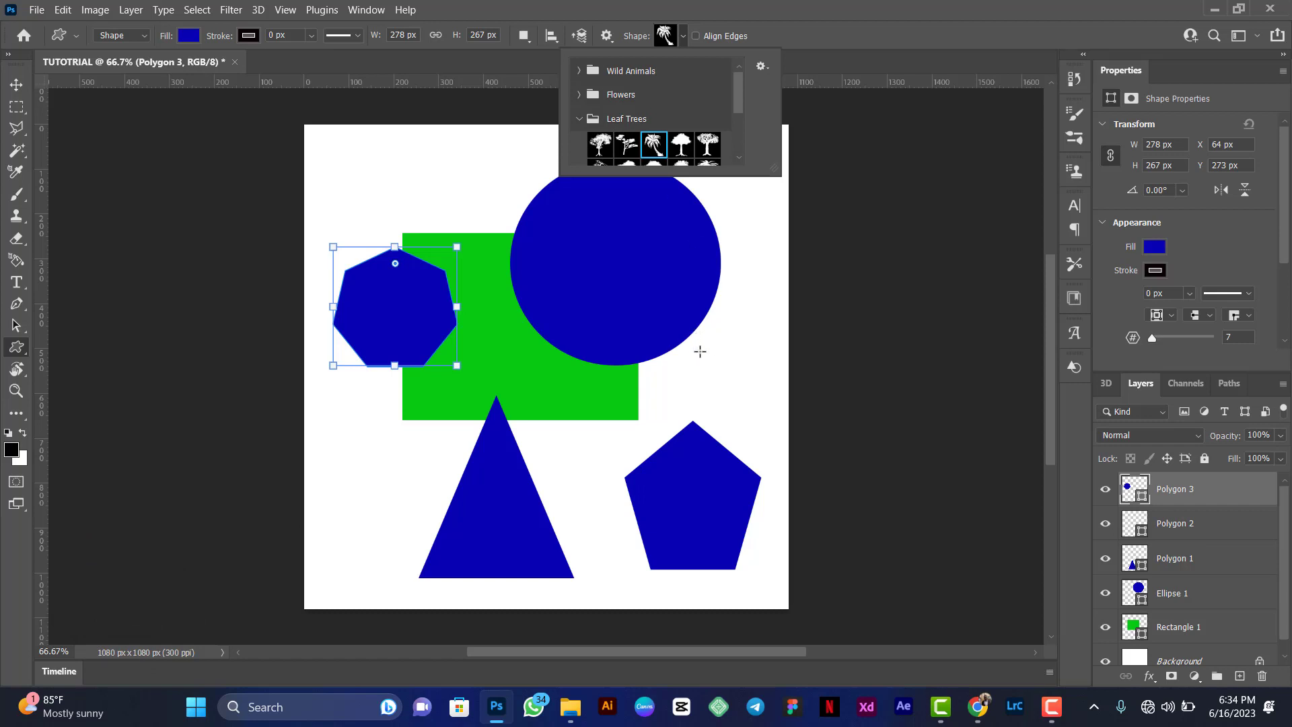
drag(699, 352, 779, 523)
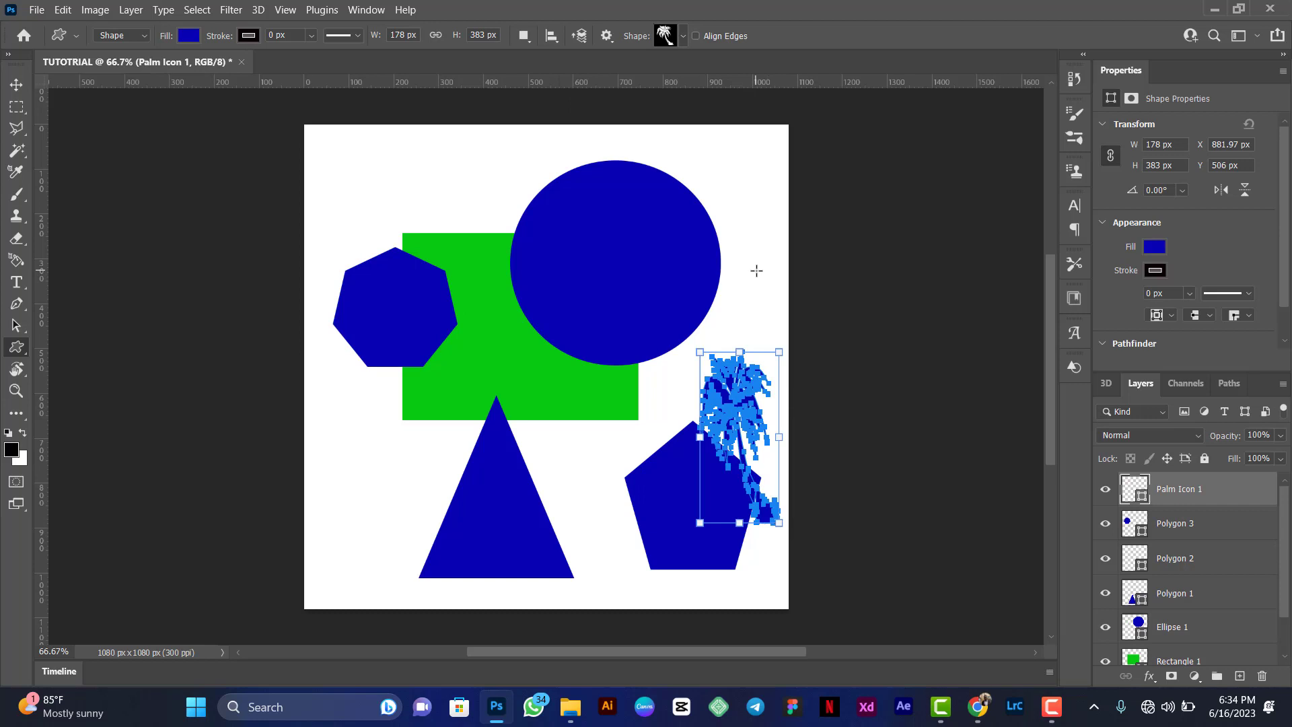
click(16, 84)
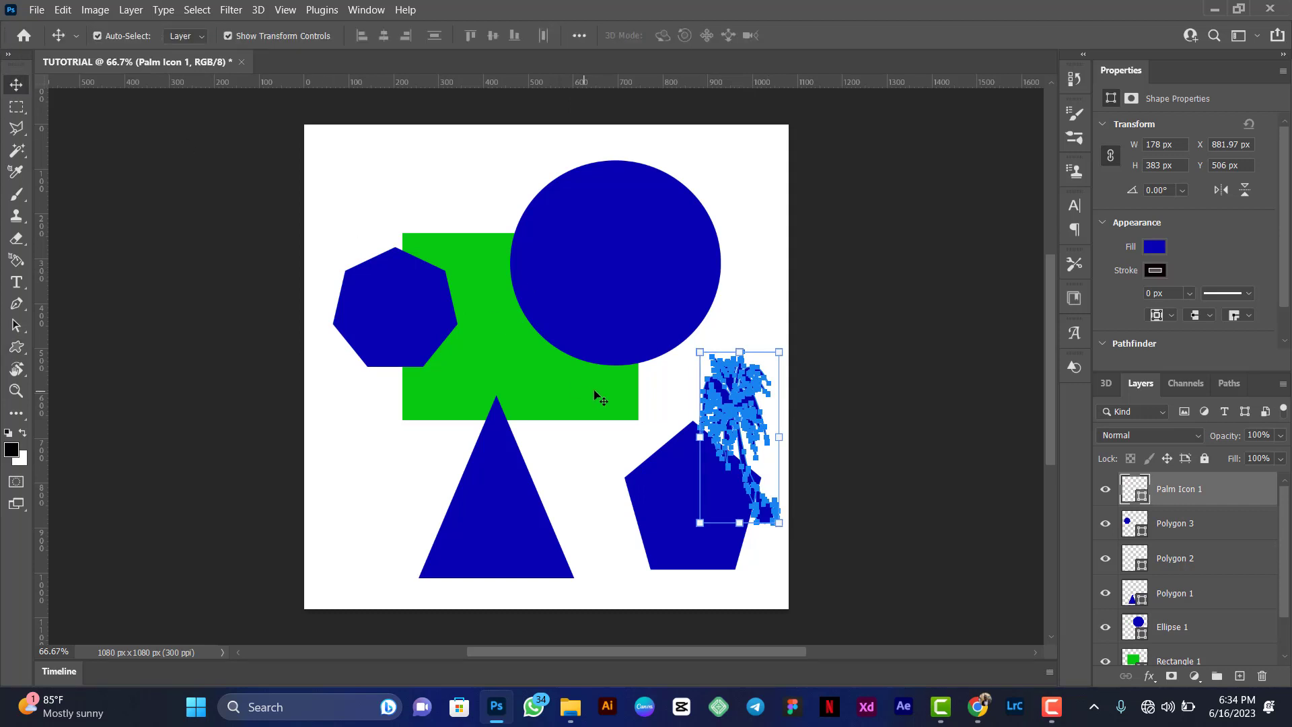
click(756, 283)
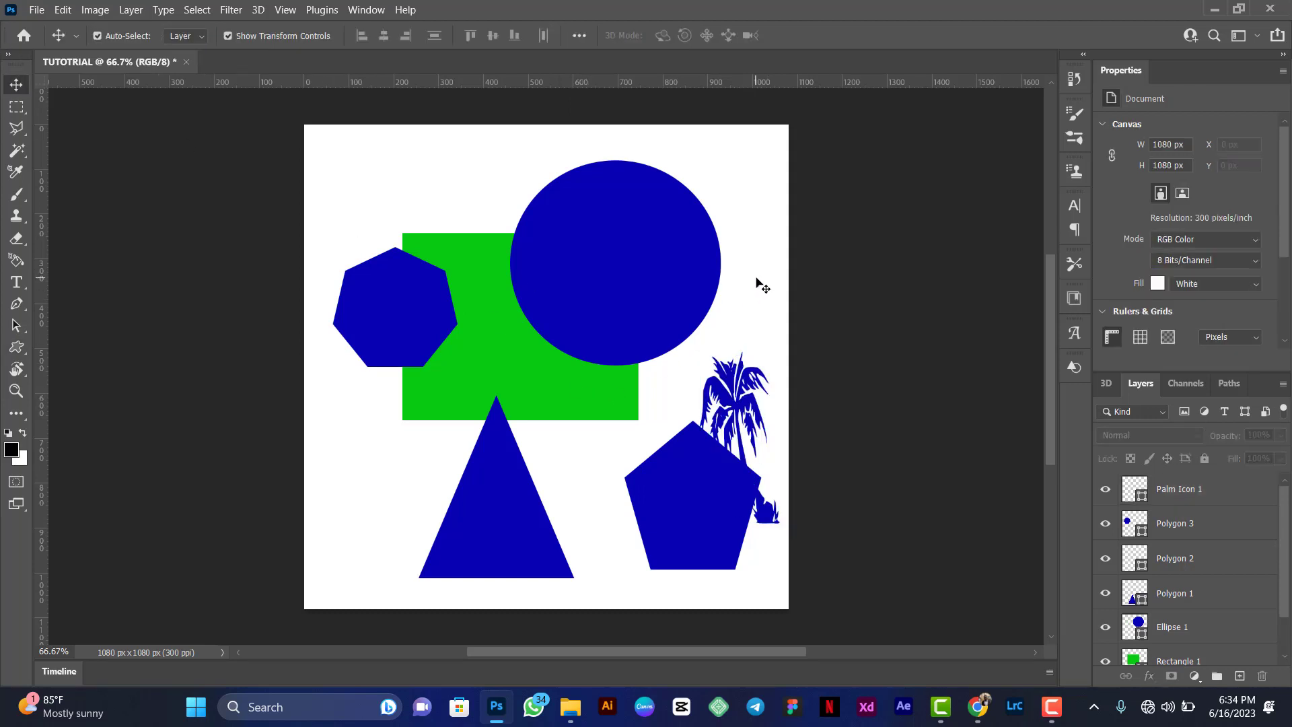
Step: Browse the custom shape picker's groups, collapsing Leaf Trees and expanding Legacy Shapes and More
click(22, 352)
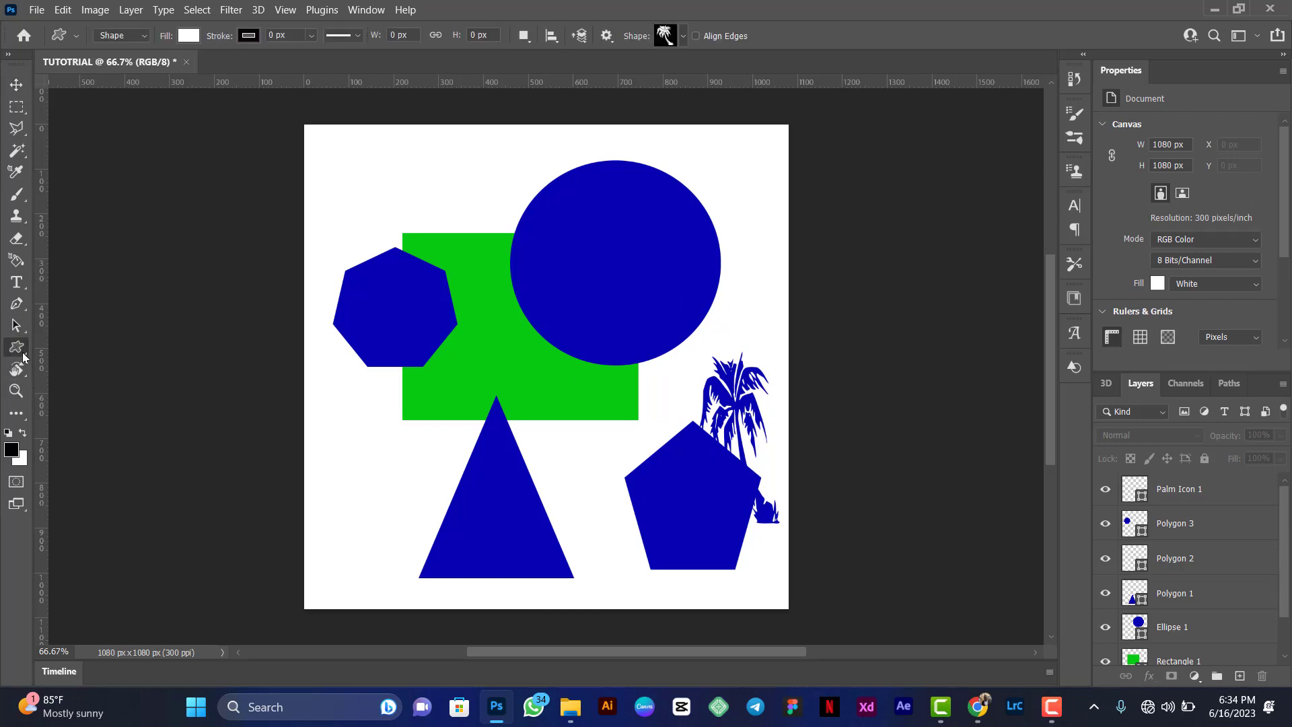
click(682, 38)
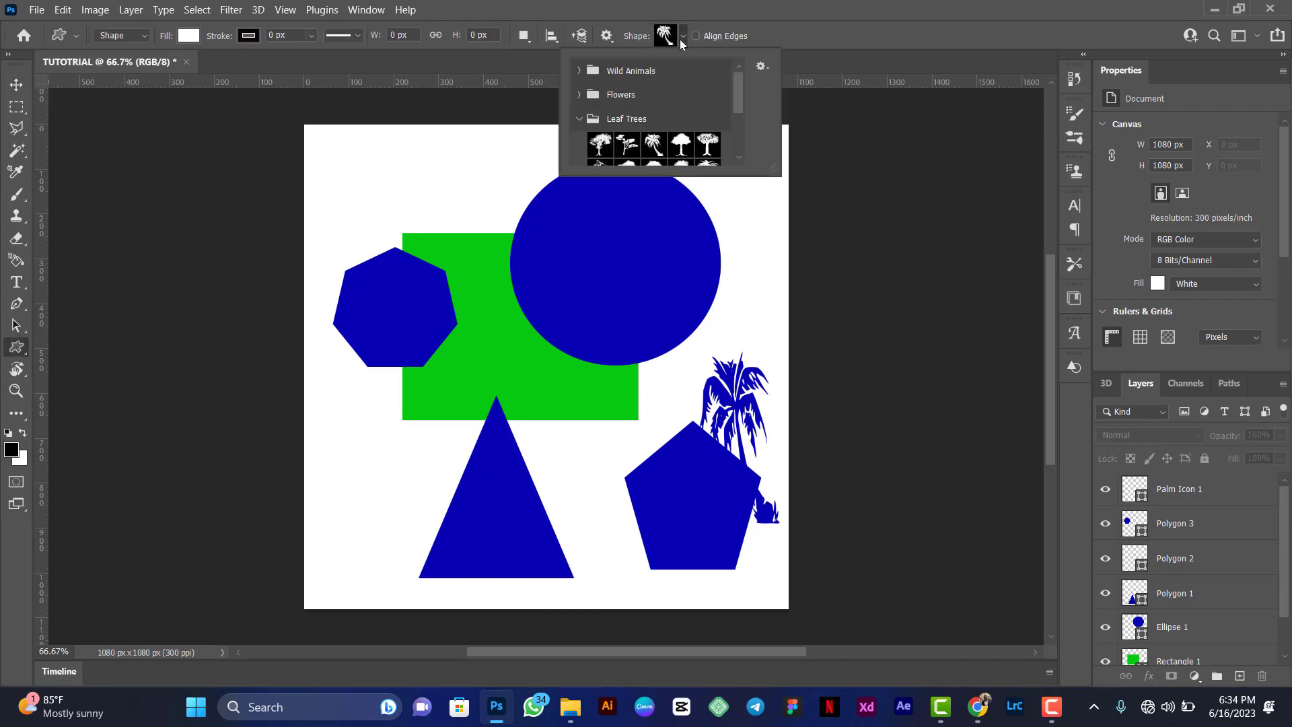
click(579, 120)
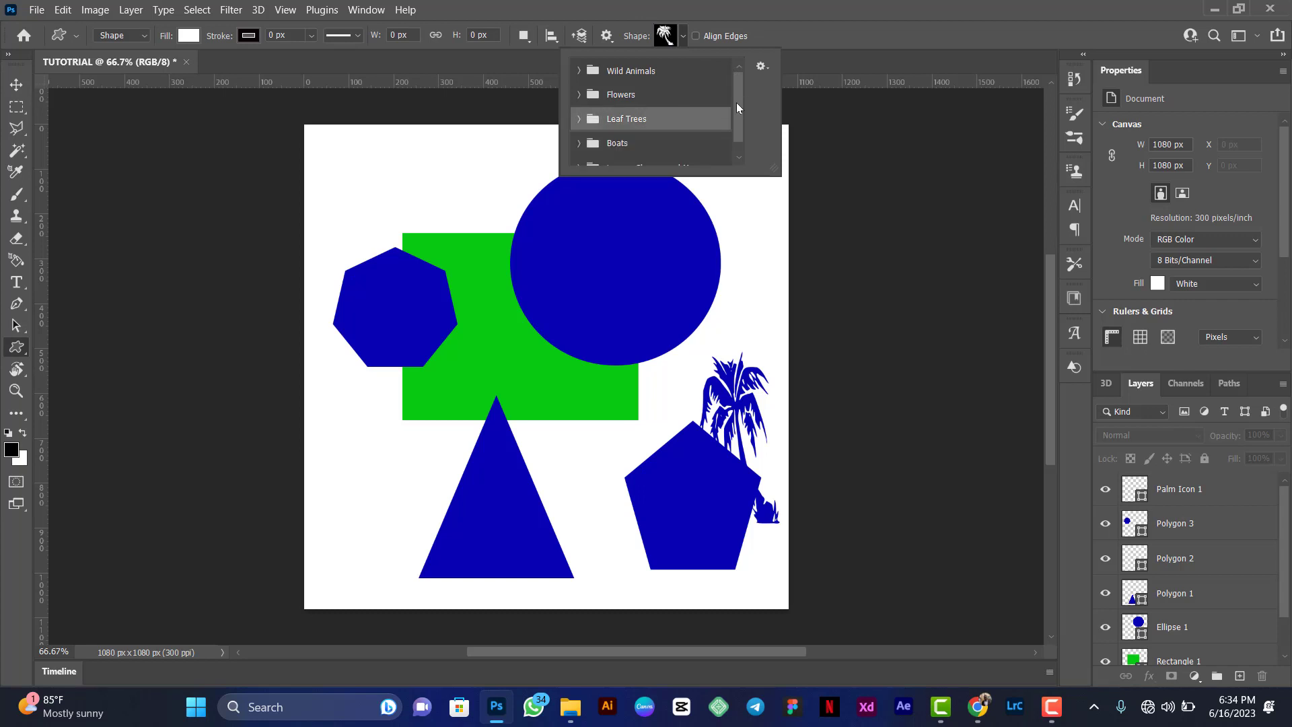
scroll(734, 110, down, 1)
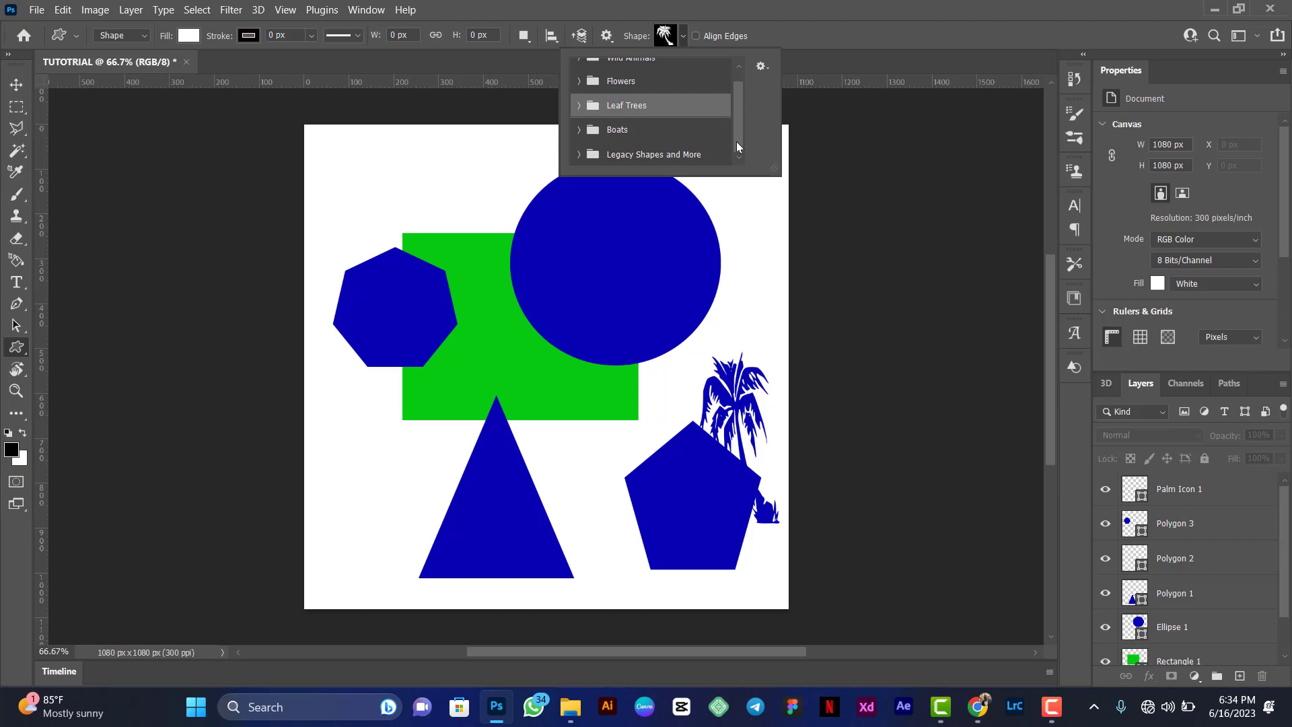
click(579, 154)
click(813, 43)
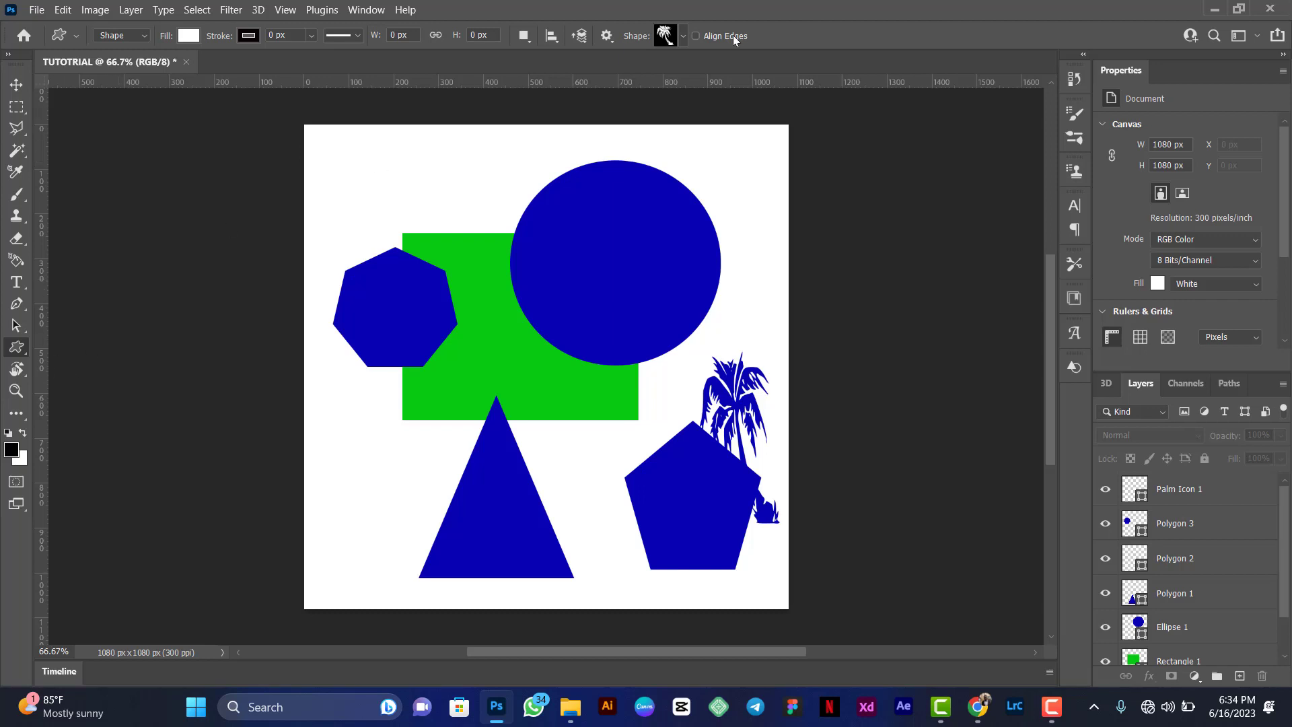
Step: Display the Shapes panel and look through its Legacy Shapes and More presets and its panel options
click(370, 9)
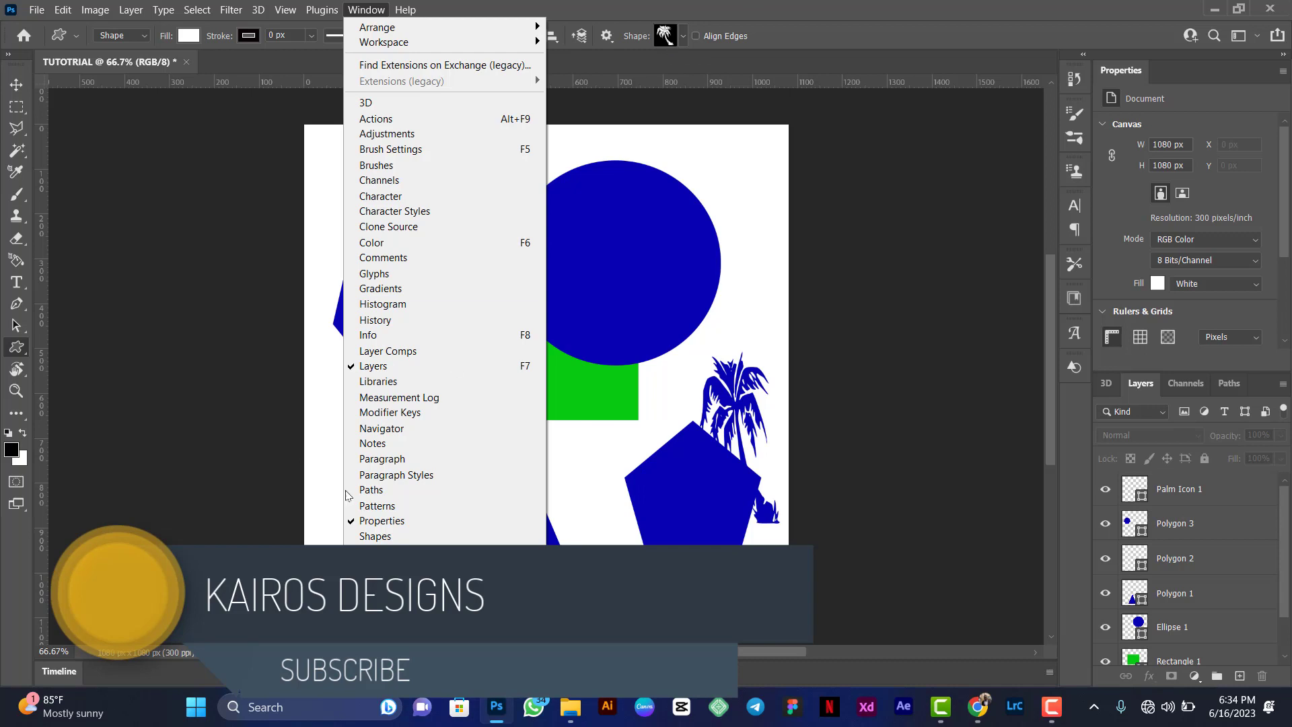
click(380, 537)
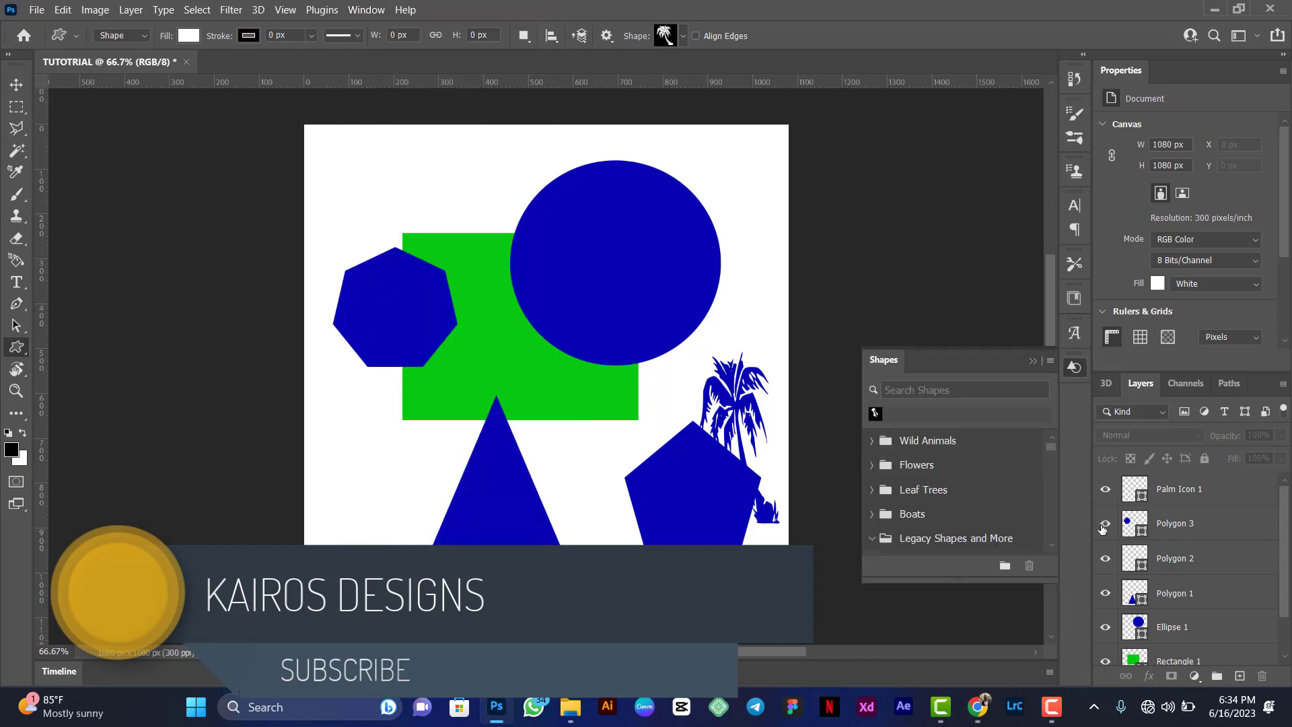
scroll(957, 513, down, 5)
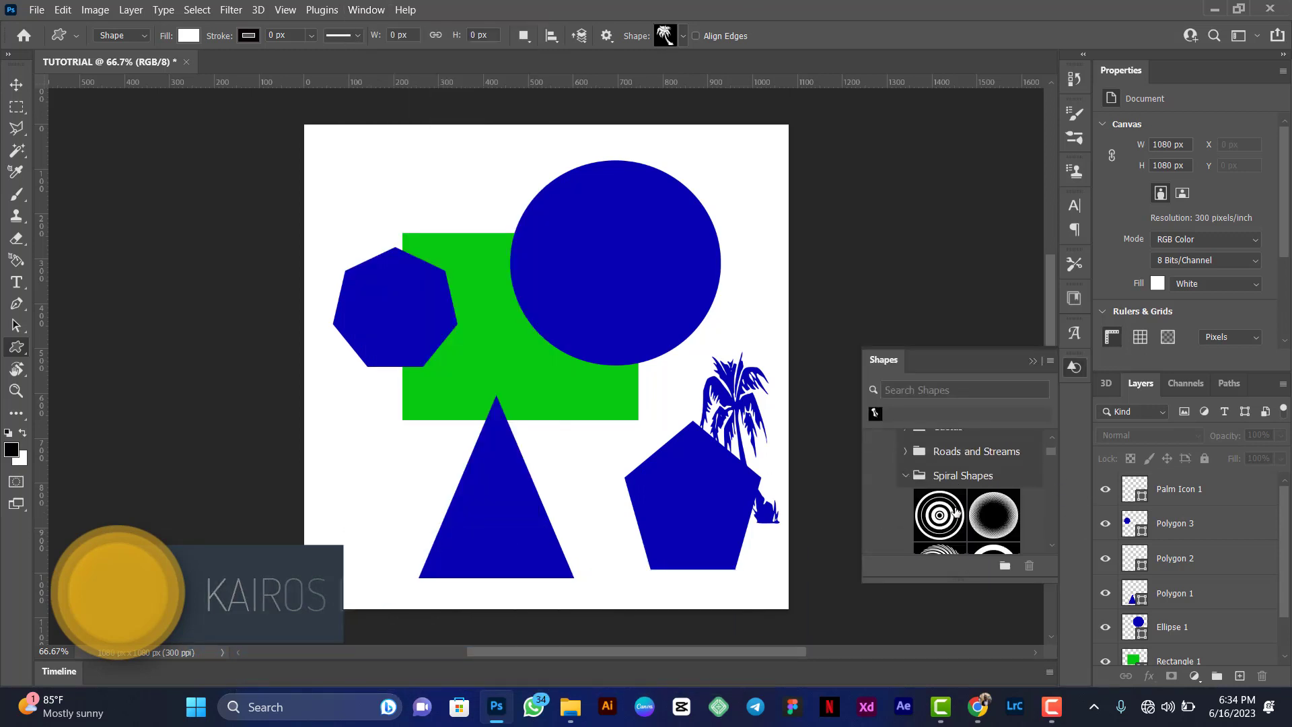
scroll(956, 513, down, 3)
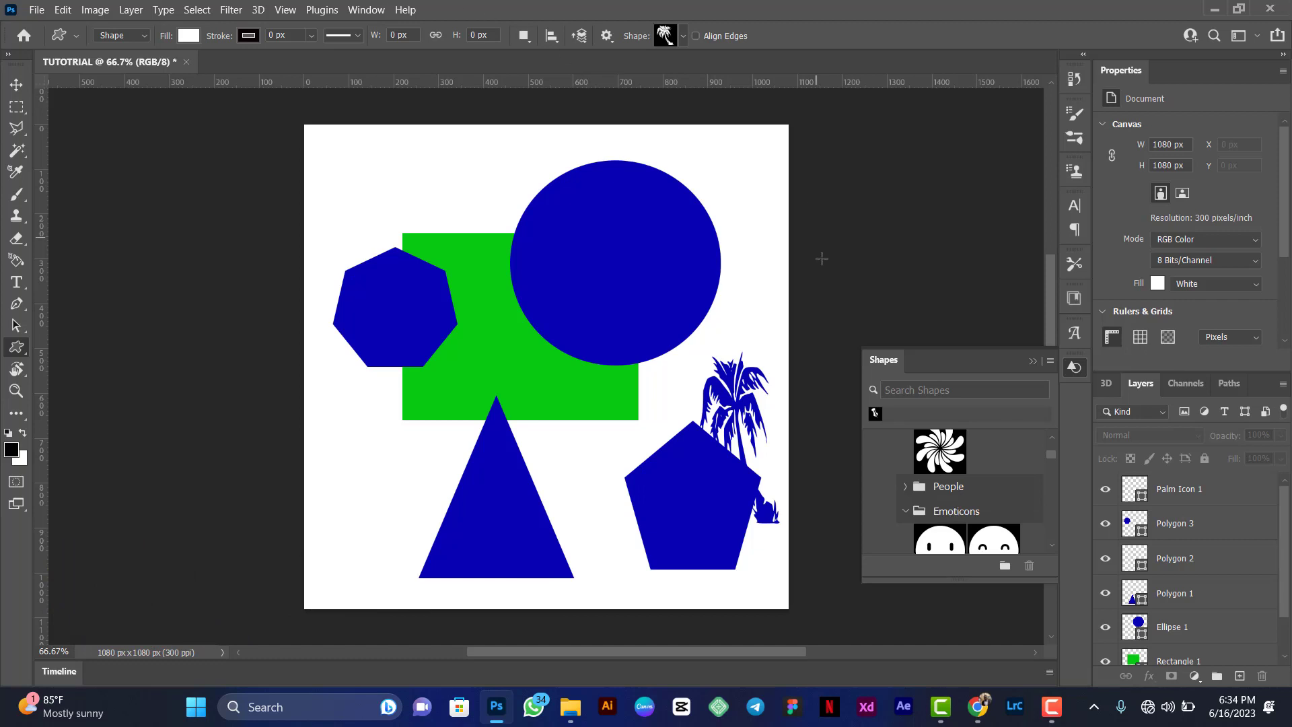
click(1051, 362)
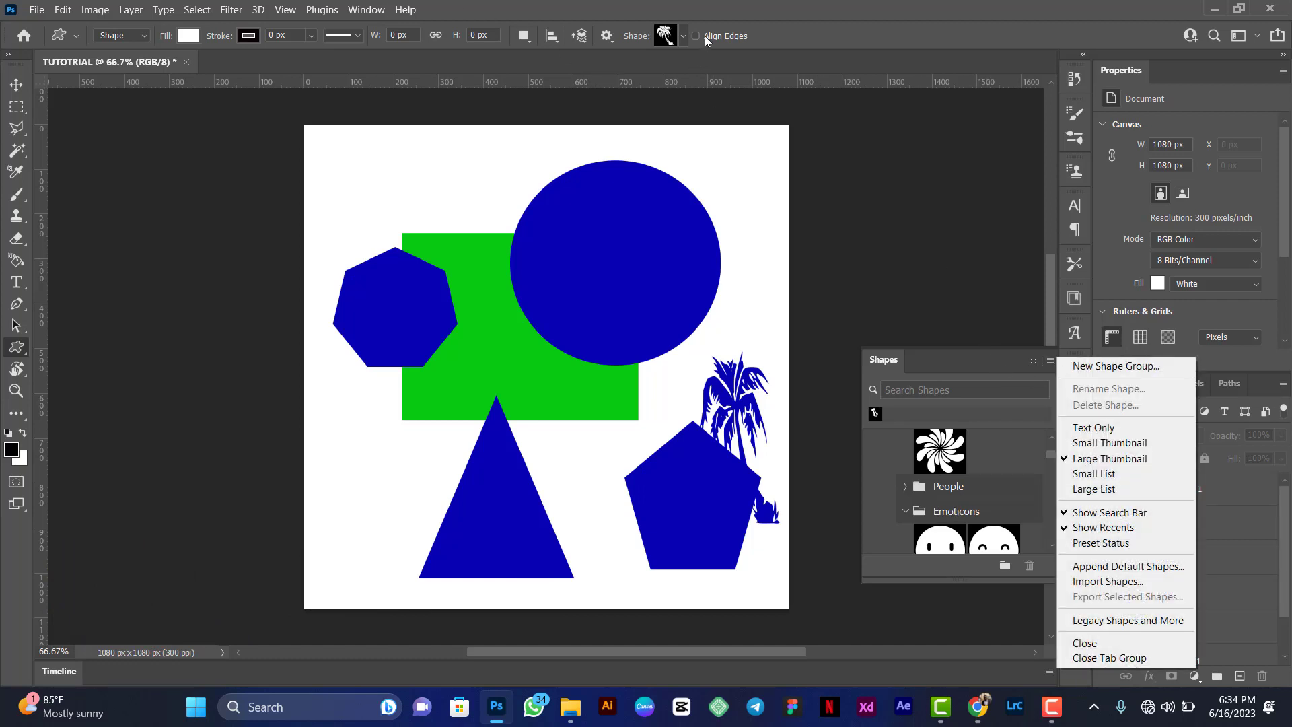
click(748, 50)
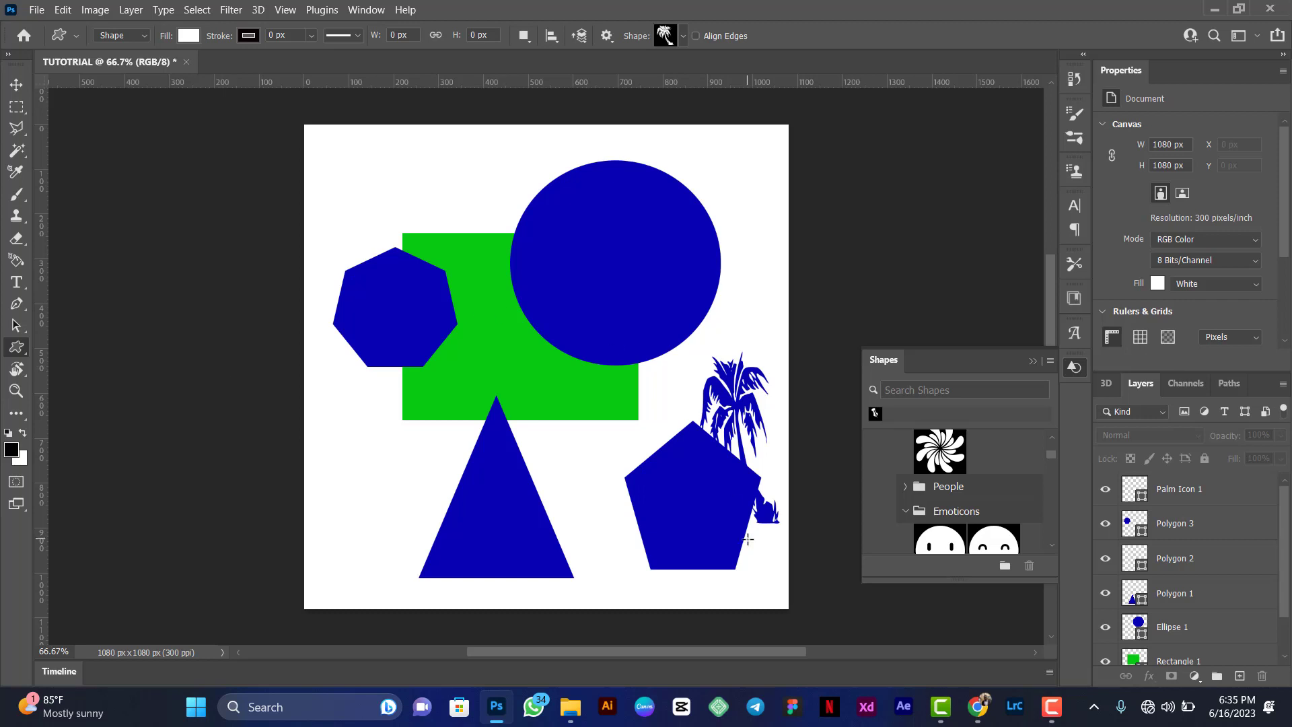
Step: Move the blue ellipse to about X 632, Y 163 px and the green rectangle to about X 342, Y 243 px
click(17, 87)
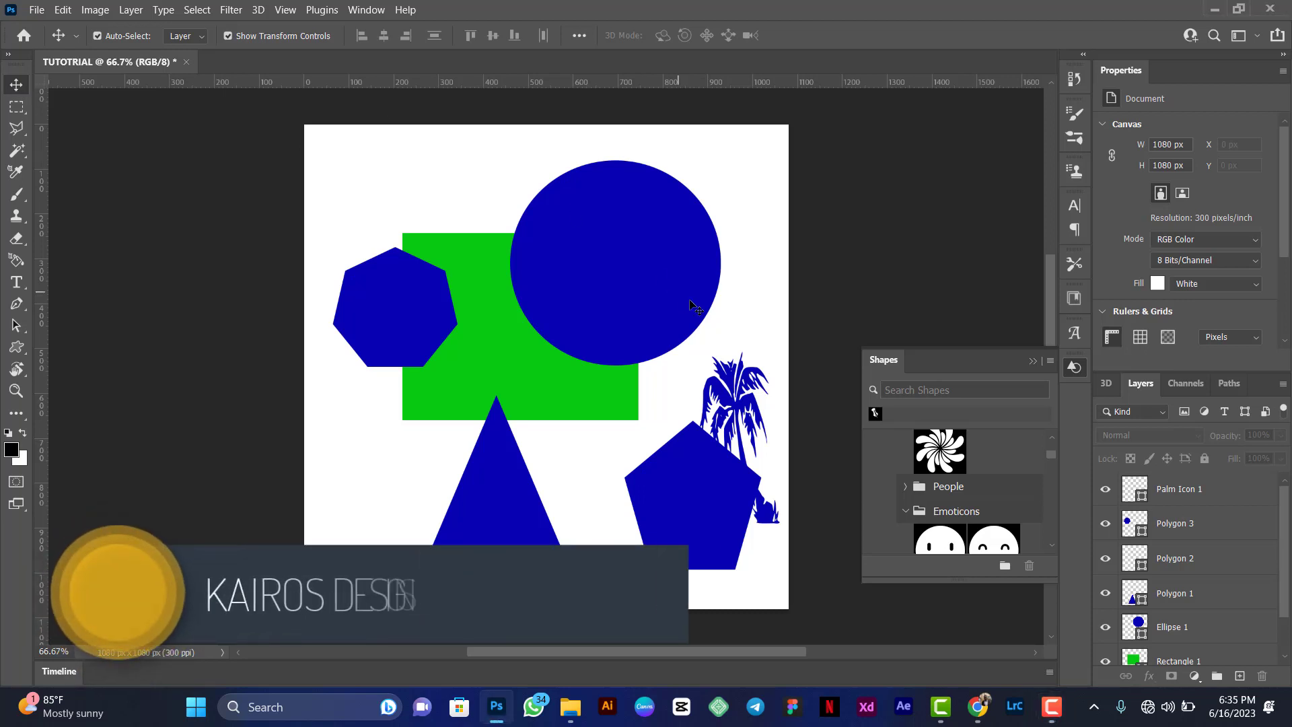
drag(675, 206, 429, 401)
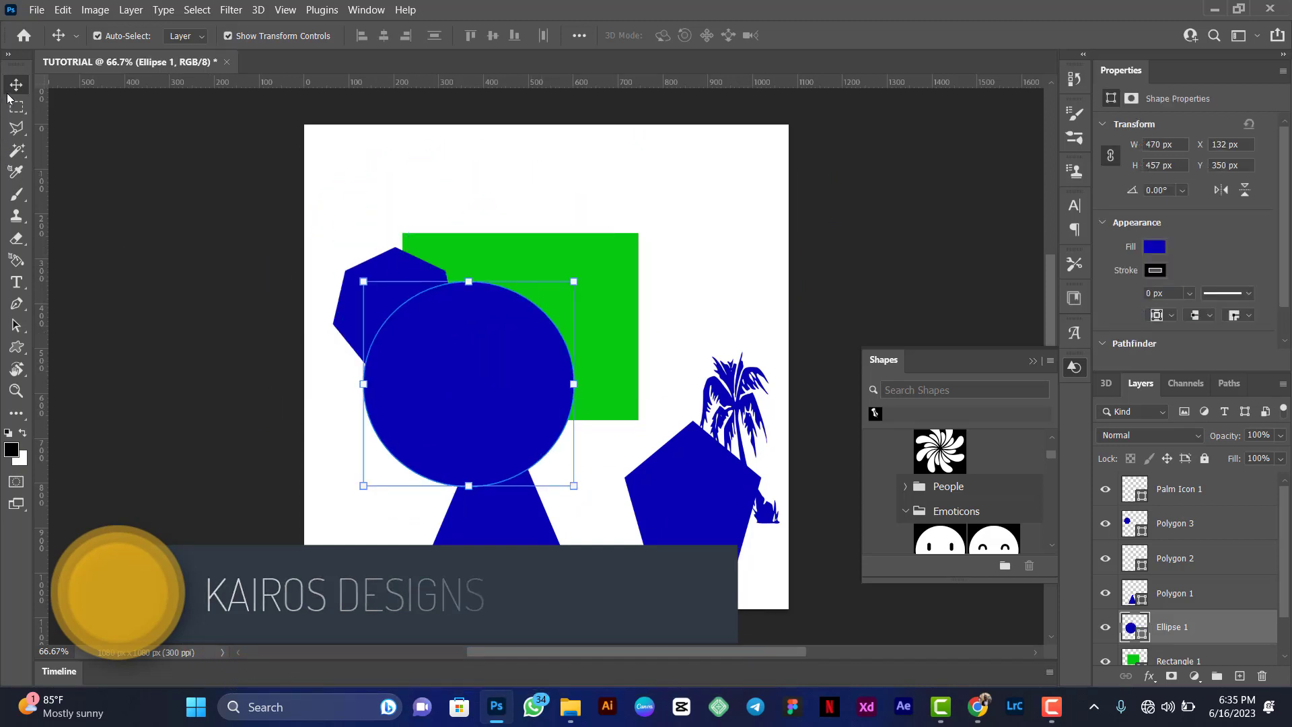
drag(399, 423, 693, 334)
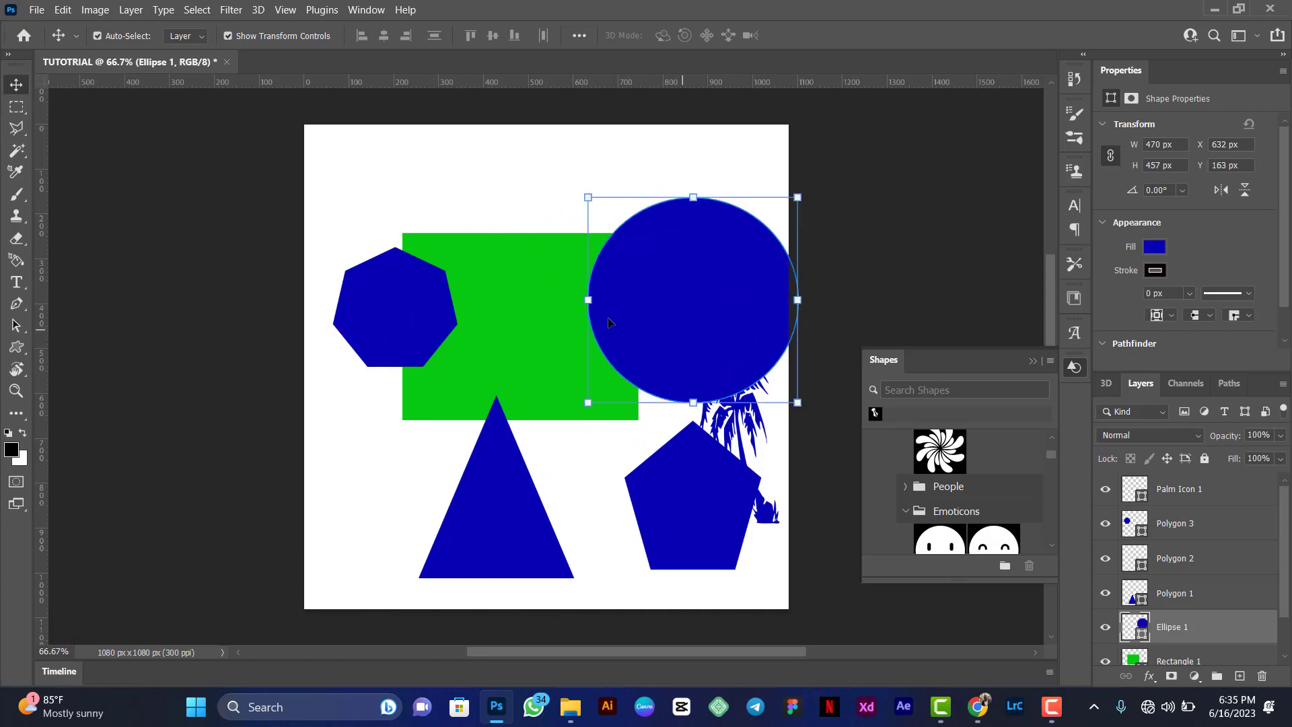
click(509, 323)
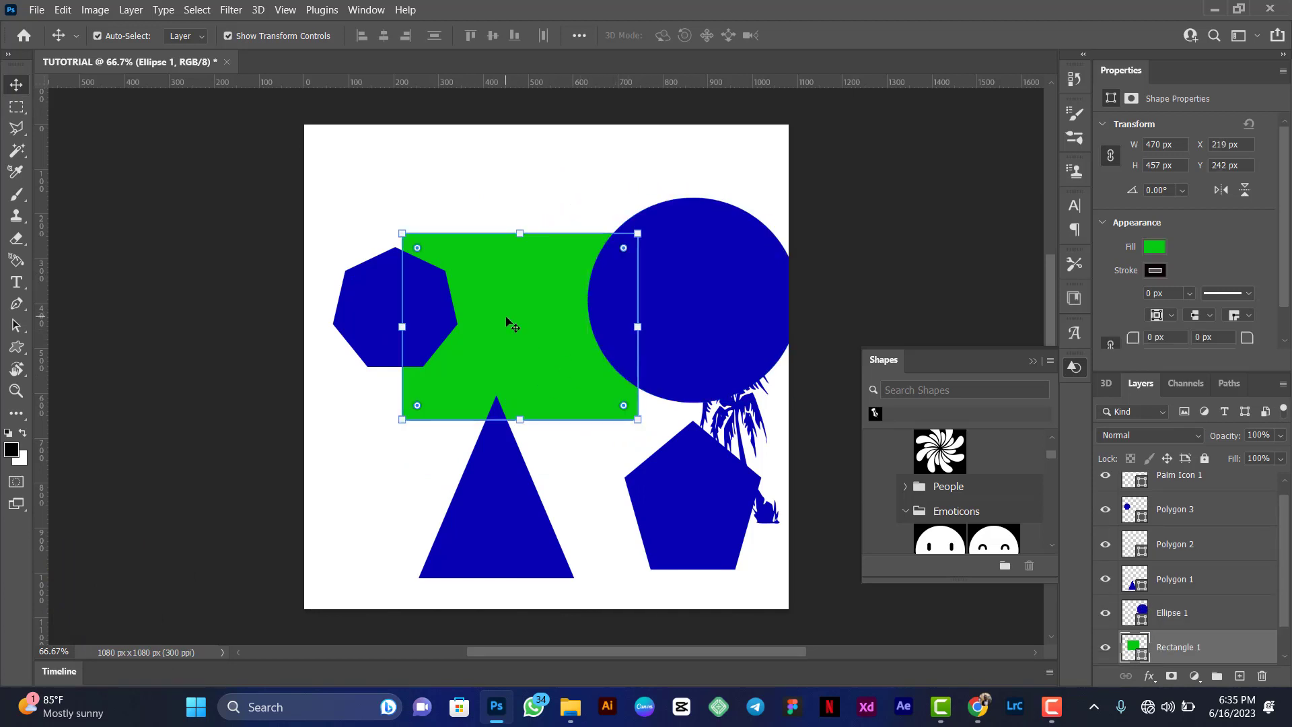
drag(510, 324, 561, 321)
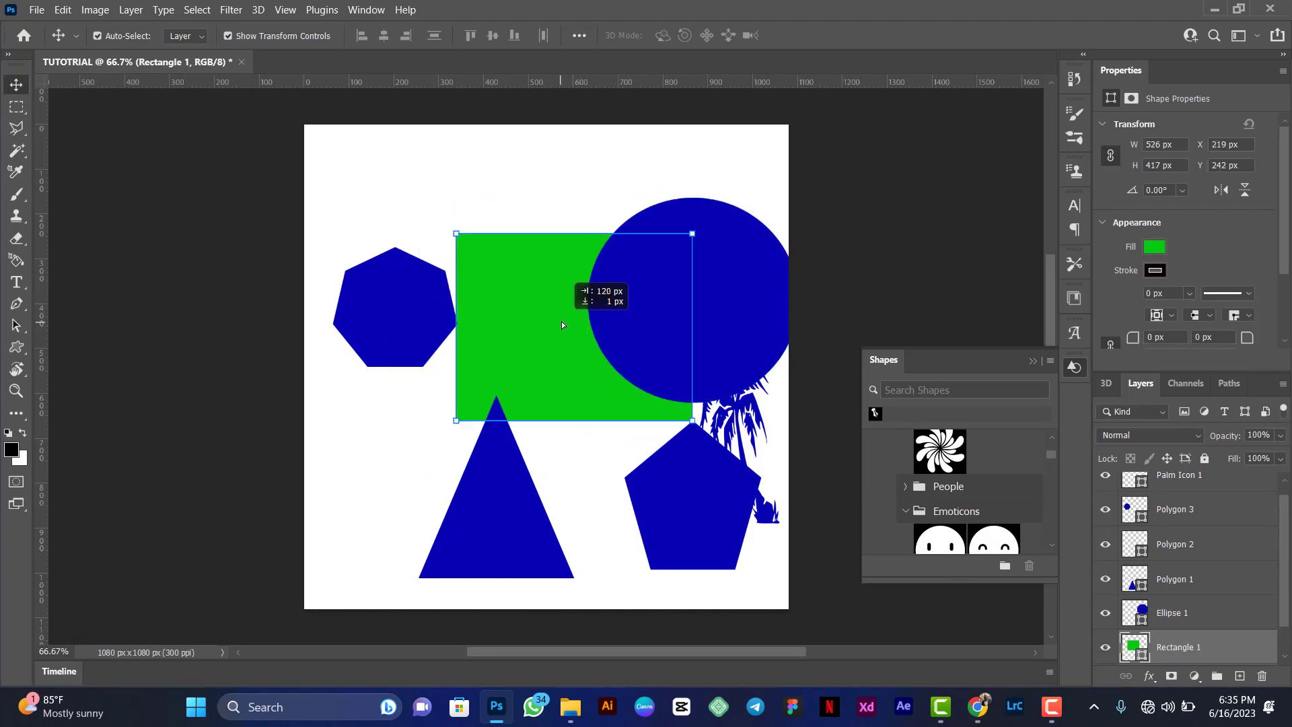
Step: Place the Rectangle 1 layer above Ellipse 1, and move the green rectangle to about X 369, Y 183 px
click(742, 255)
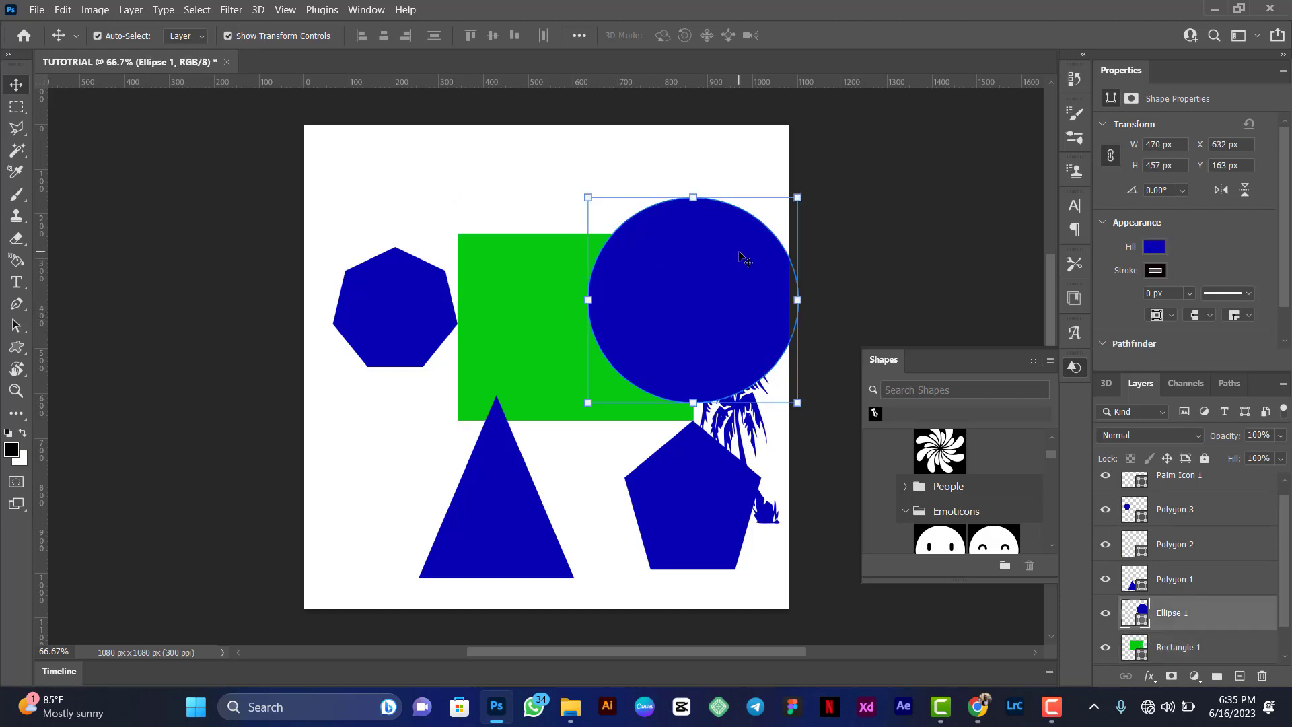
click(536, 332)
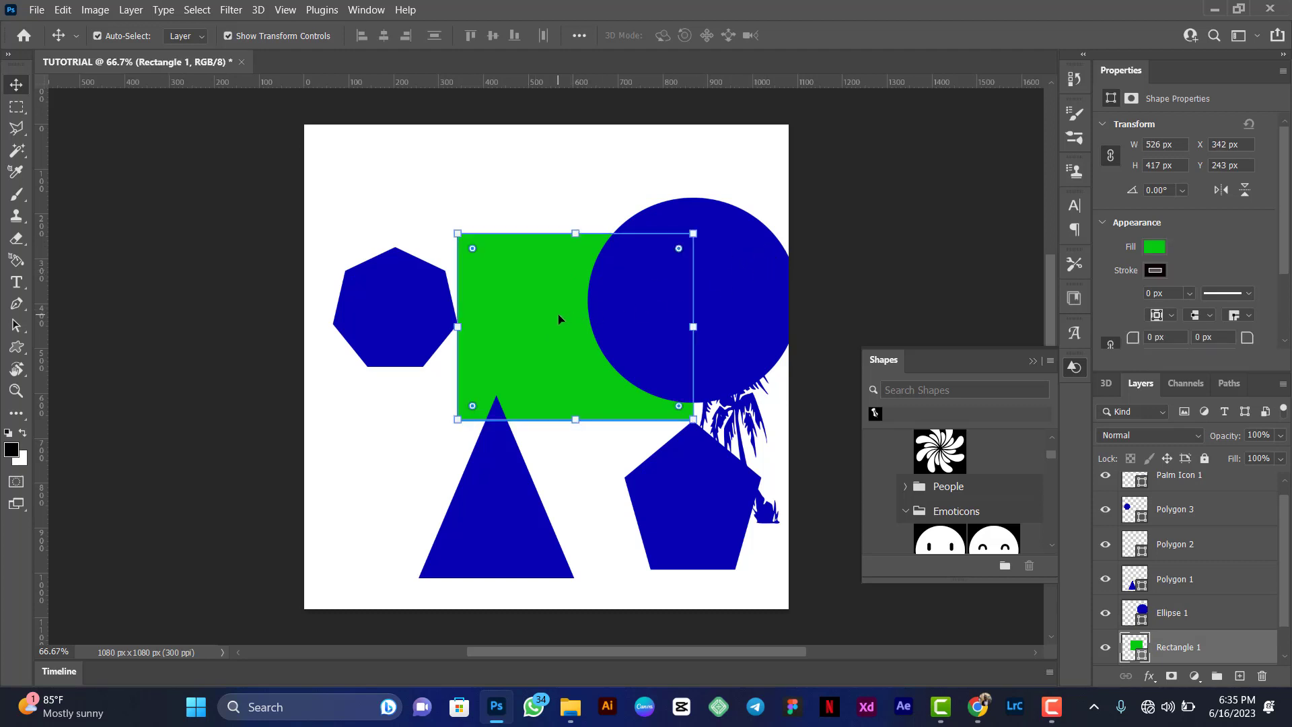
click(743, 268)
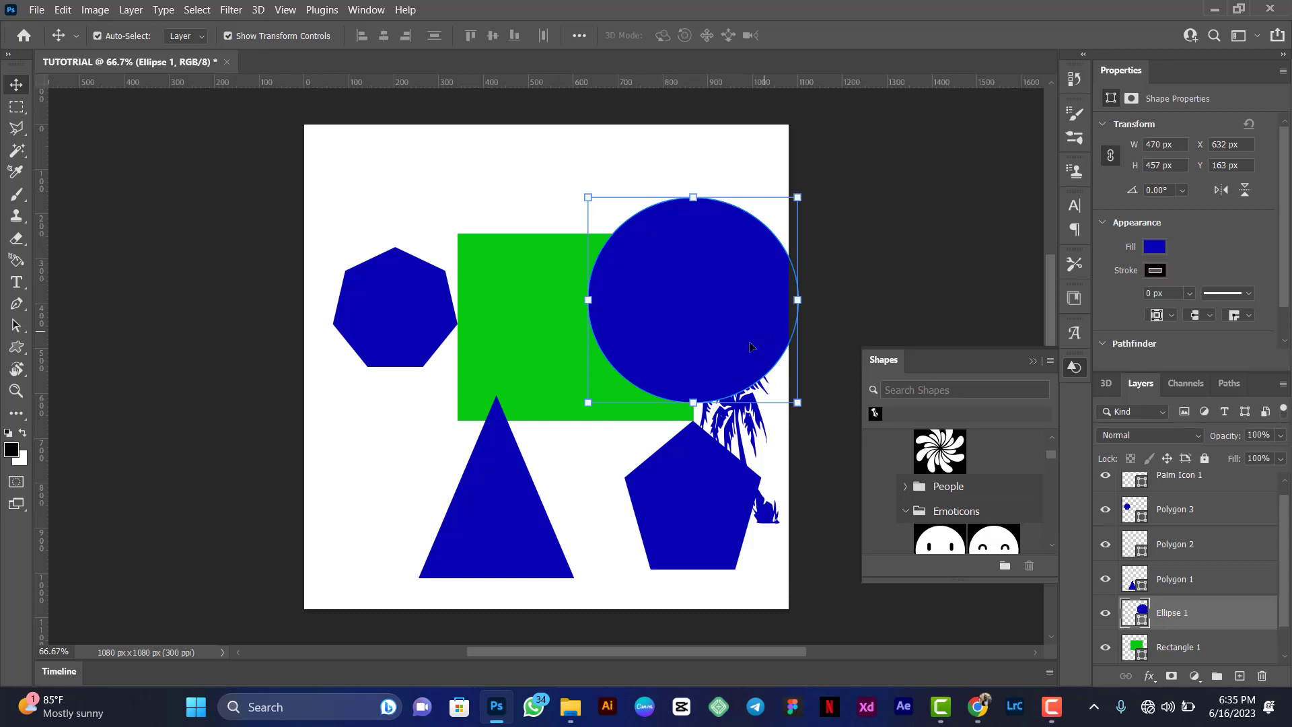
click(1201, 643)
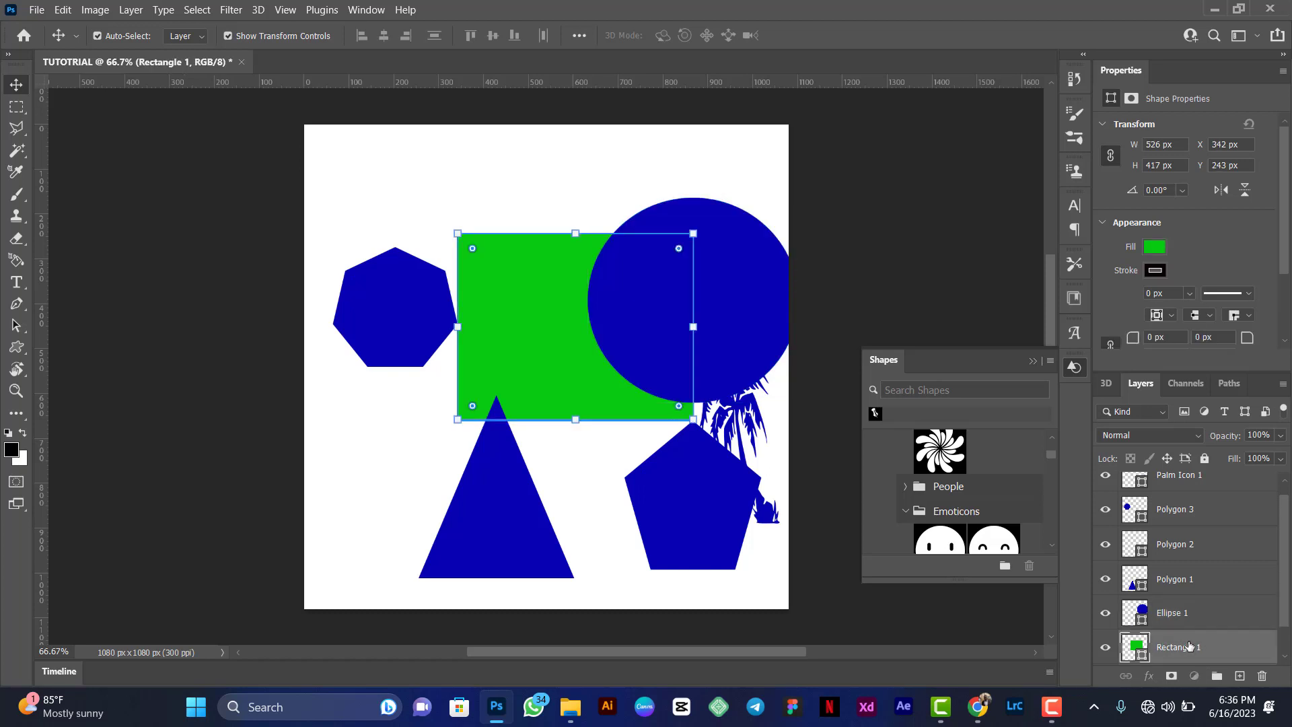
drag(1189, 646, 1187, 610)
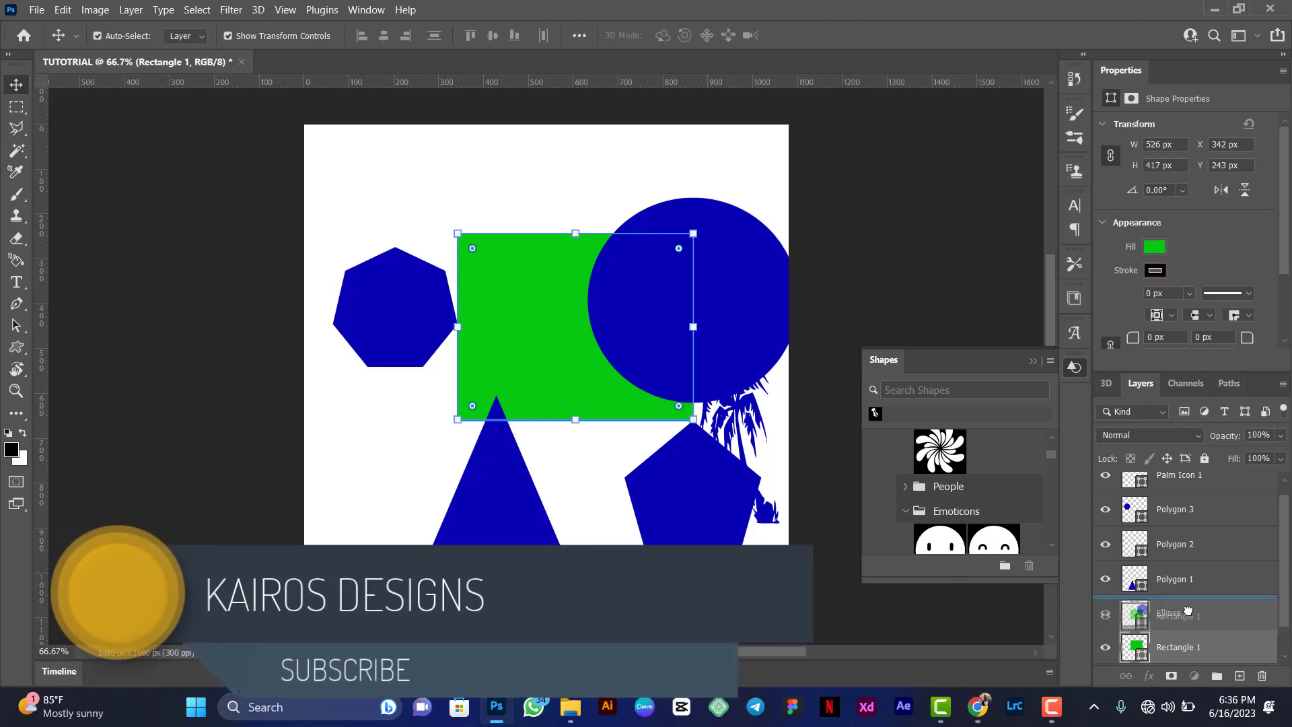
drag(1188, 610, 1187, 605)
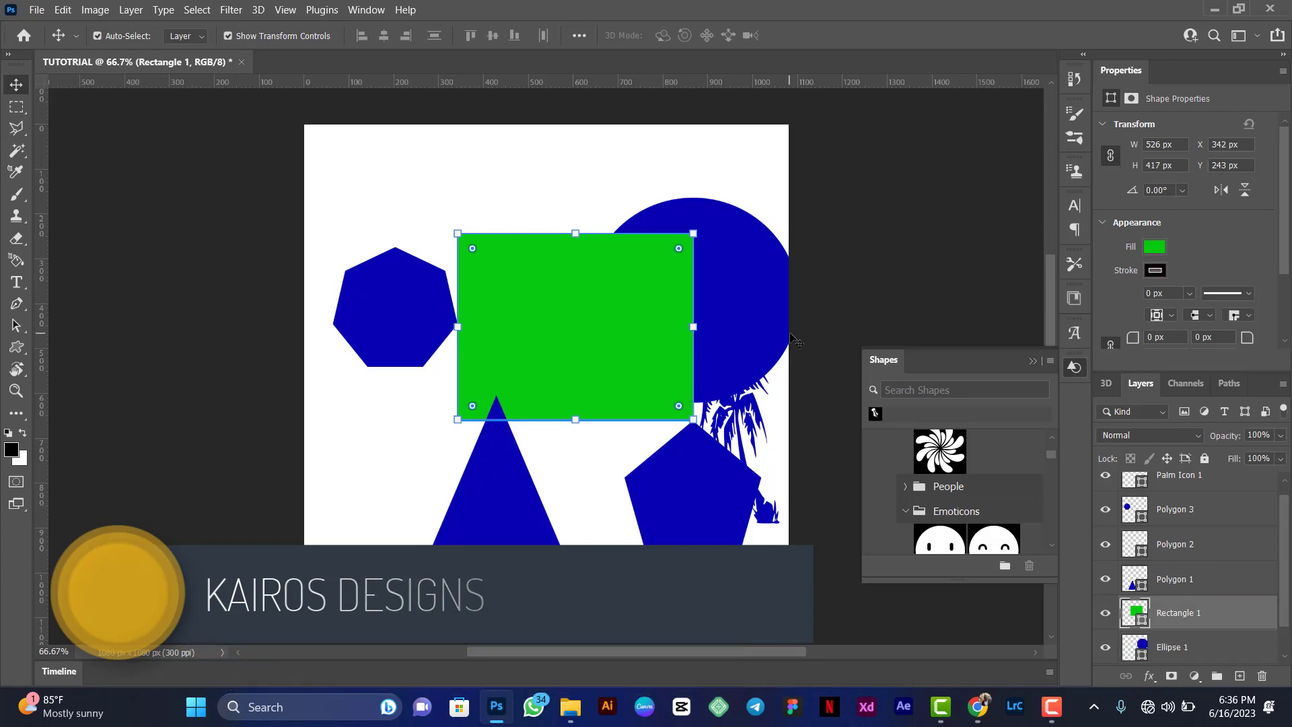
drag(569, 333, 578, 306)
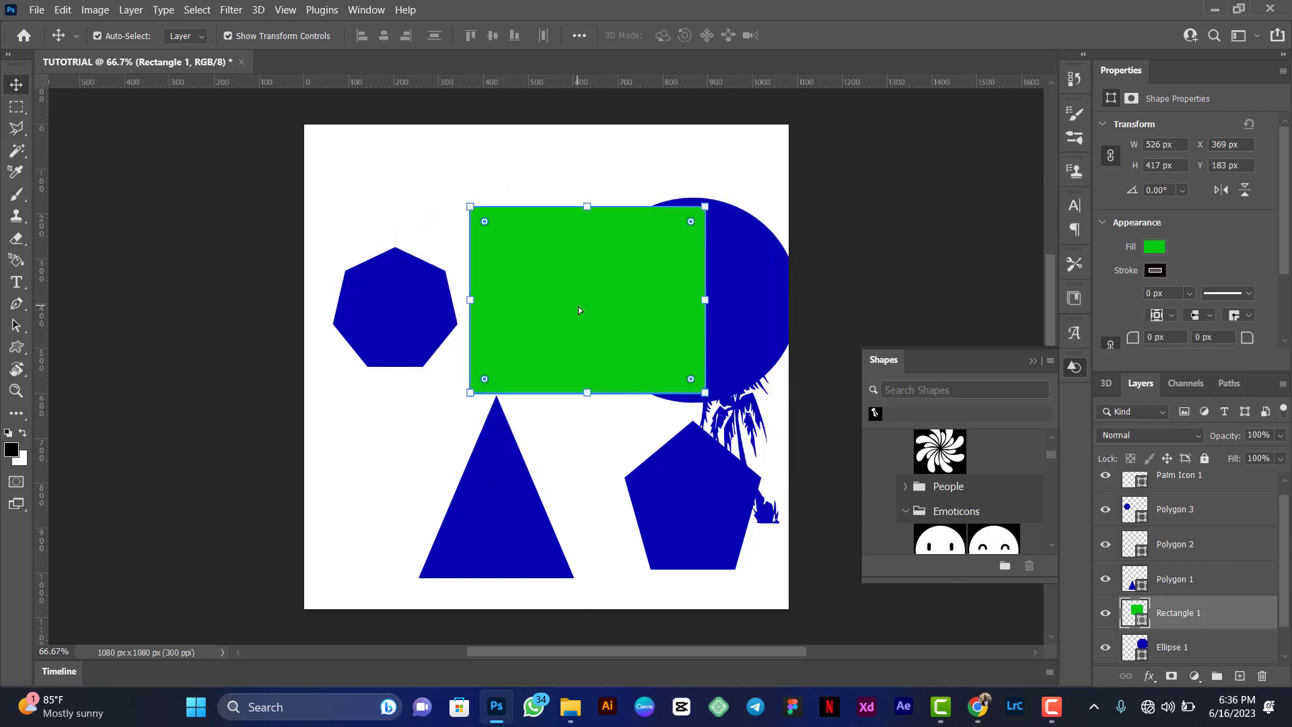
Step: Add the horizontal text "hgfdghhjg" in the blank area above the heptagon
click(17, 289)
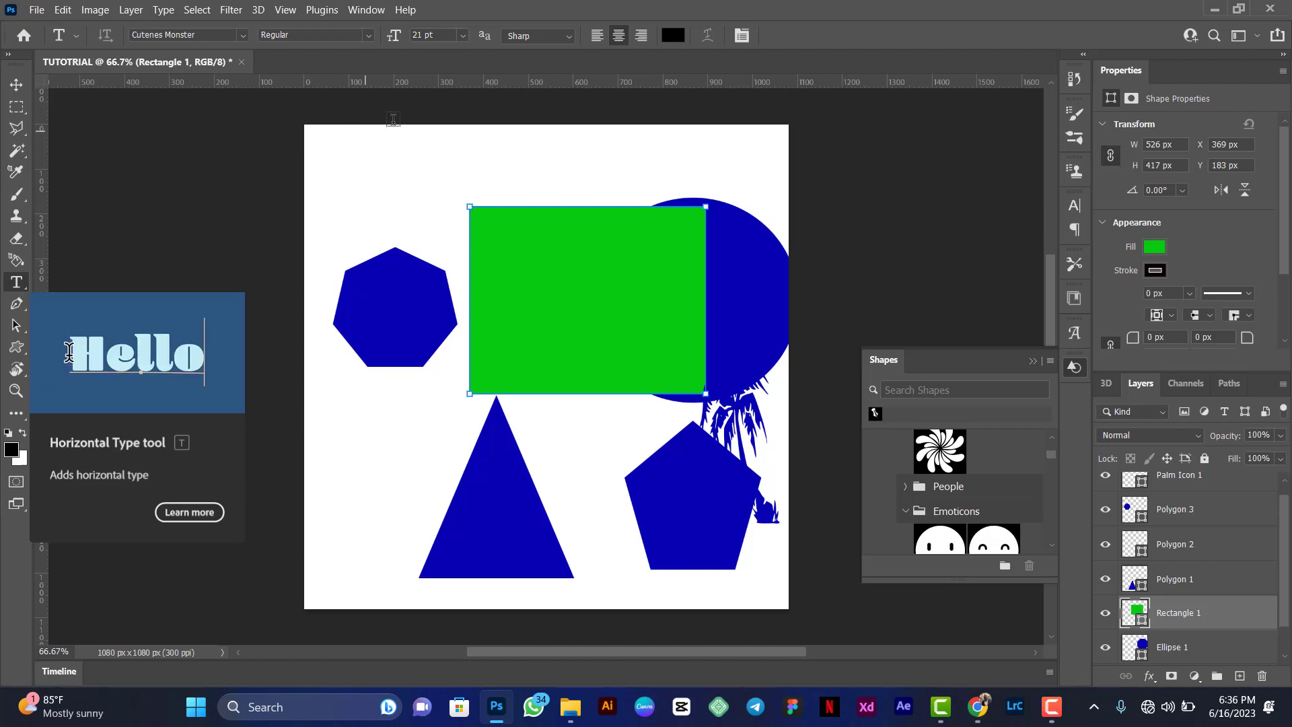
click(381, 189)
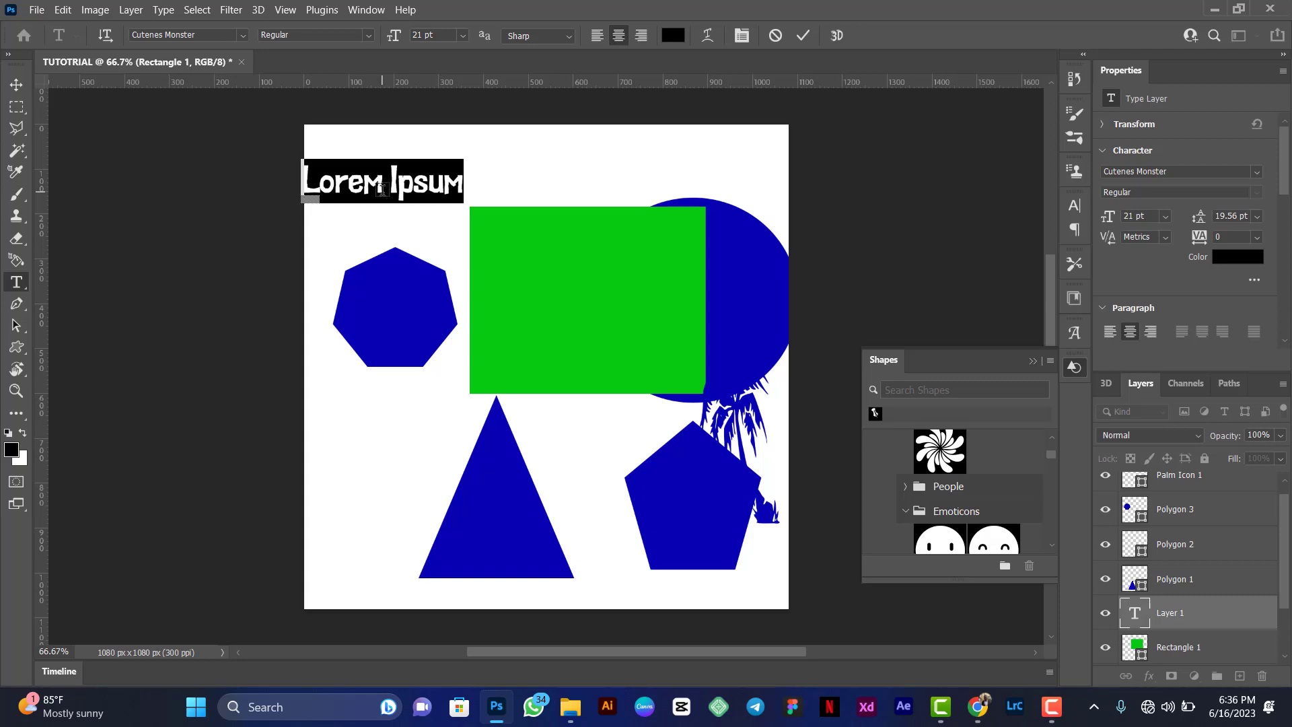
text(hgfdg)
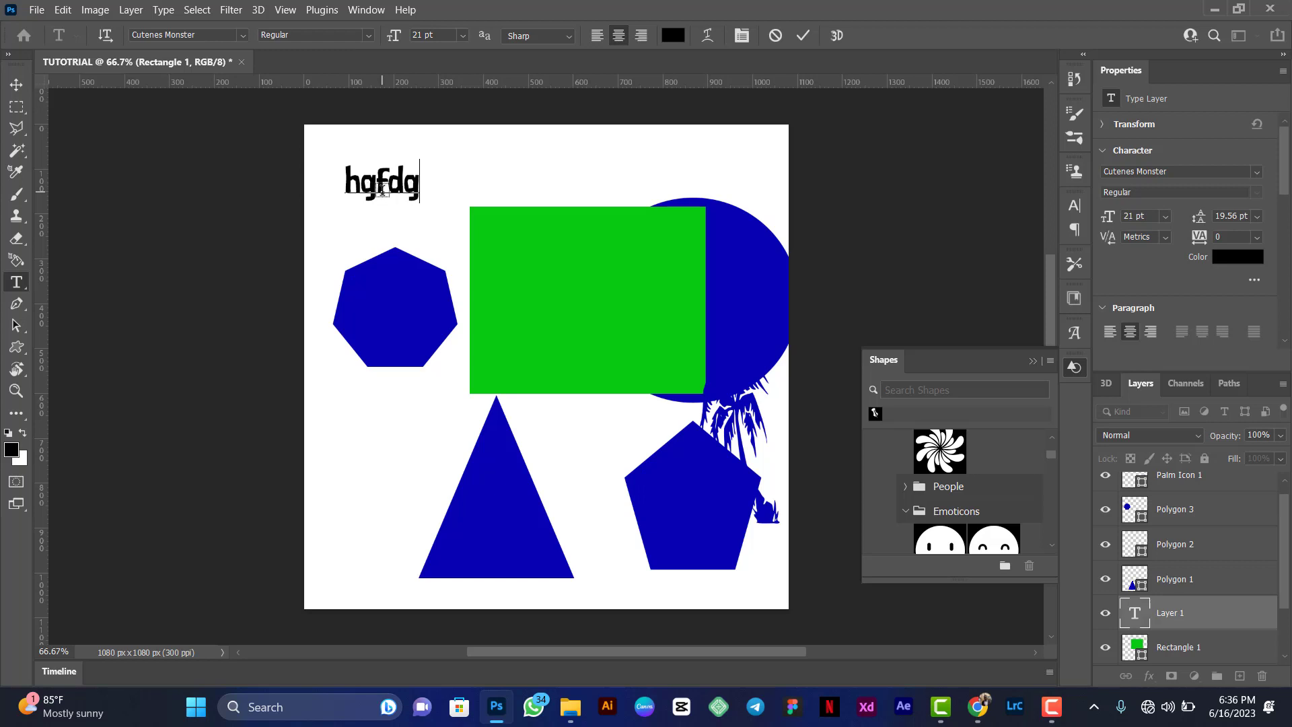
text(hhjg)
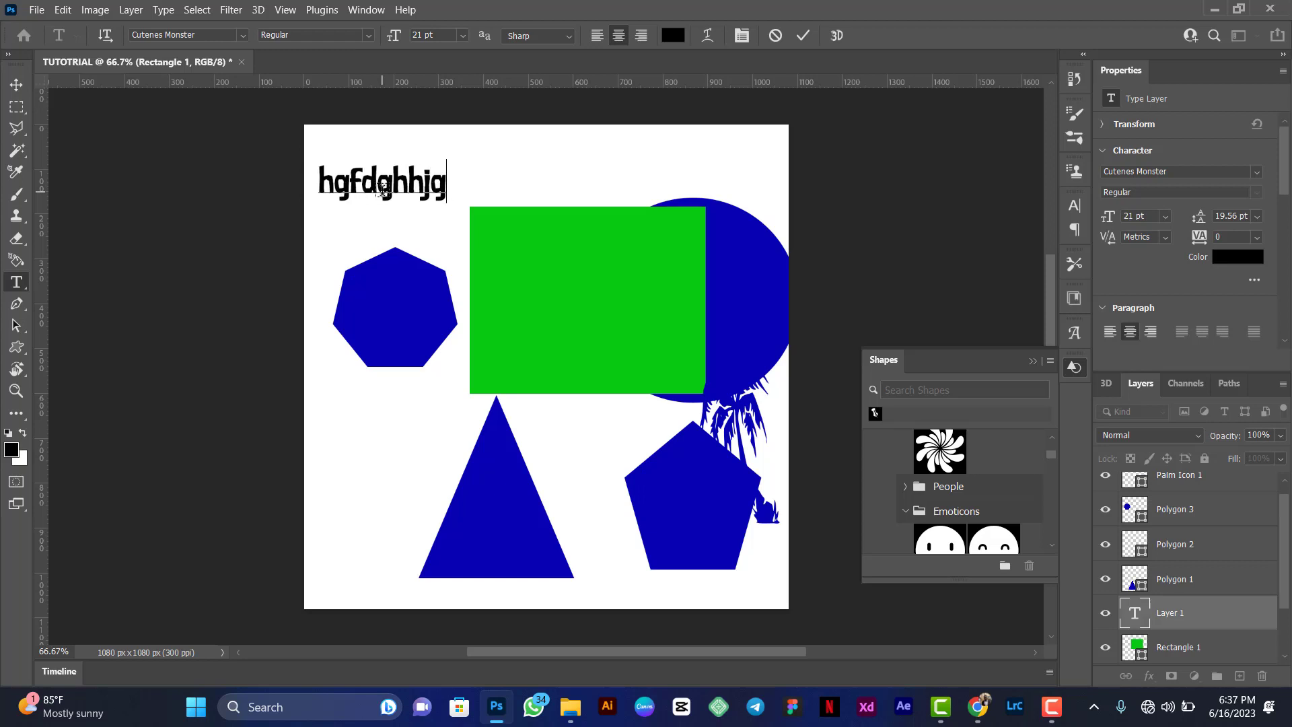
Step: Recolour the whole text red with hex c90000 and commit the edit
key(ctrl+a)
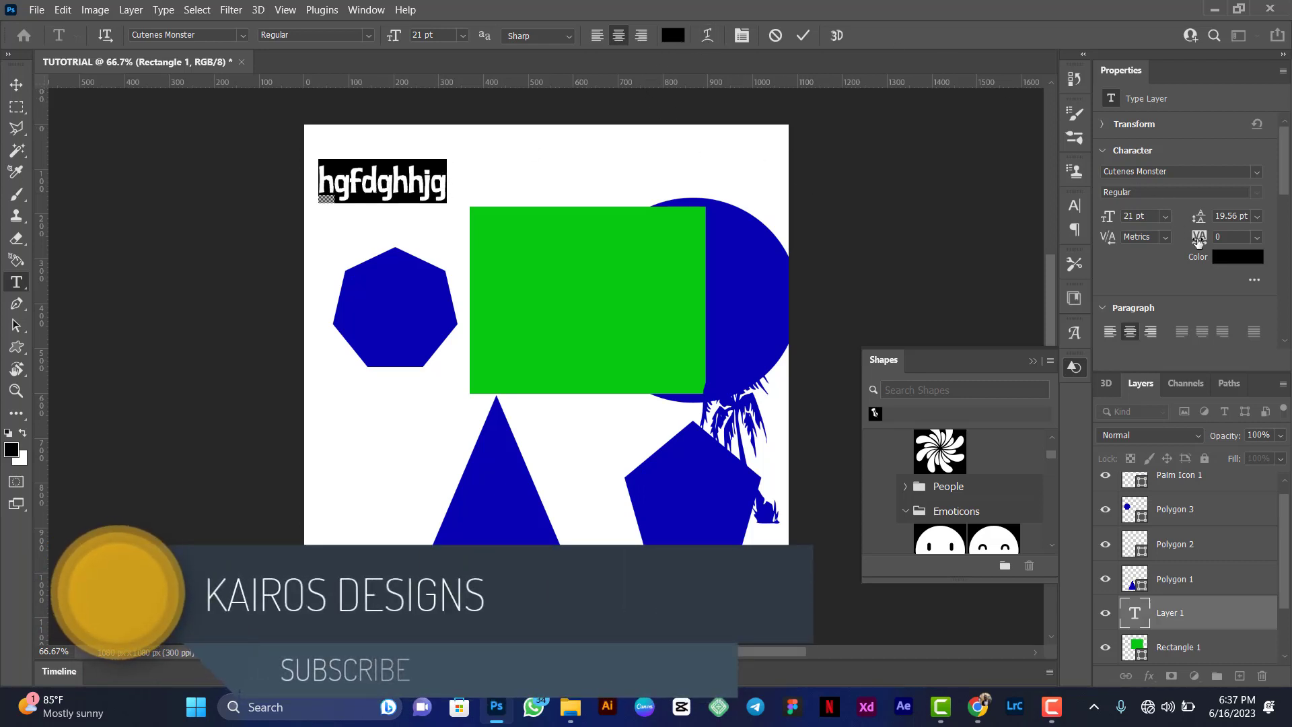
click(1233, 263)
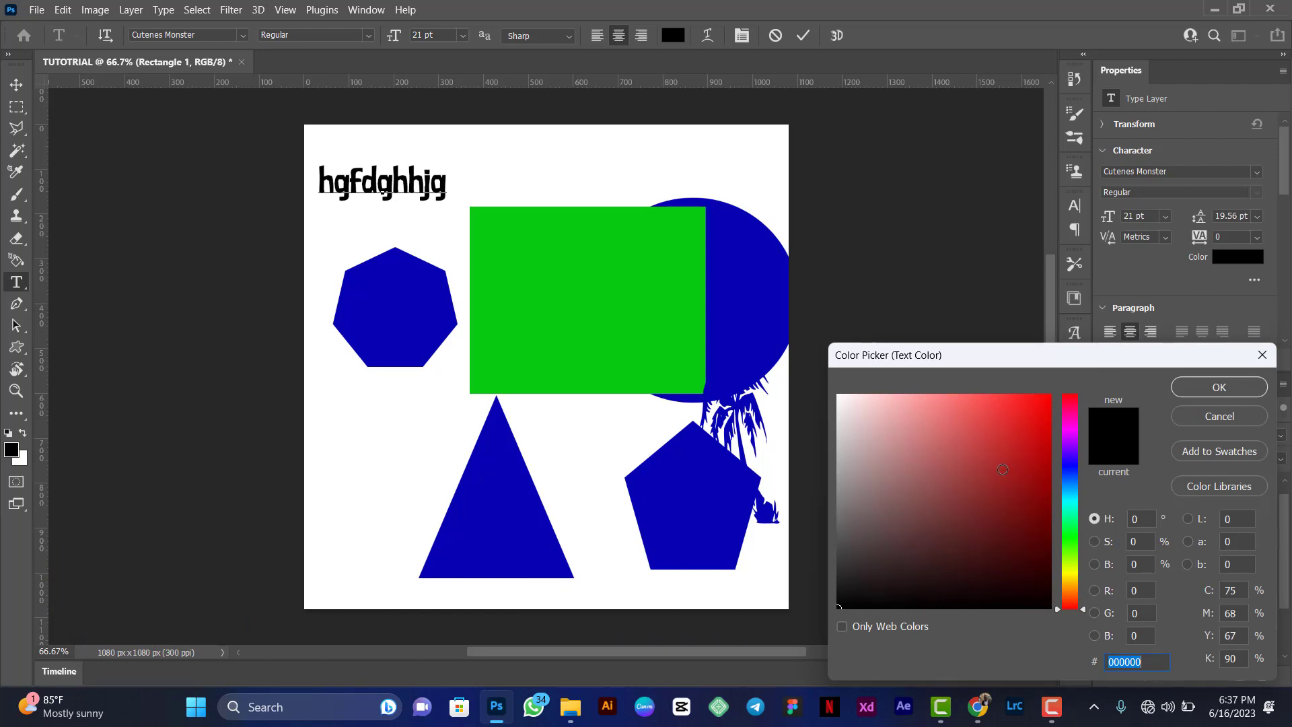
click(1027, 459)
click(1050, 438)
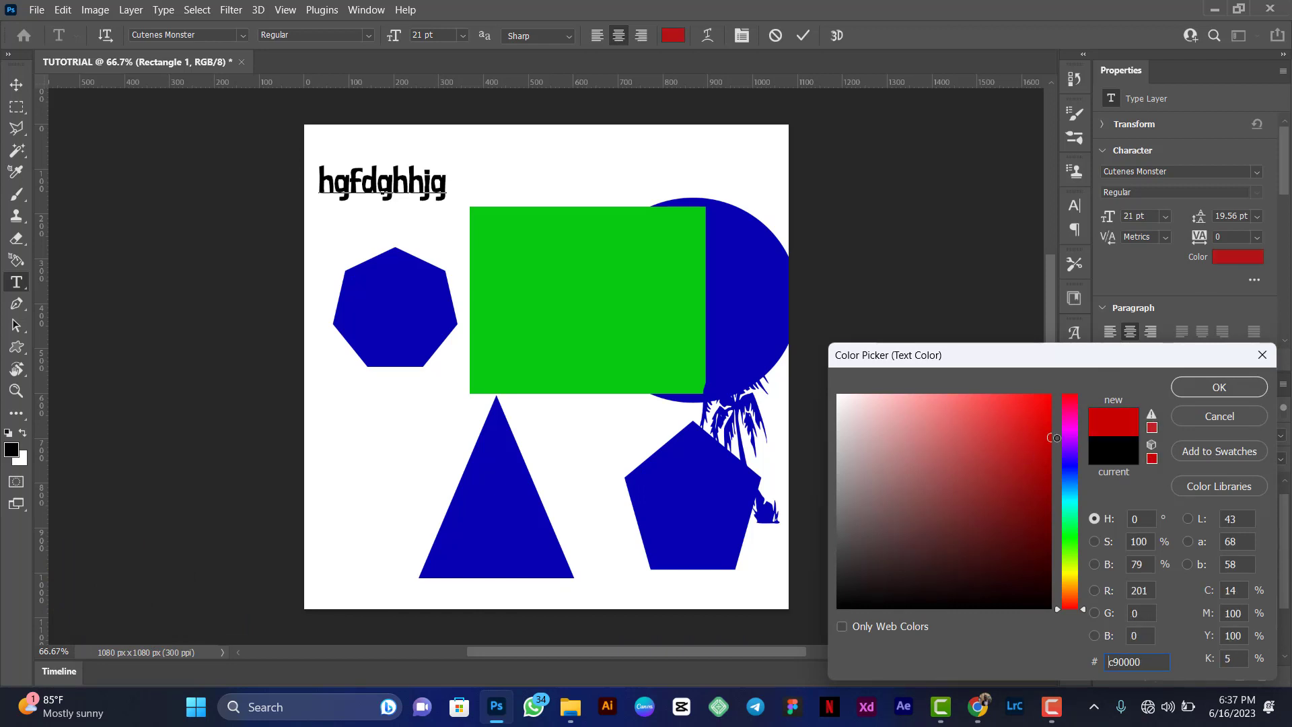
click(1218, 388)
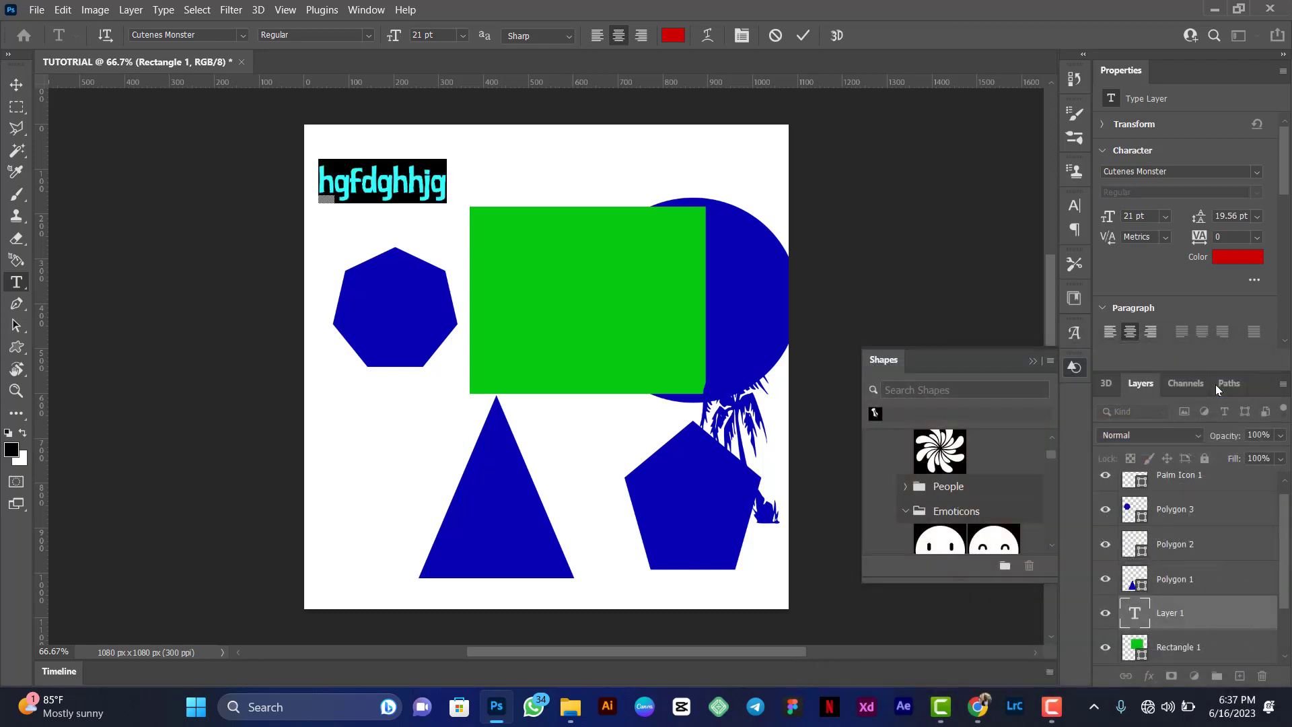
click(800, 35)
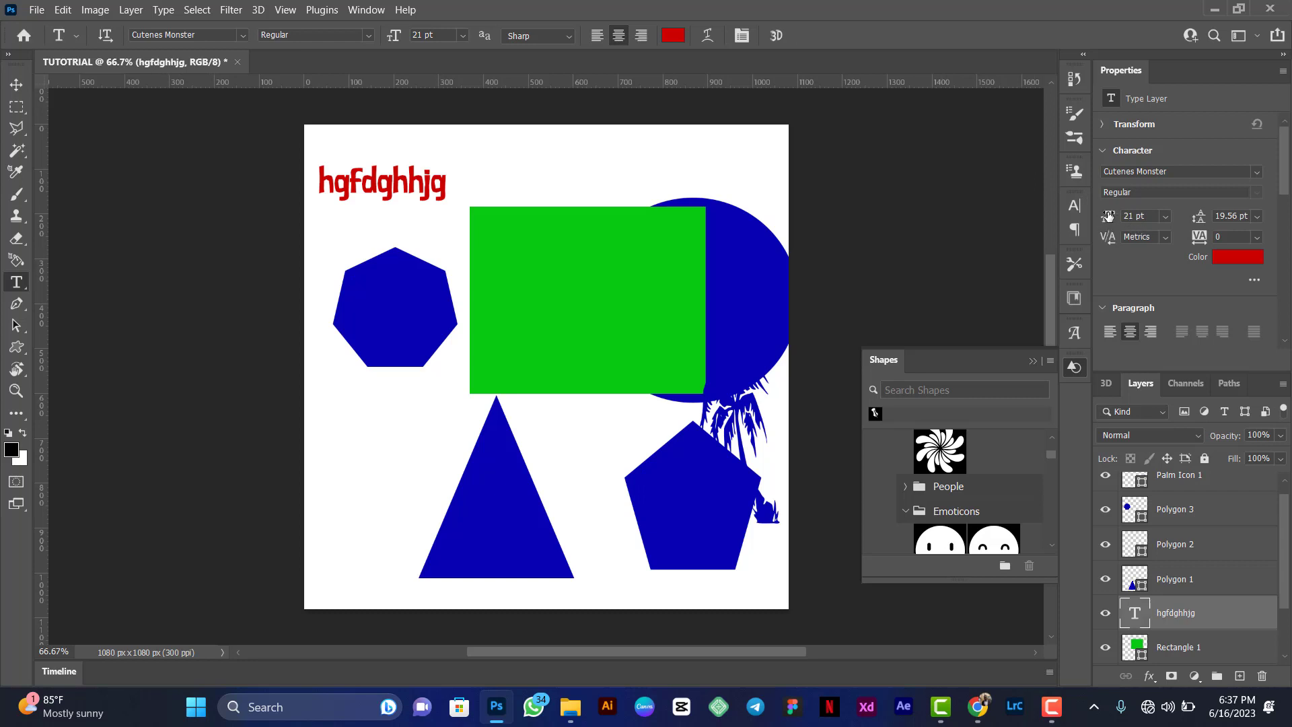
Step: Set the text's font size to 52 pt and break it into two lines, "hgfdg" and "hhjg"
drag(1108, 215, 1142, 207)
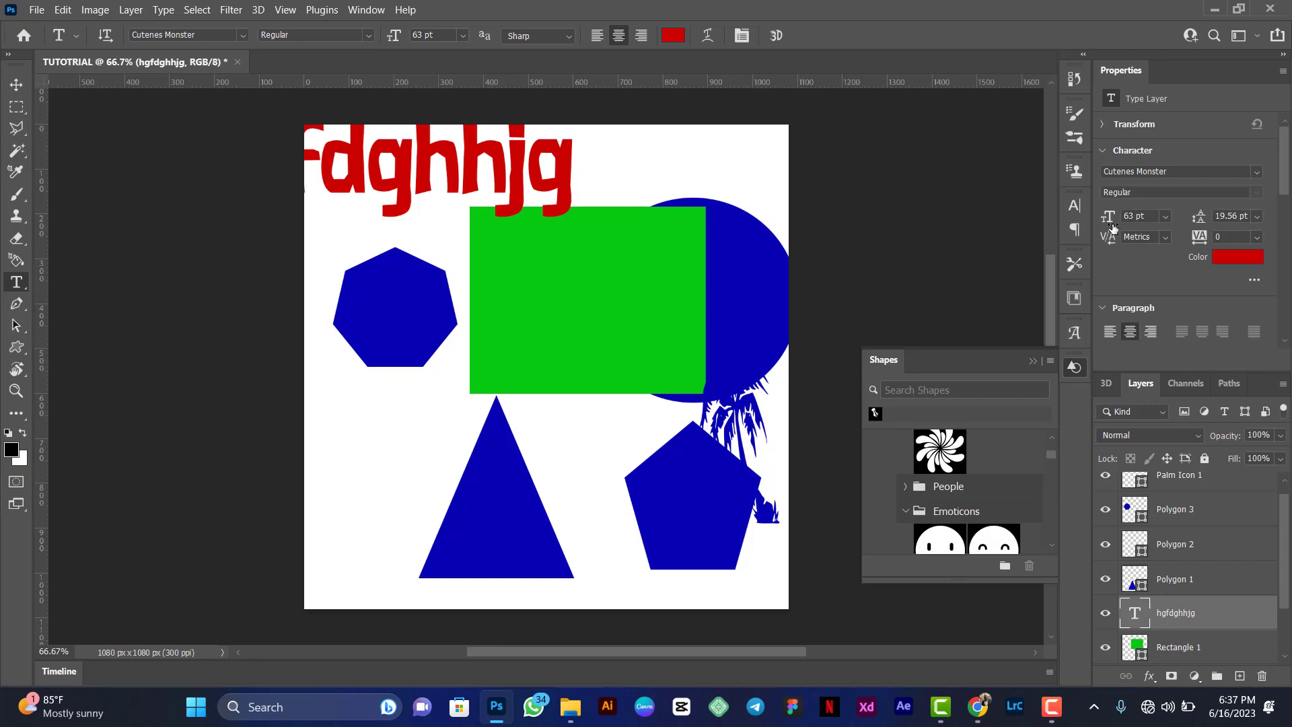
drag(1111, 226, 1101, 220)
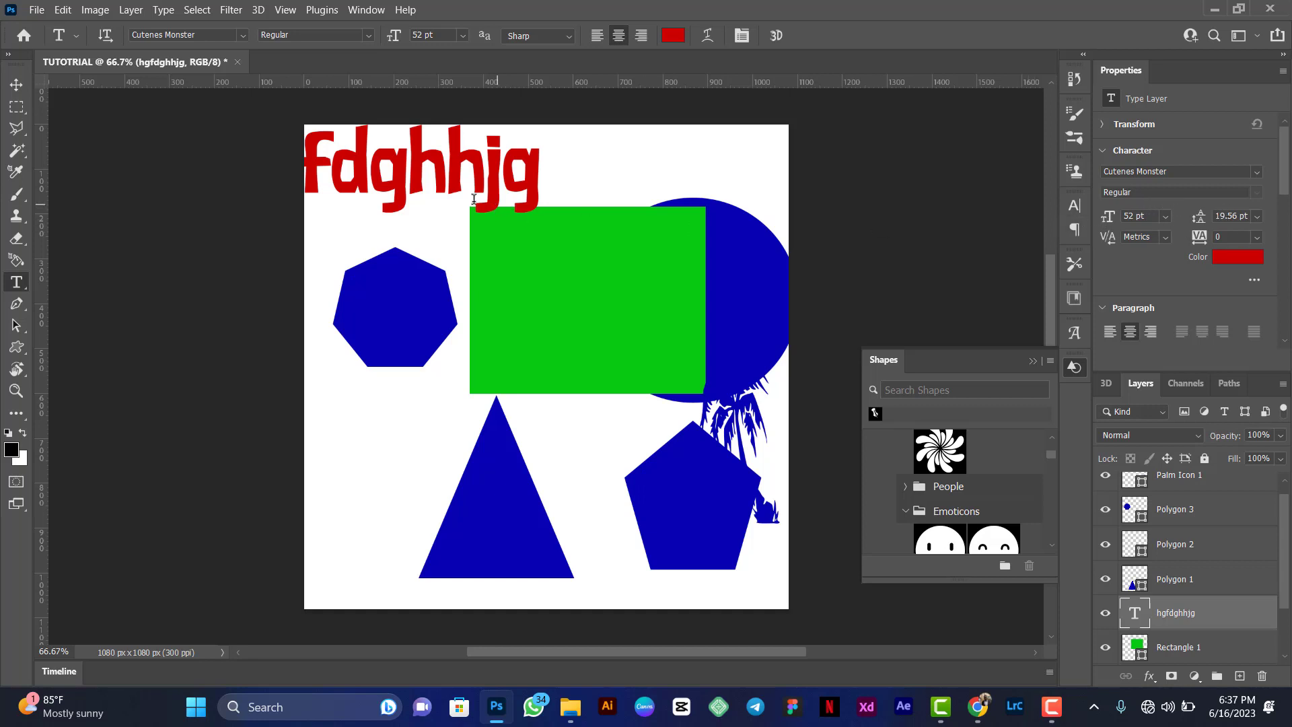
click(413, 178)
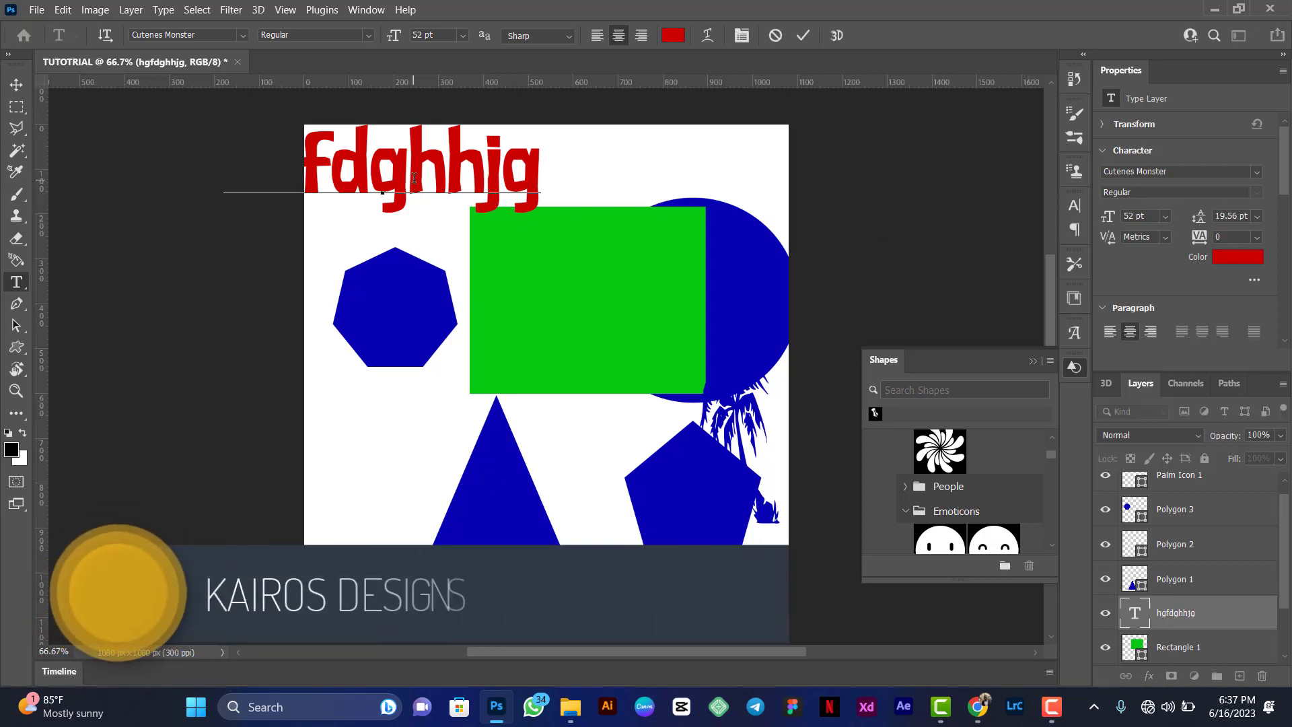
key(Return)
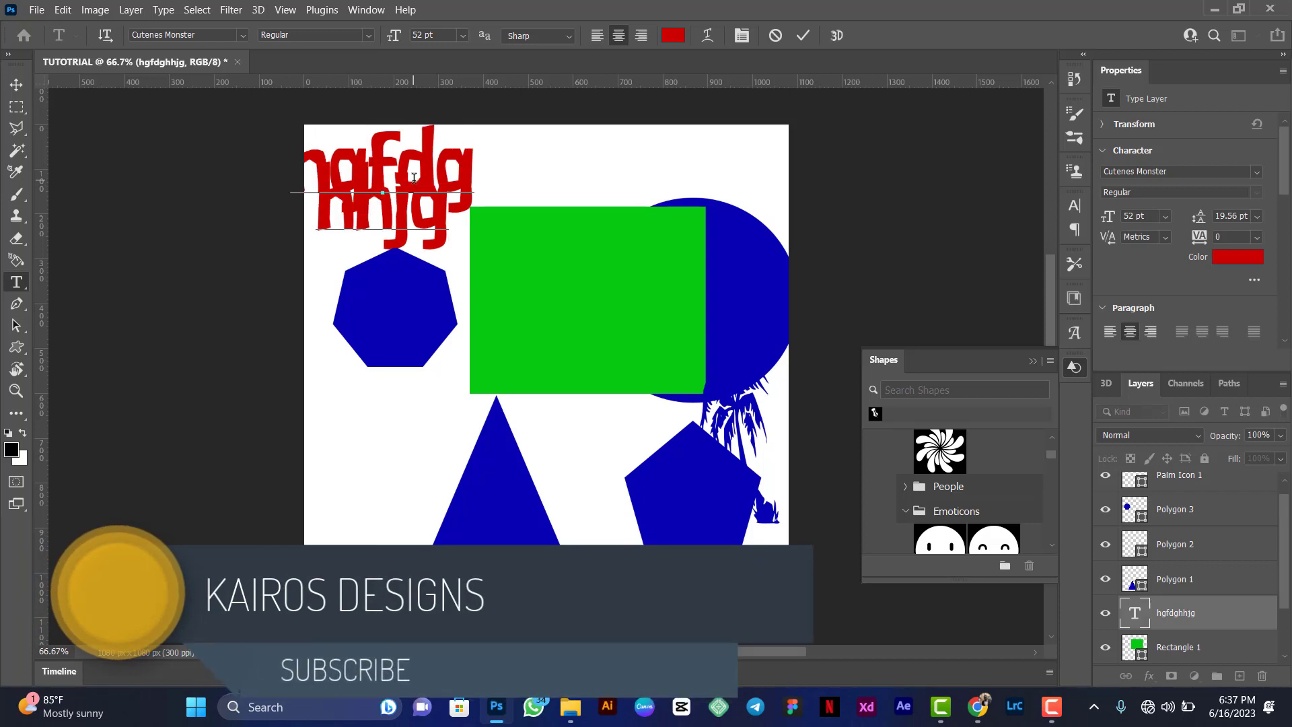
Step: Set the leading of both text lines to 50 pt and commit the edit
key(ctrl+a)
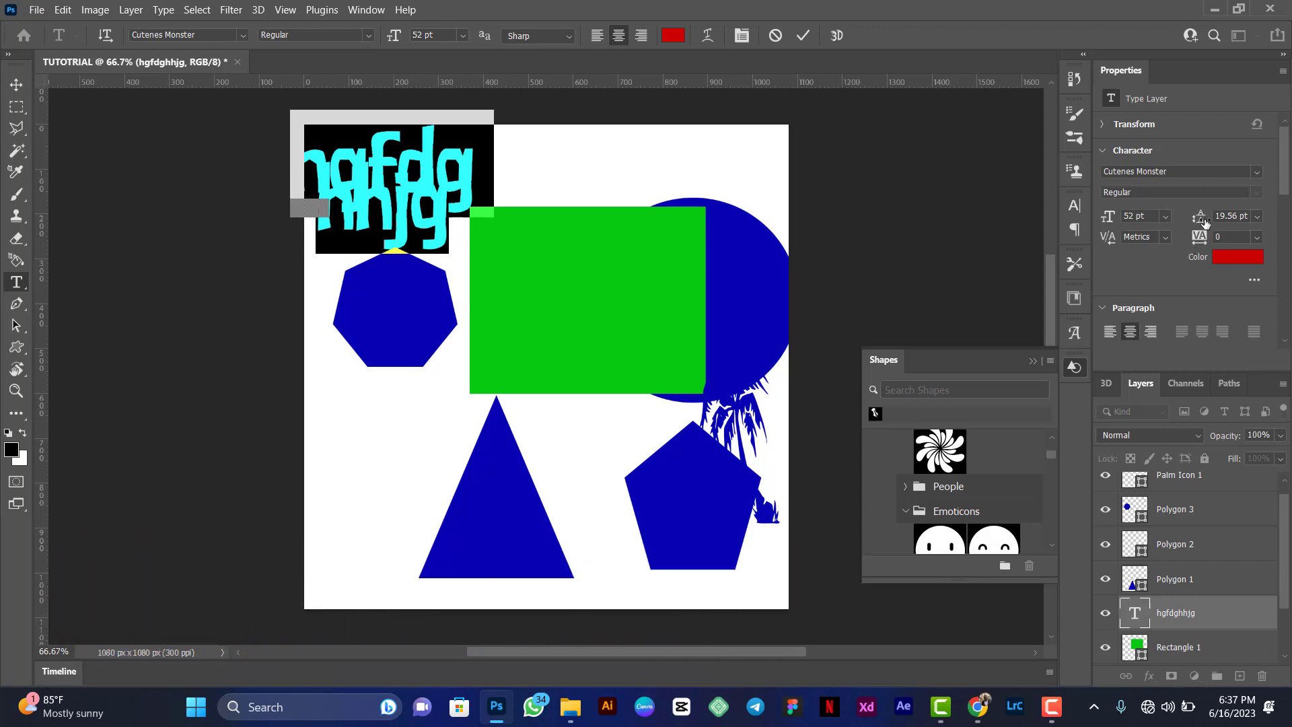
drag(1204, 218, 1231, 226)
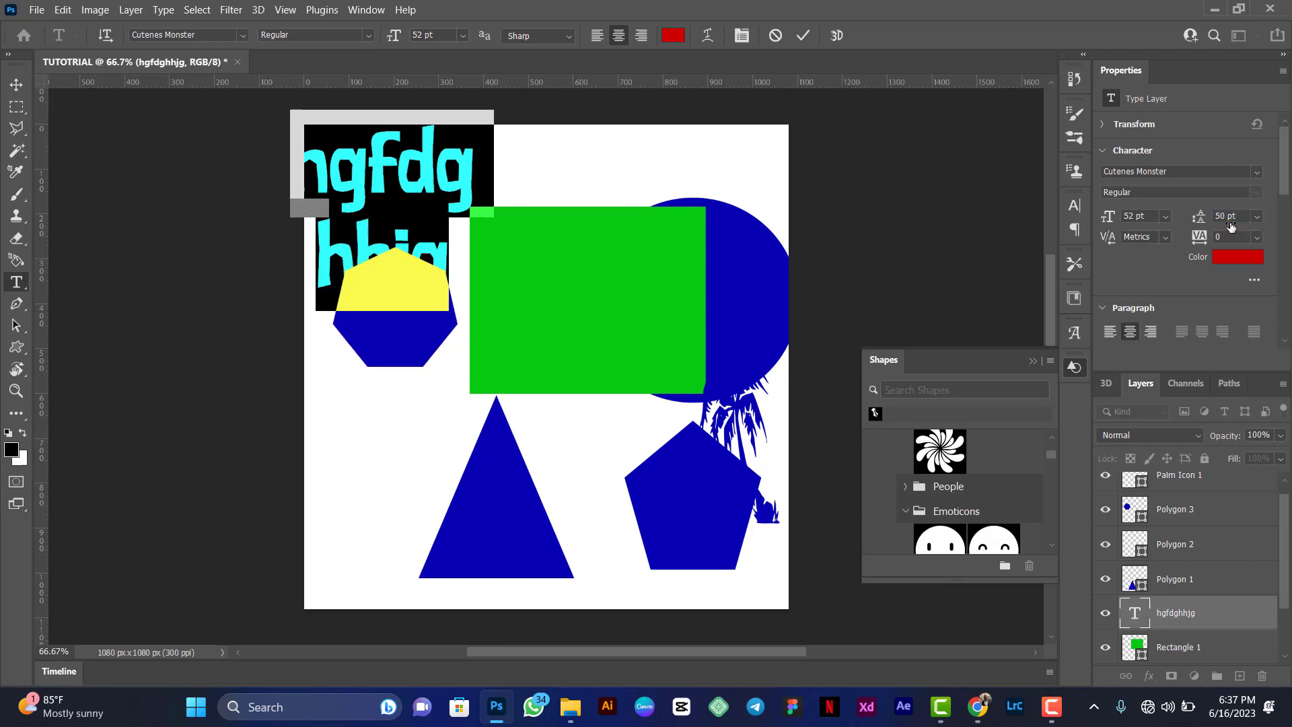
click(804, 35)
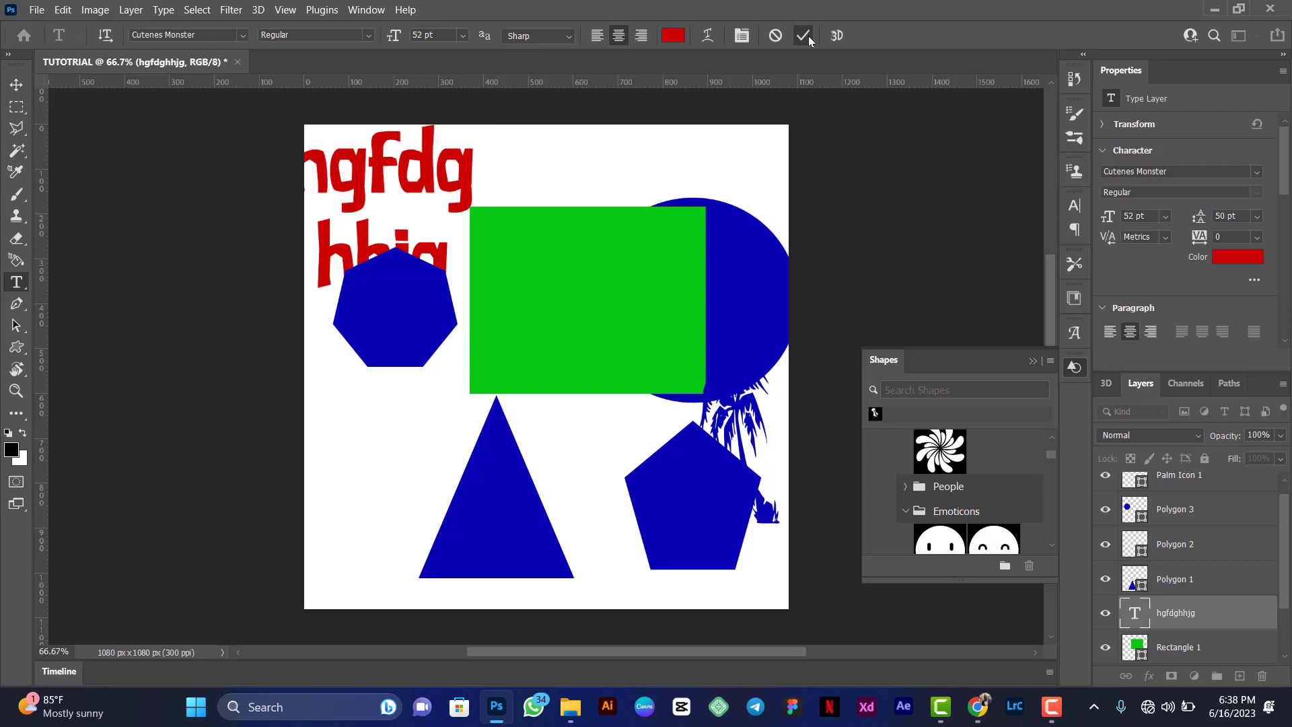
right_click(17, 348)
click(77, 349)
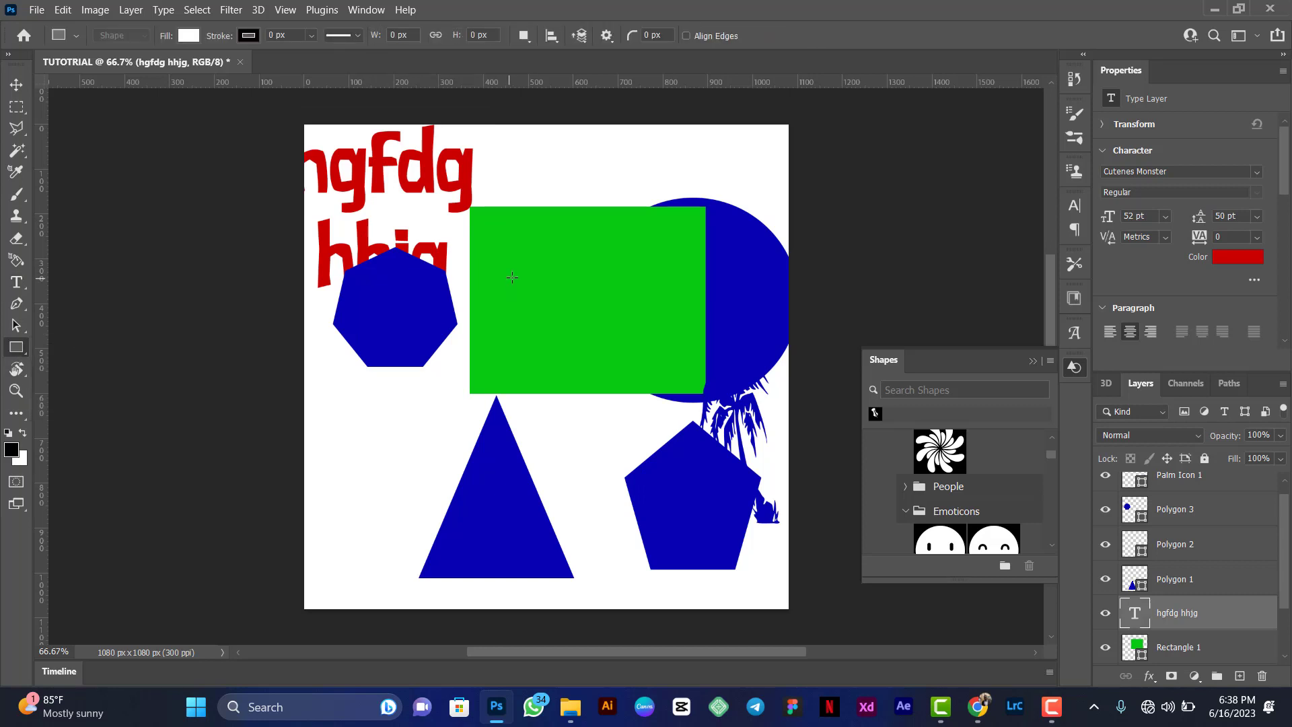
drag(512, 277, 666, 425)
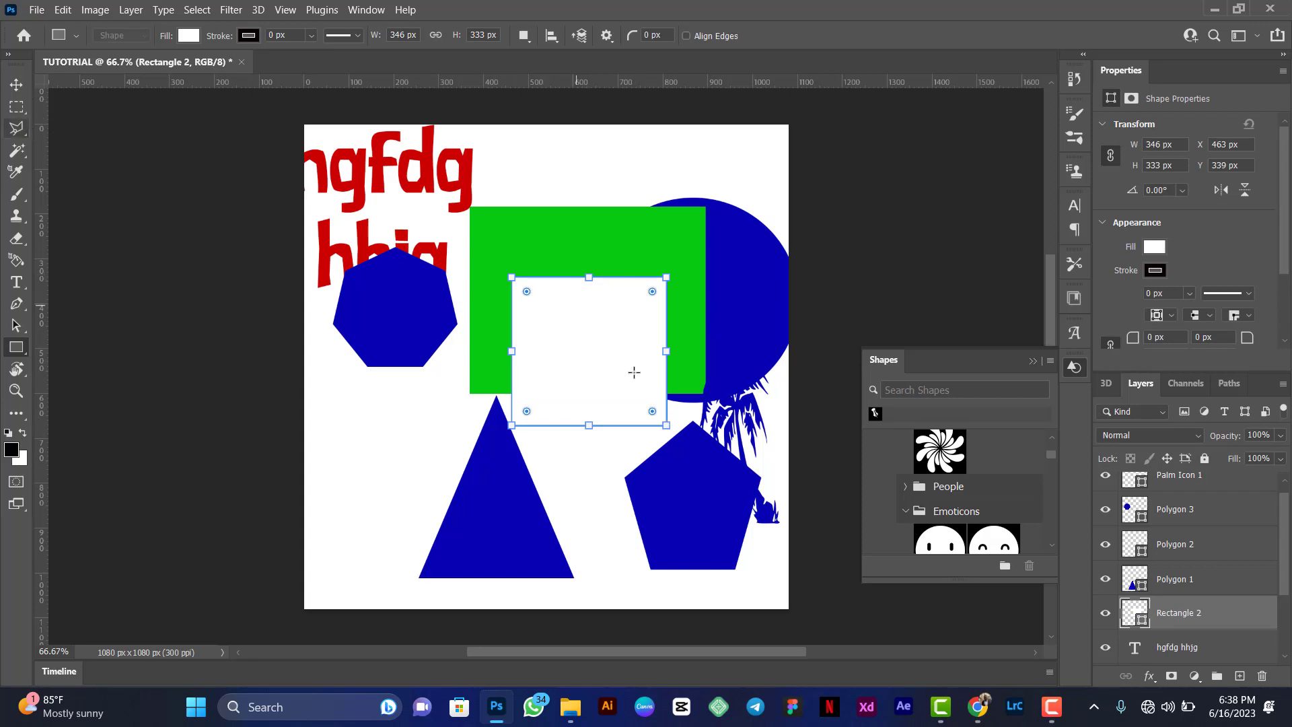
key(Delete)
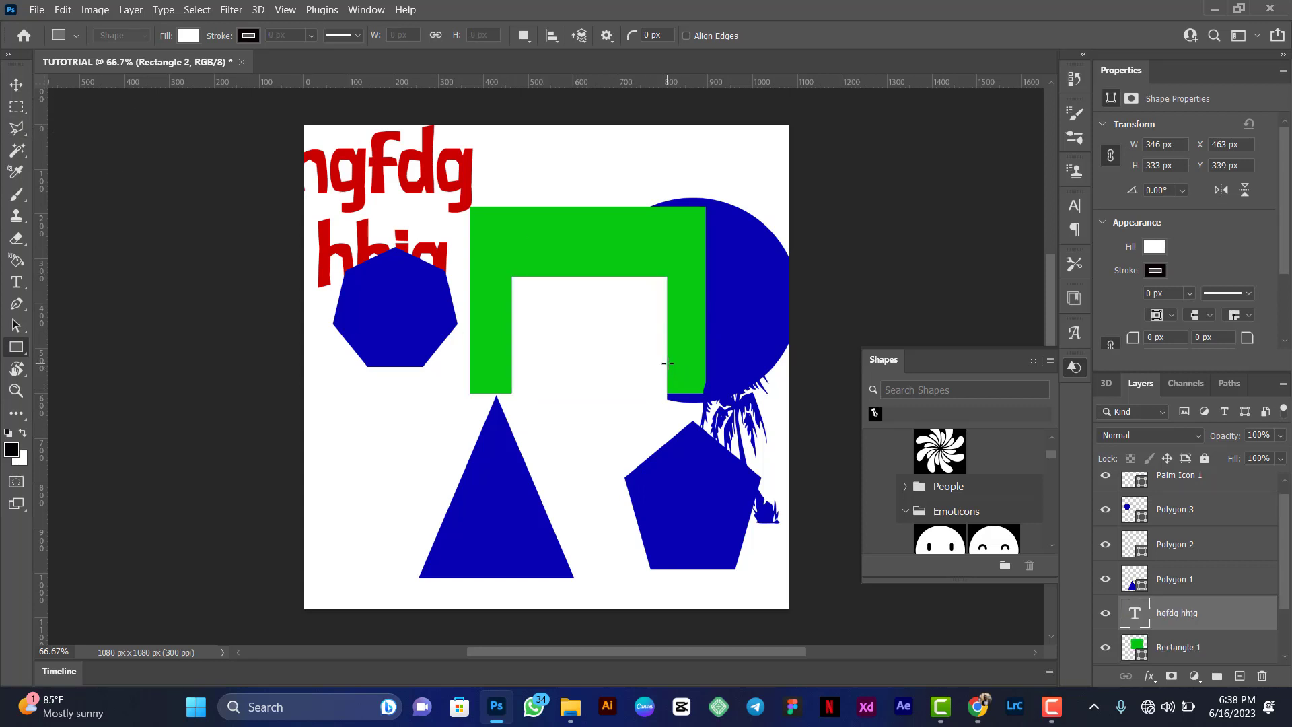
Step: Set the red text's tracking to -1000 and move both lines inside the canvas, over the heptagon and the green rectangle
key(v)
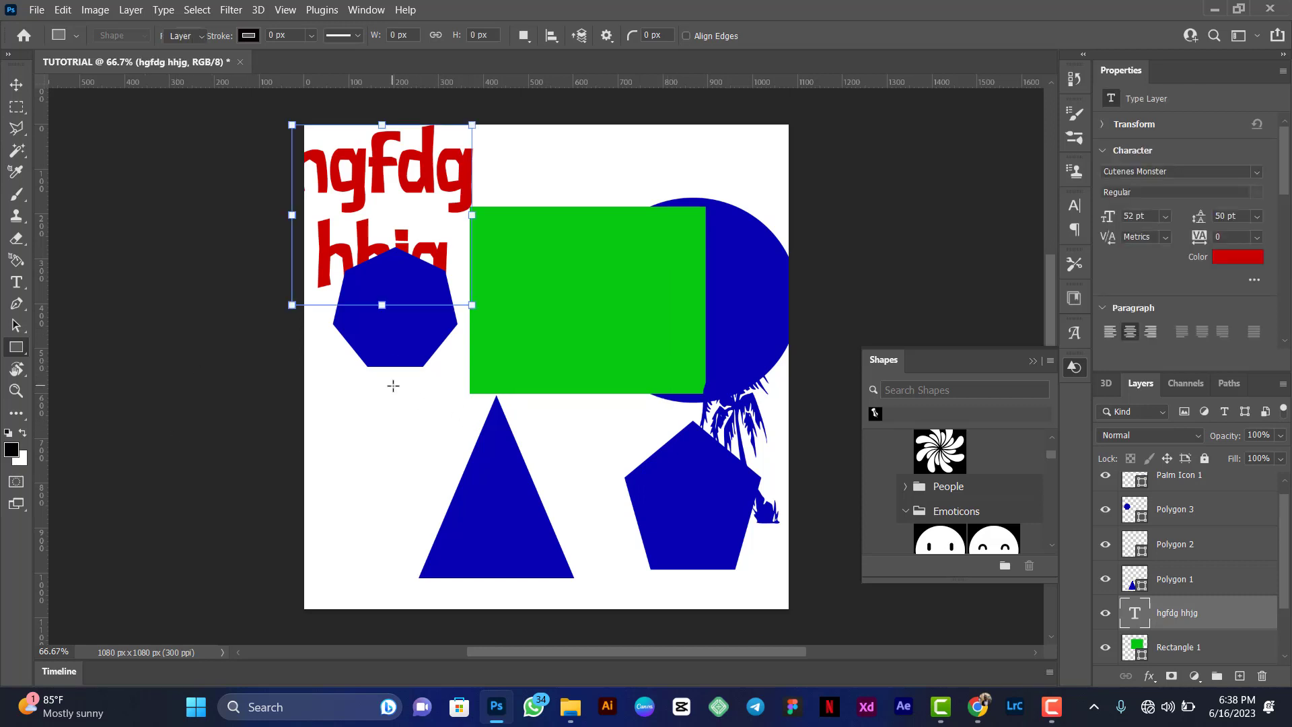
mouse_move(437, 169)
mouse_down()
mouse_move(557, 179)
mouse_move(449, 179)
mouse_up()
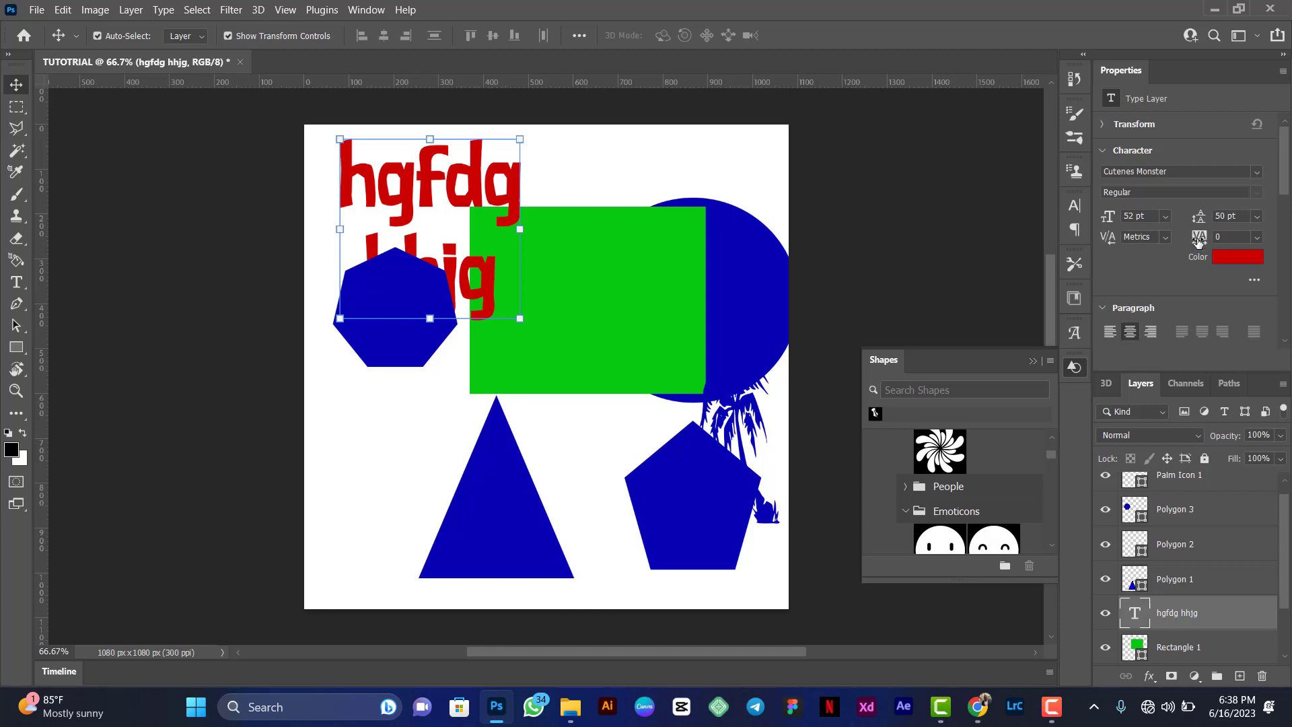
mouse_move(1198, 241)
mouse_down()
mouse_move(1211, 240)
mouse_move(1176, 239)
mouse_up()
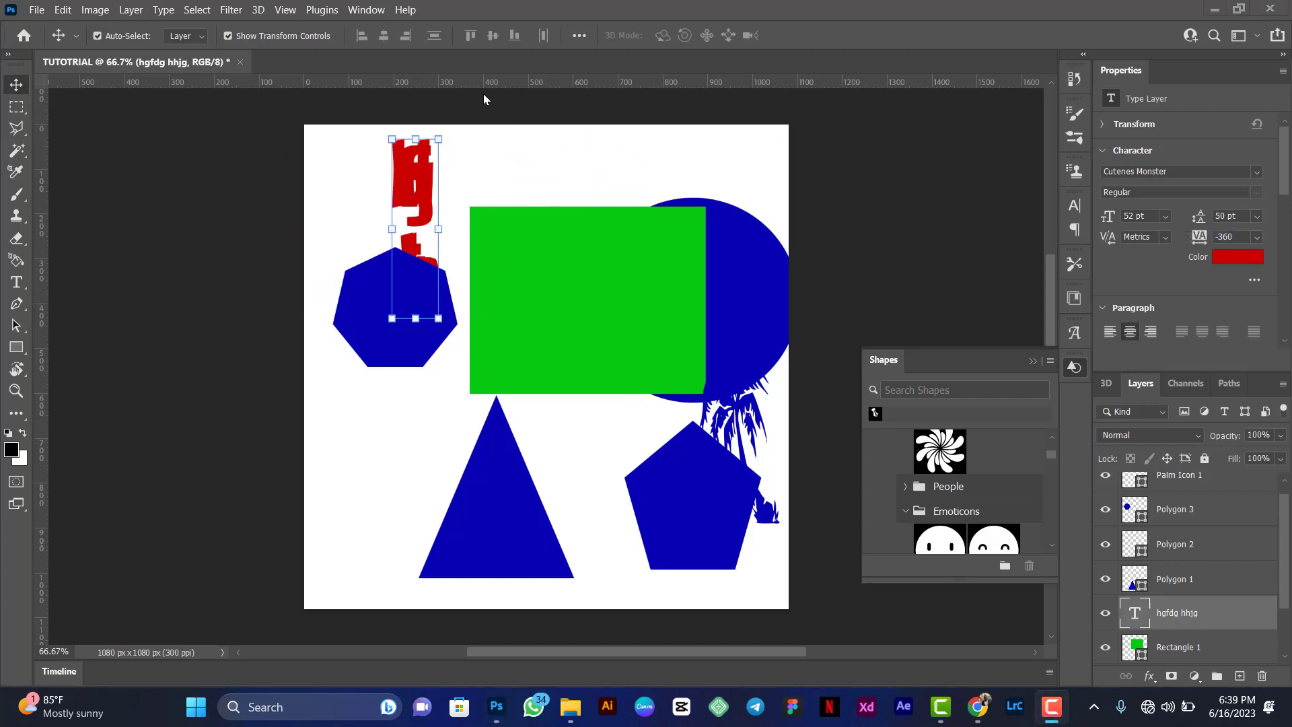
click(1200, 241)
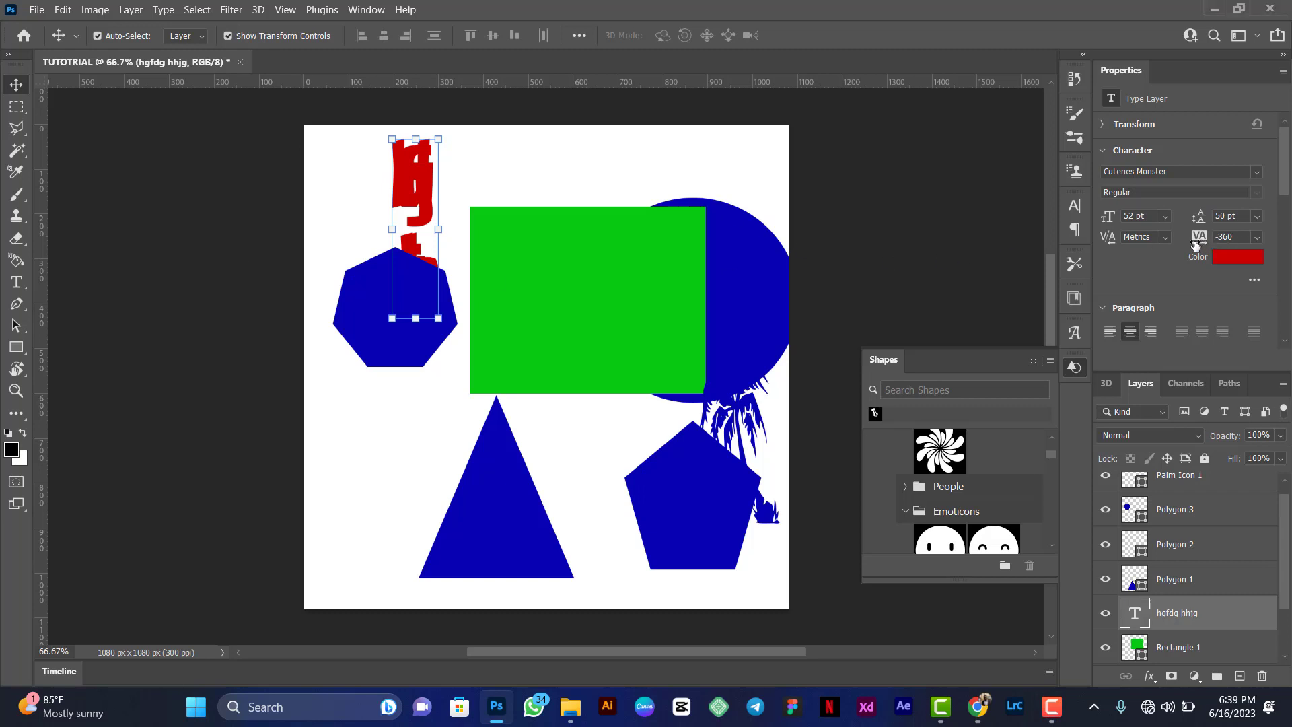
drag(1195, 244, 12, 337)
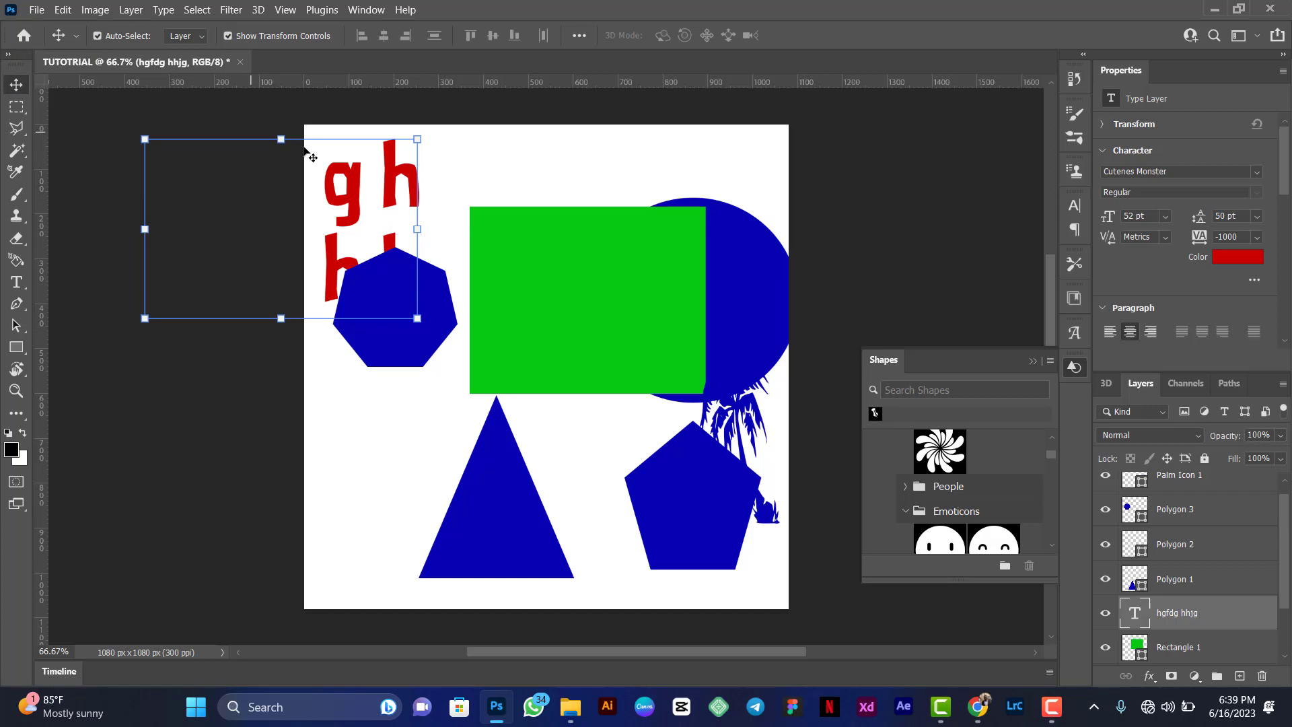
drag(361, 195, 574, 201)
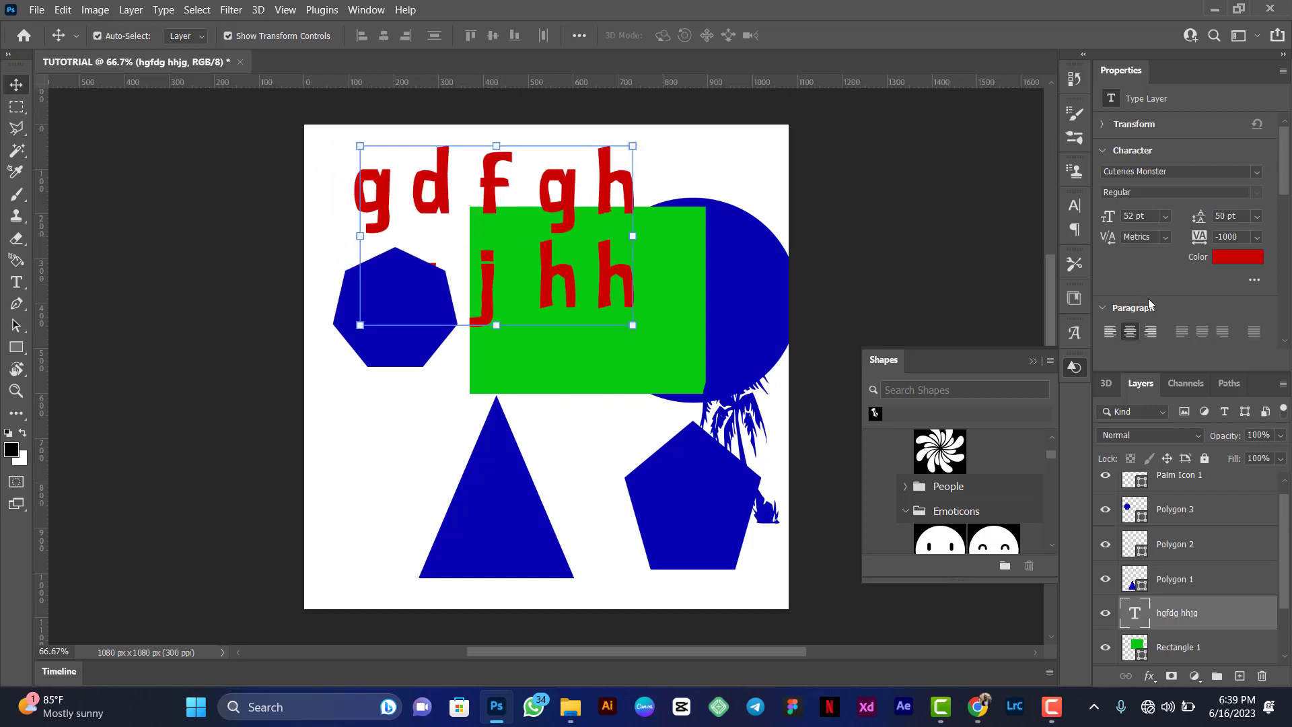
Step: Look through the kerning options, try left and right alignment on the text, and restore centre alignment
click(1164, 237)
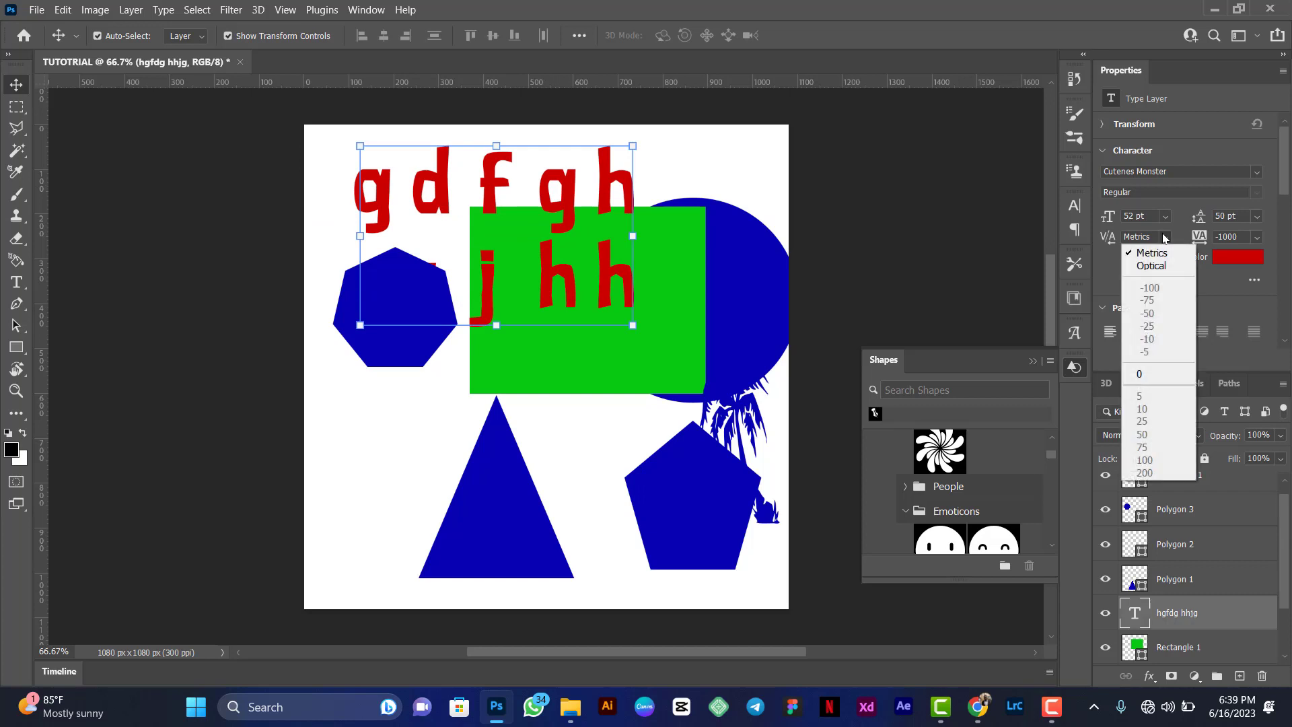
click(1164, 237)
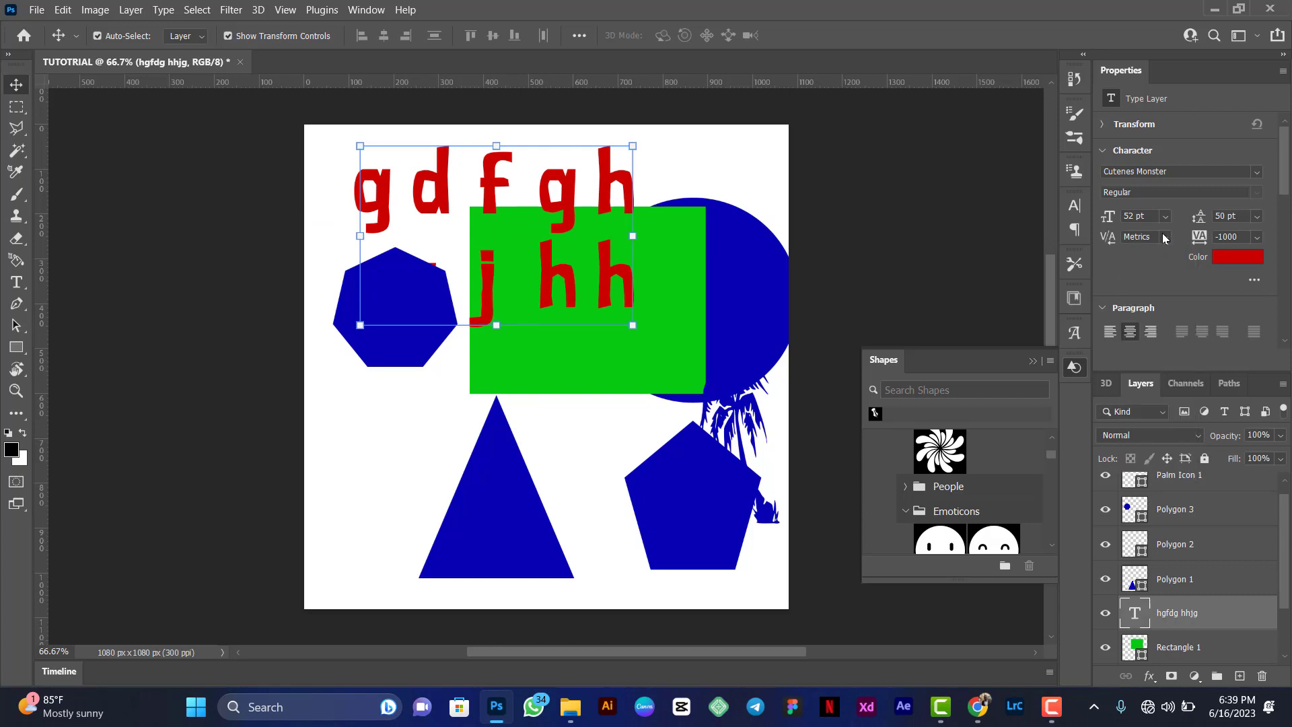
click(1111, 331)
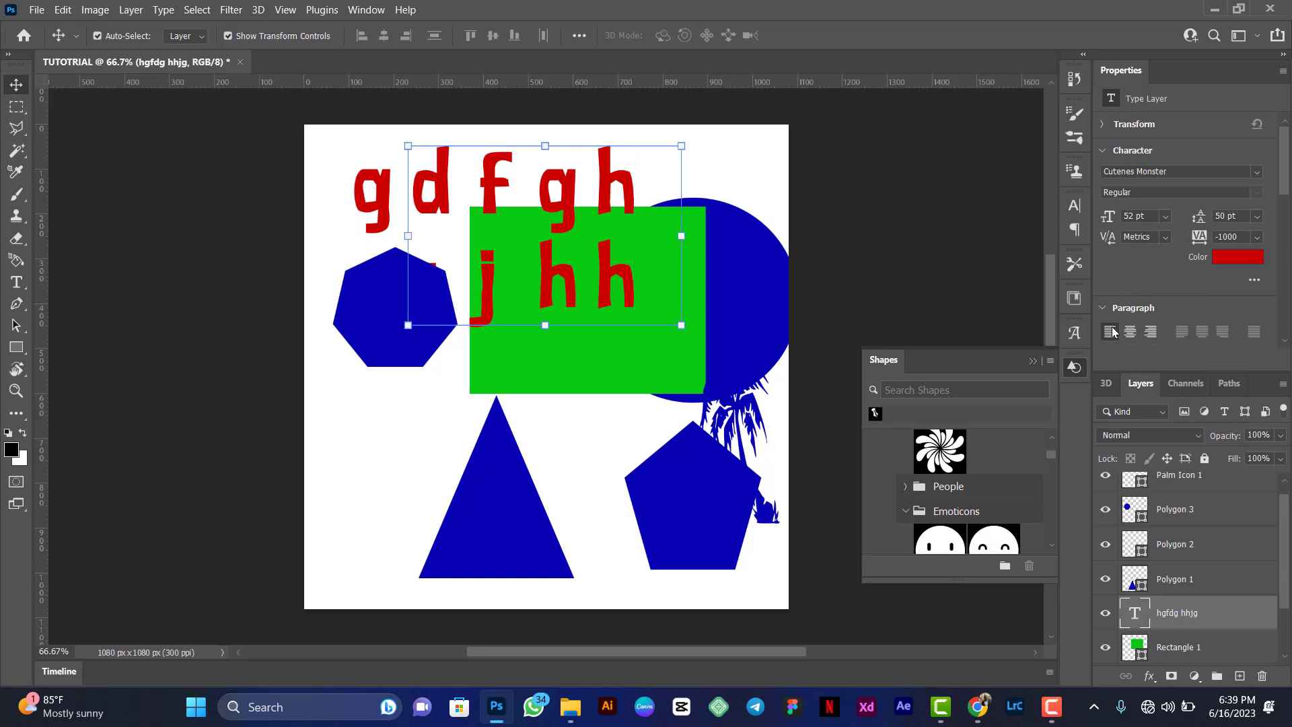
click(1152, 333)
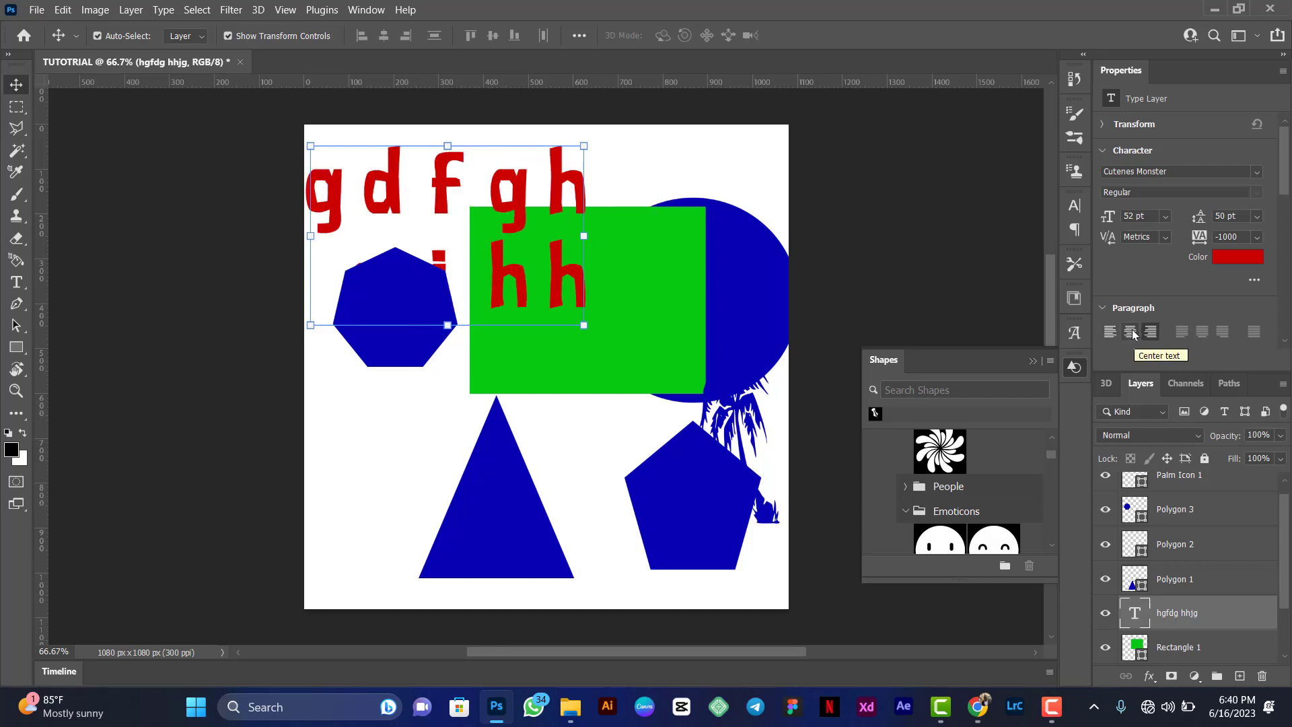
click(1133, 334)
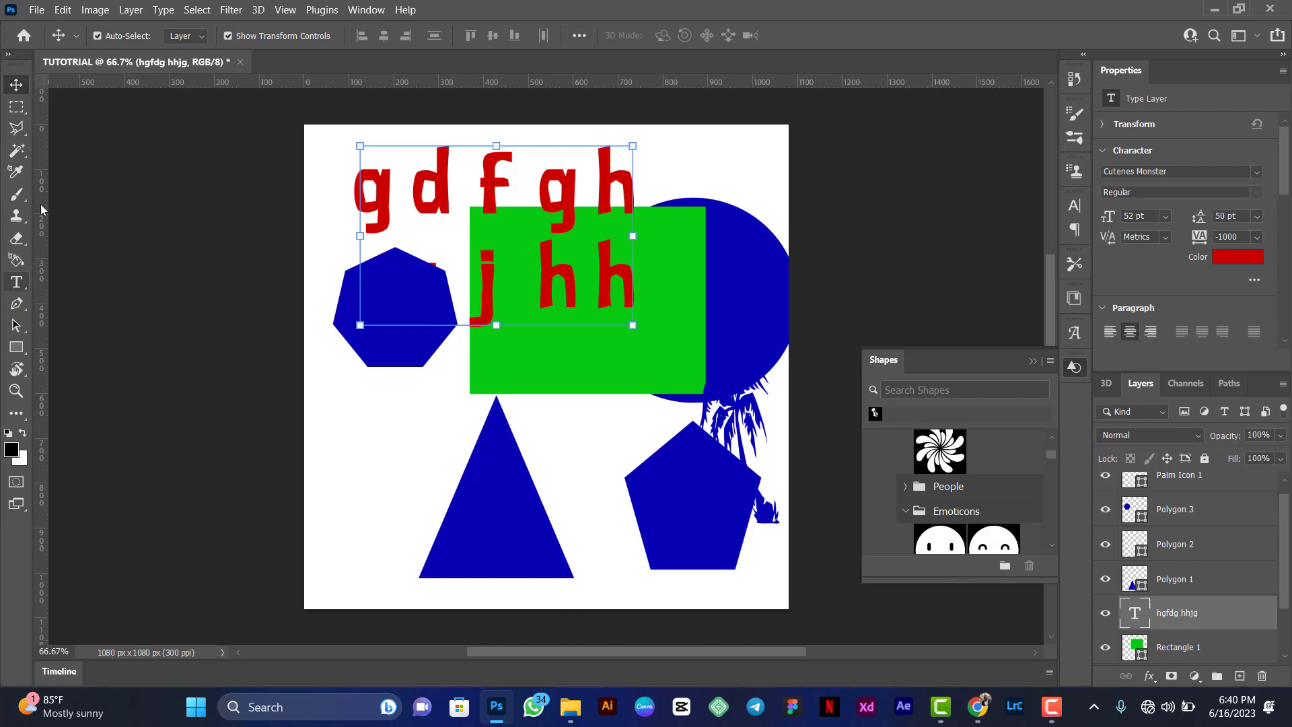
Step: Choose the standard Eraser Tool, try it on the red text layer, and decline rasterizing the type
click(18, 239)
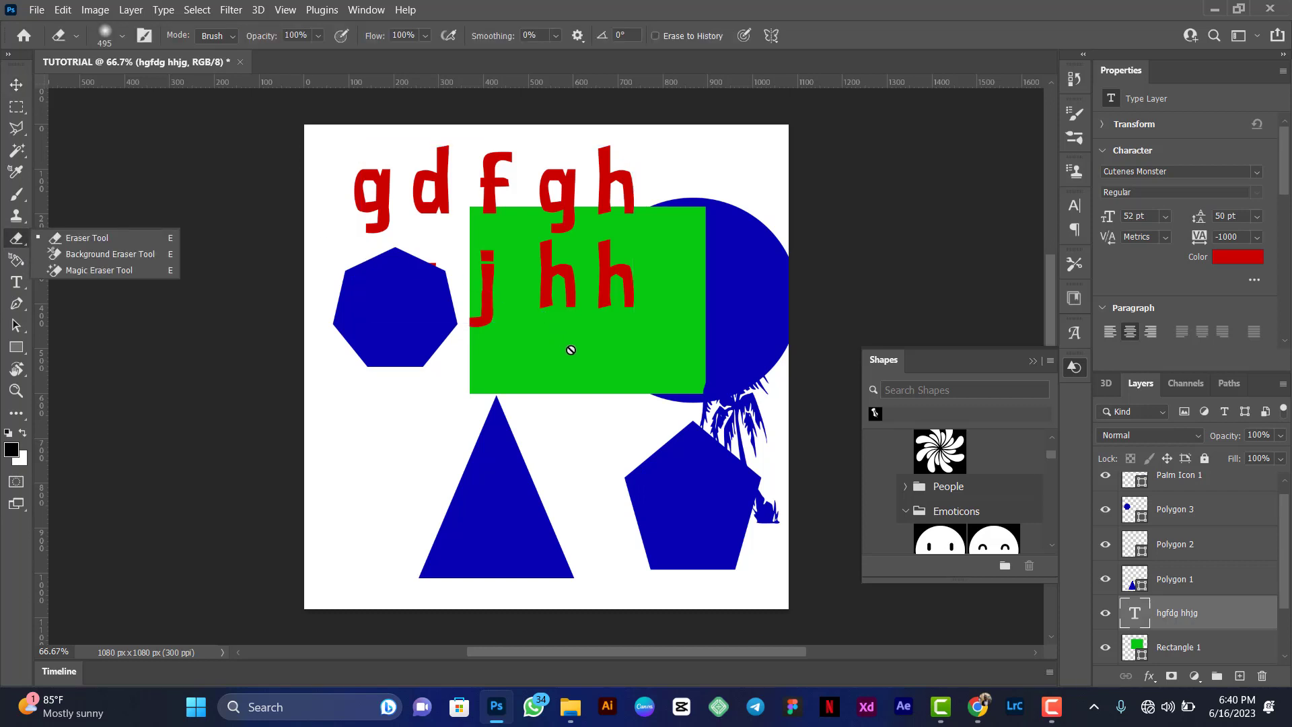
click(70, 238)
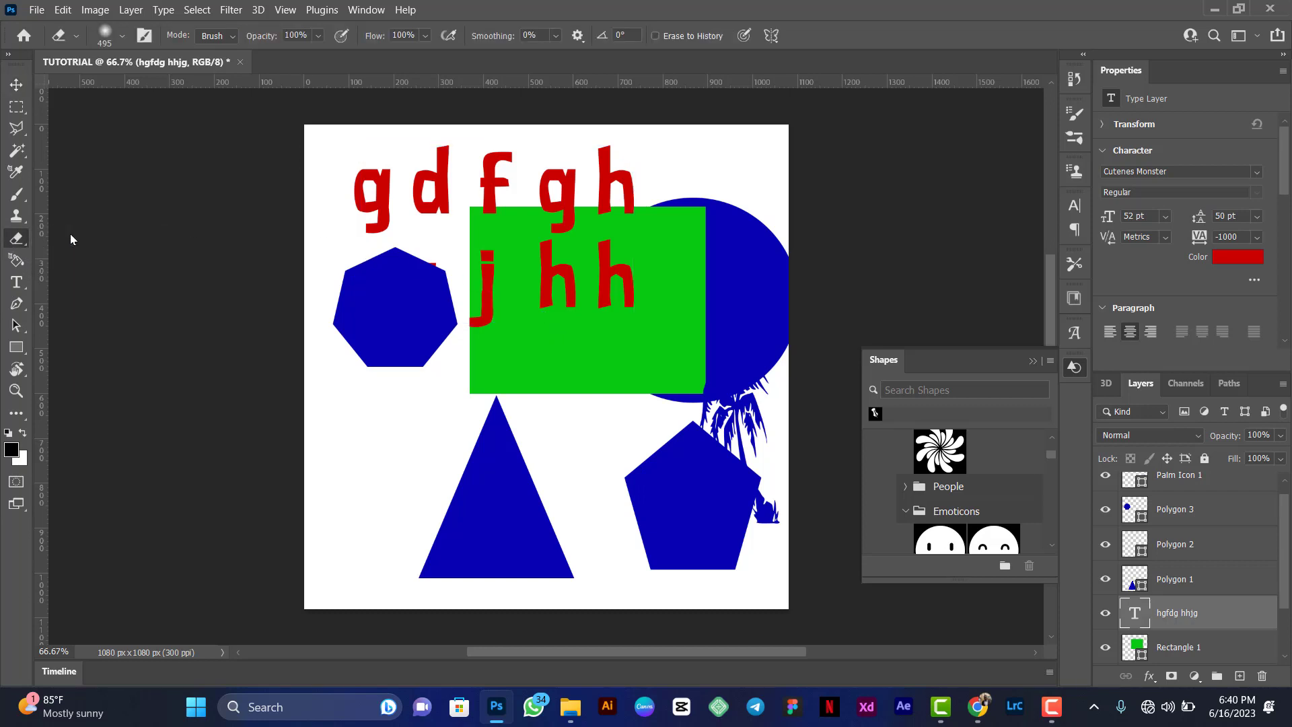
click(561, 355)
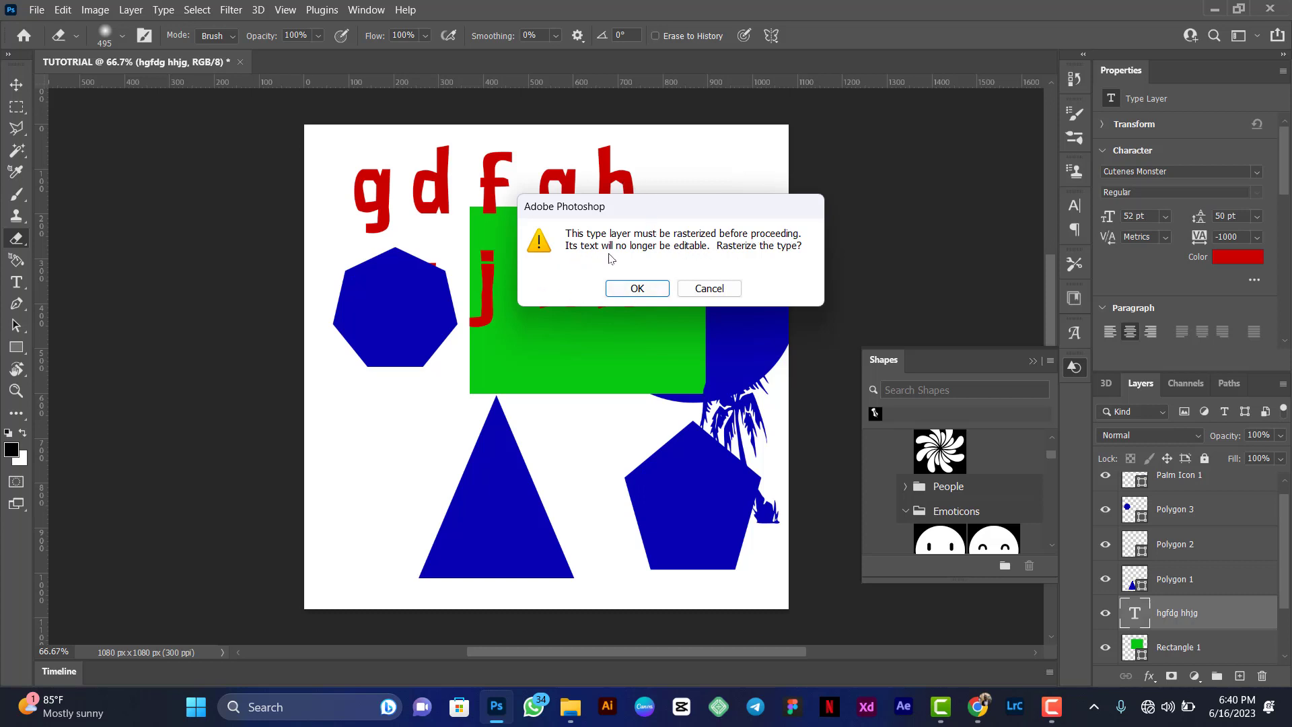
click(711, 295)
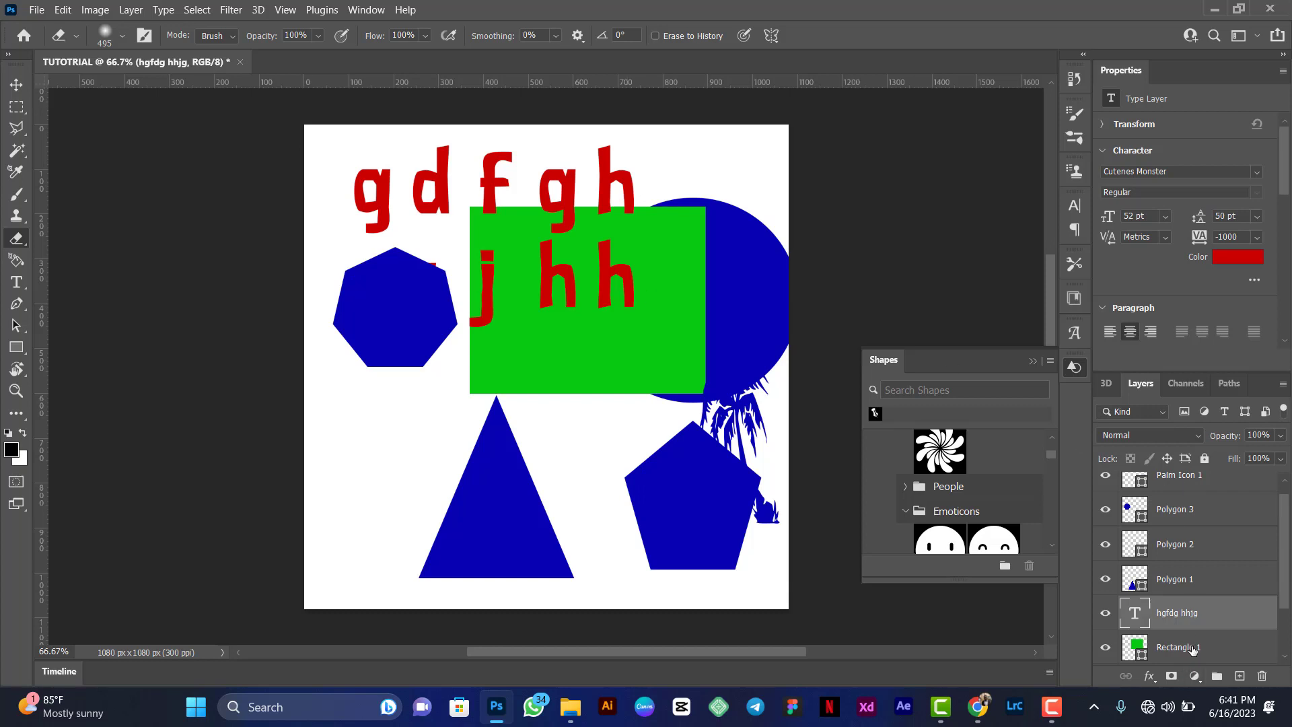
Step: Rasterize the Rectangle 1 layer and erase the lower-right part of the green rectangle with the soft 495 px eraser
click(1192, 649)
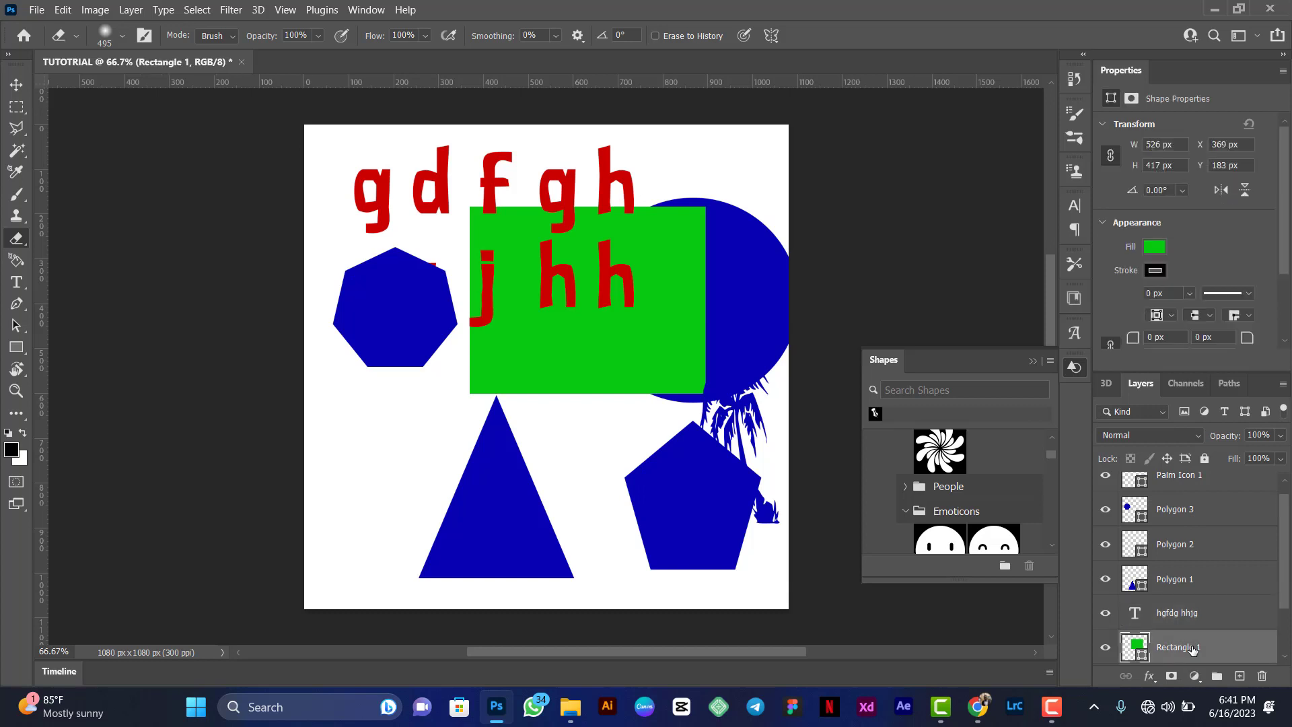
right_click(1192, 648)
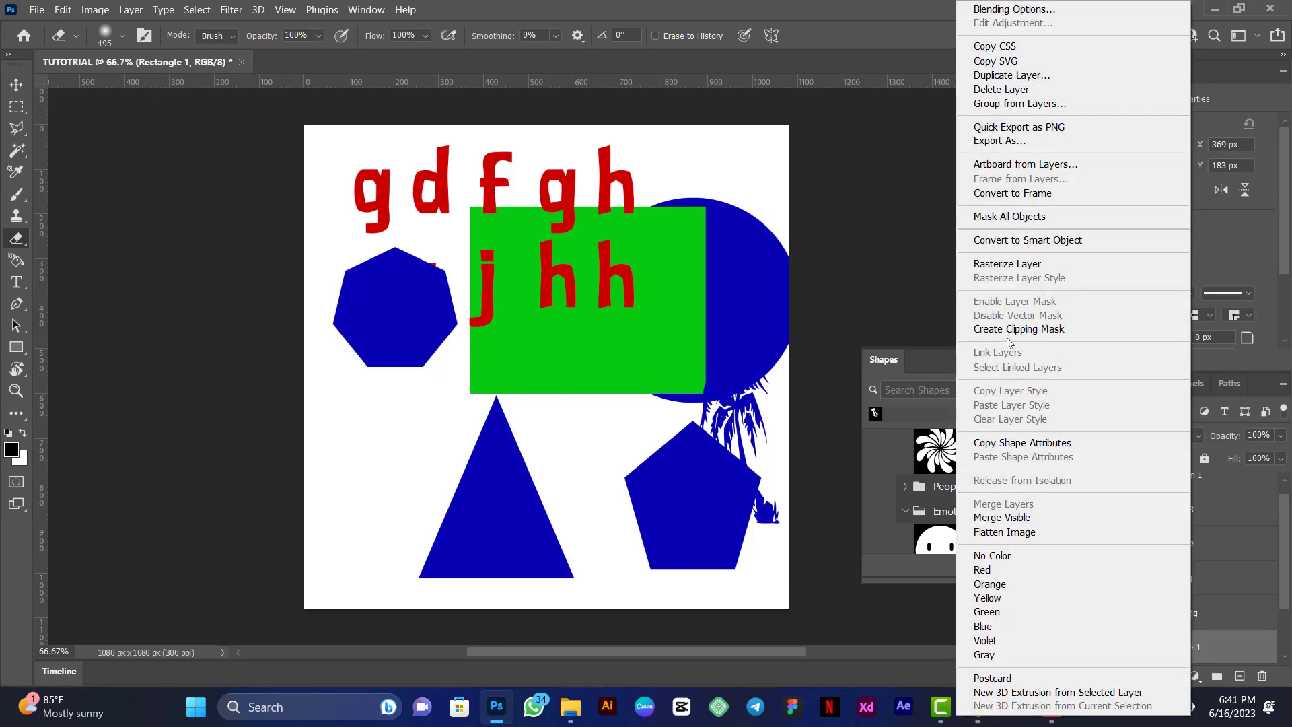
click(1029, 268)
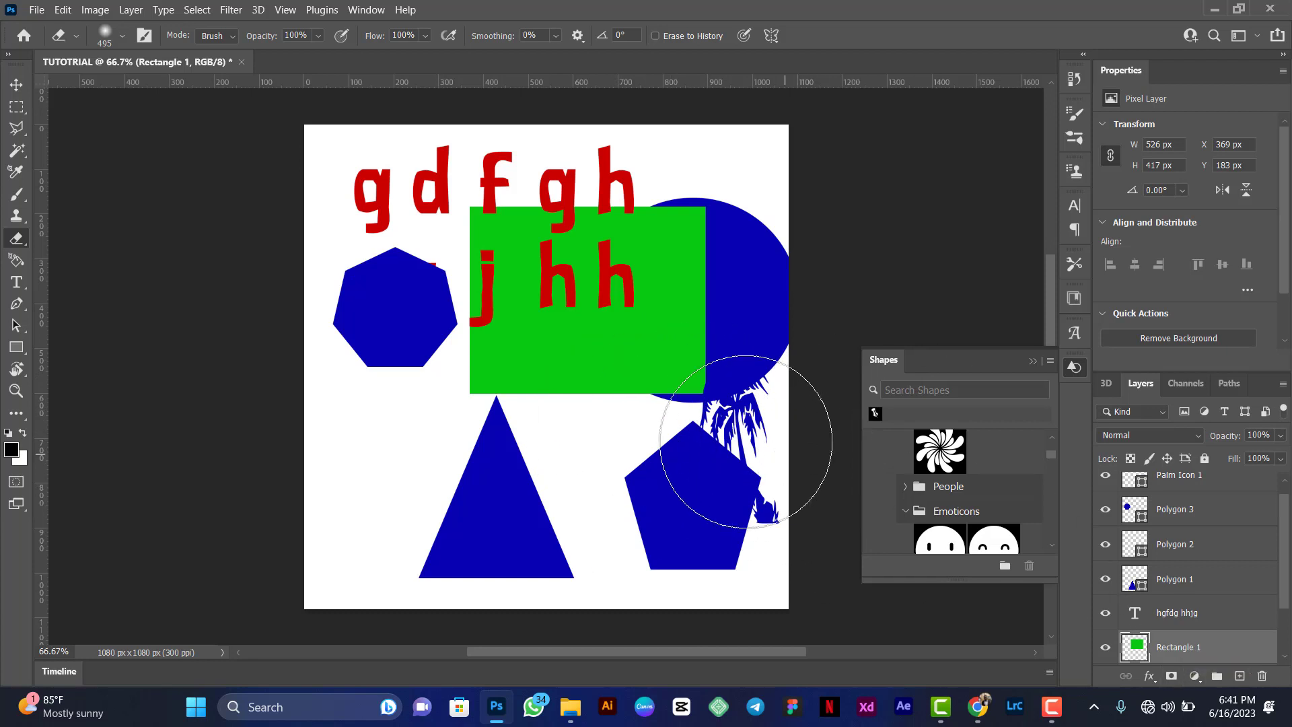
click(670, 404)
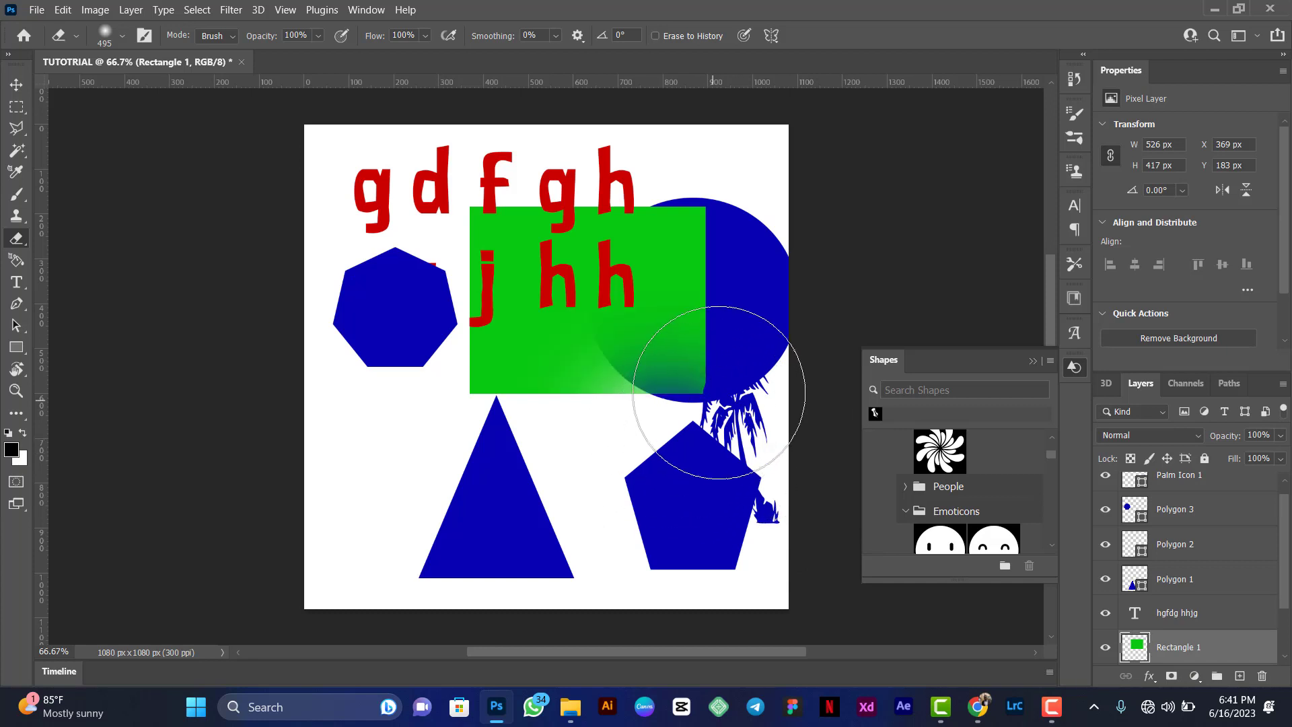
mouse_move(718, 392)
mouse_down()
mouse_move(648, 448)
mouse_move(736, 275)
mouse_move(570, 416)
mouse_move(685, 260)
mouse_move(599, 380)
mouse_up()
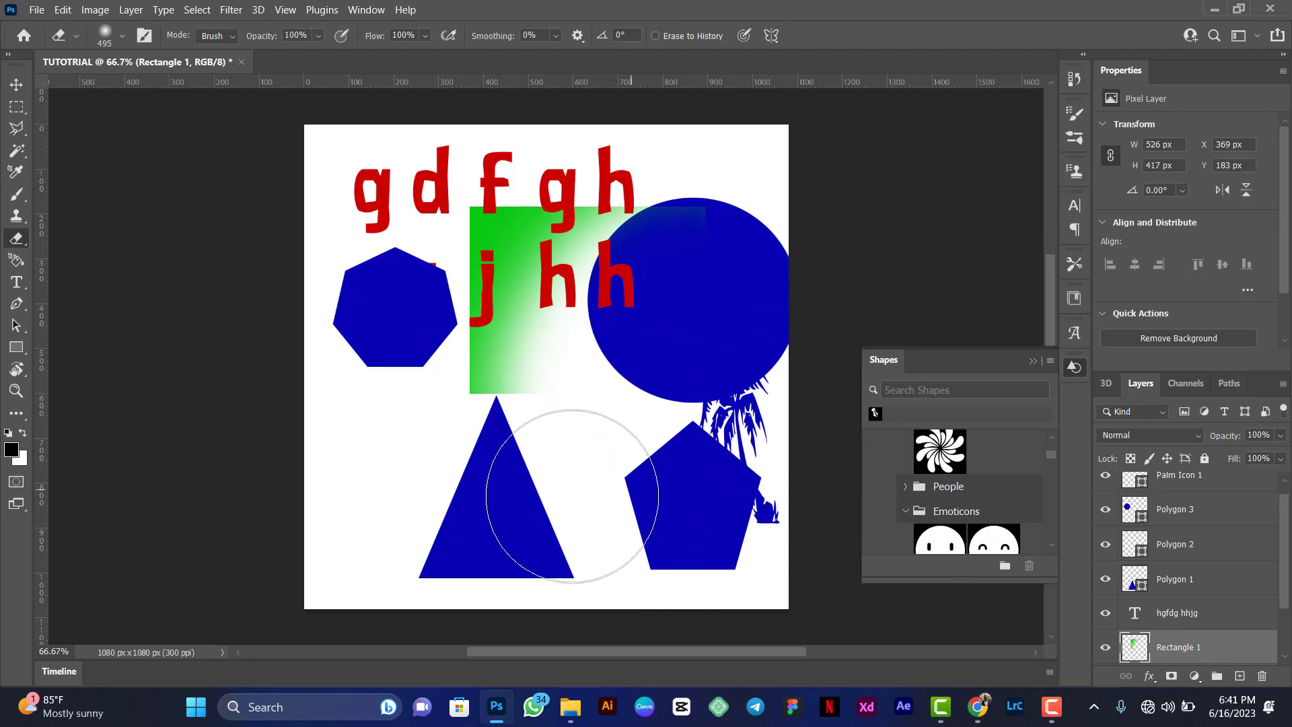
Step: Try rasterizing the Polygon 1 layer and erasing the triangle's left side, and undo both changes
click(1213, 587)
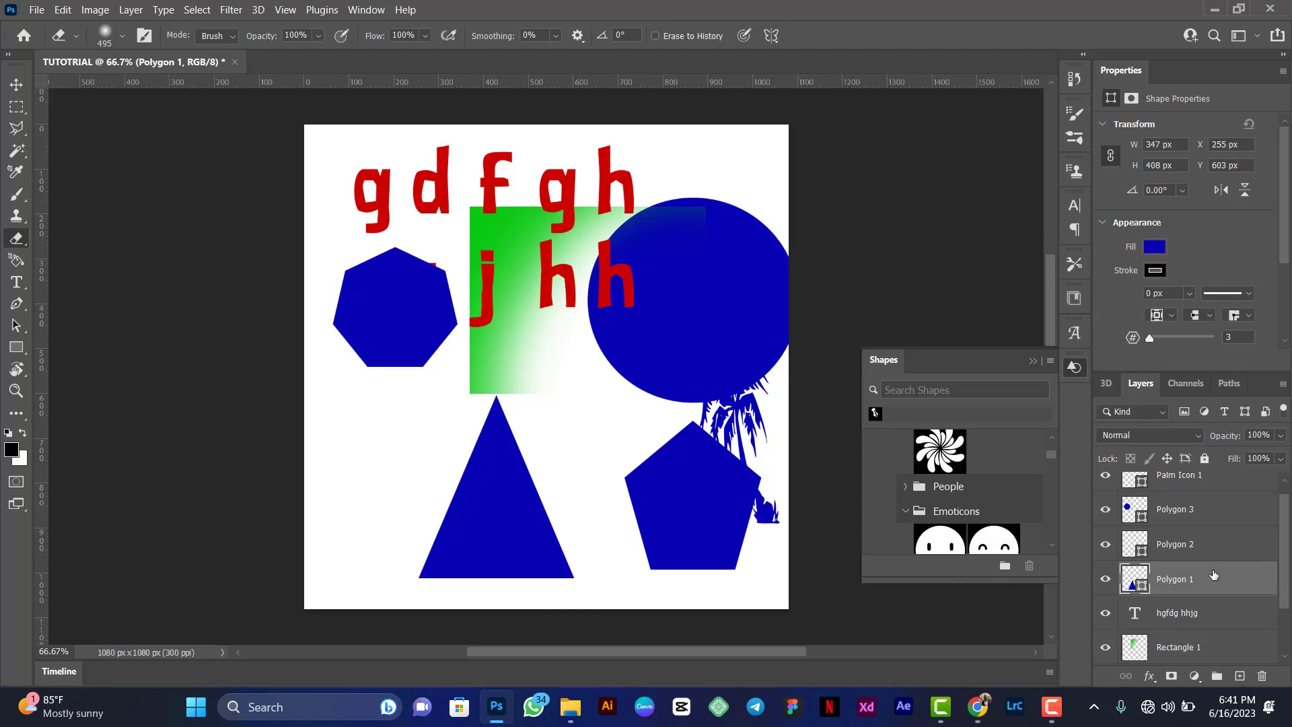
right_click(1213, 574)
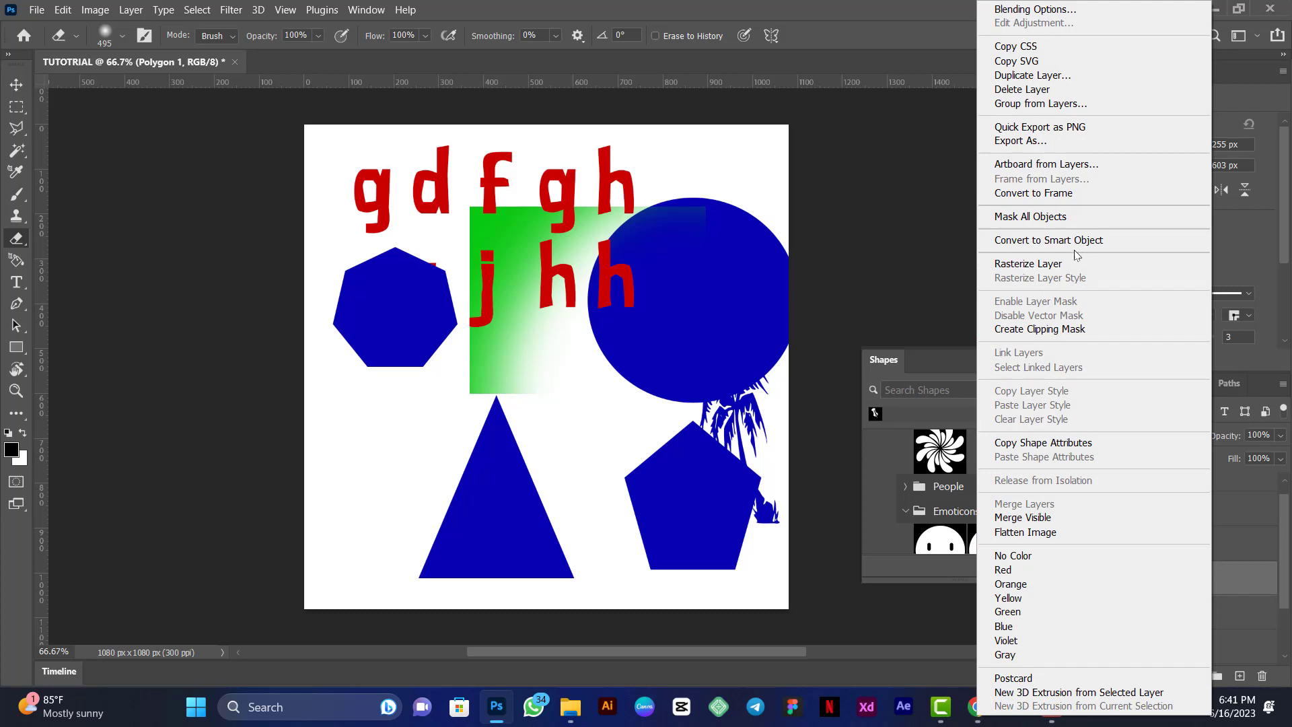
click(1048, 262)
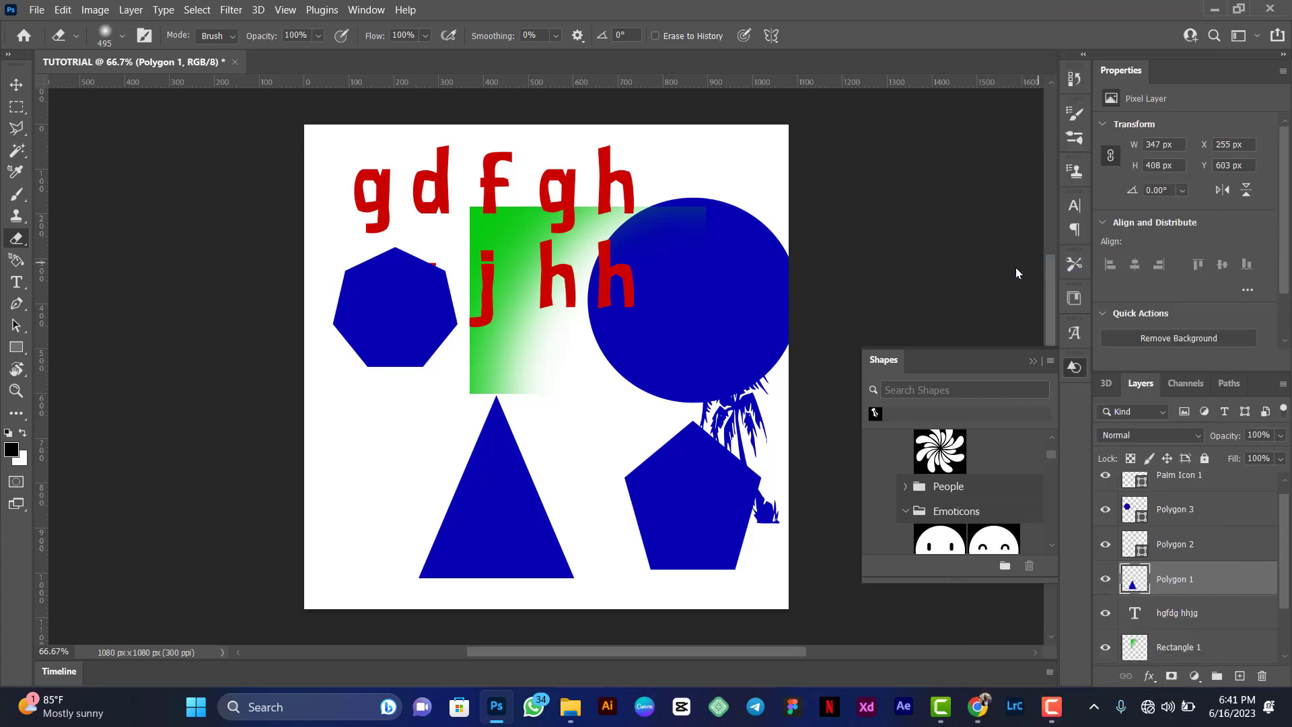
mouse_move(360, 525)
mouse_down()
mouse_move(416, 539)
mouse_move(417, 554)
mouse_move(391, 512)
mouse_move(396, 488)
mouse_move(413, 562)
mouse_move(391, 489)
mouse_move(414, 558)
mouse_move(418, 511)
mouse_up()
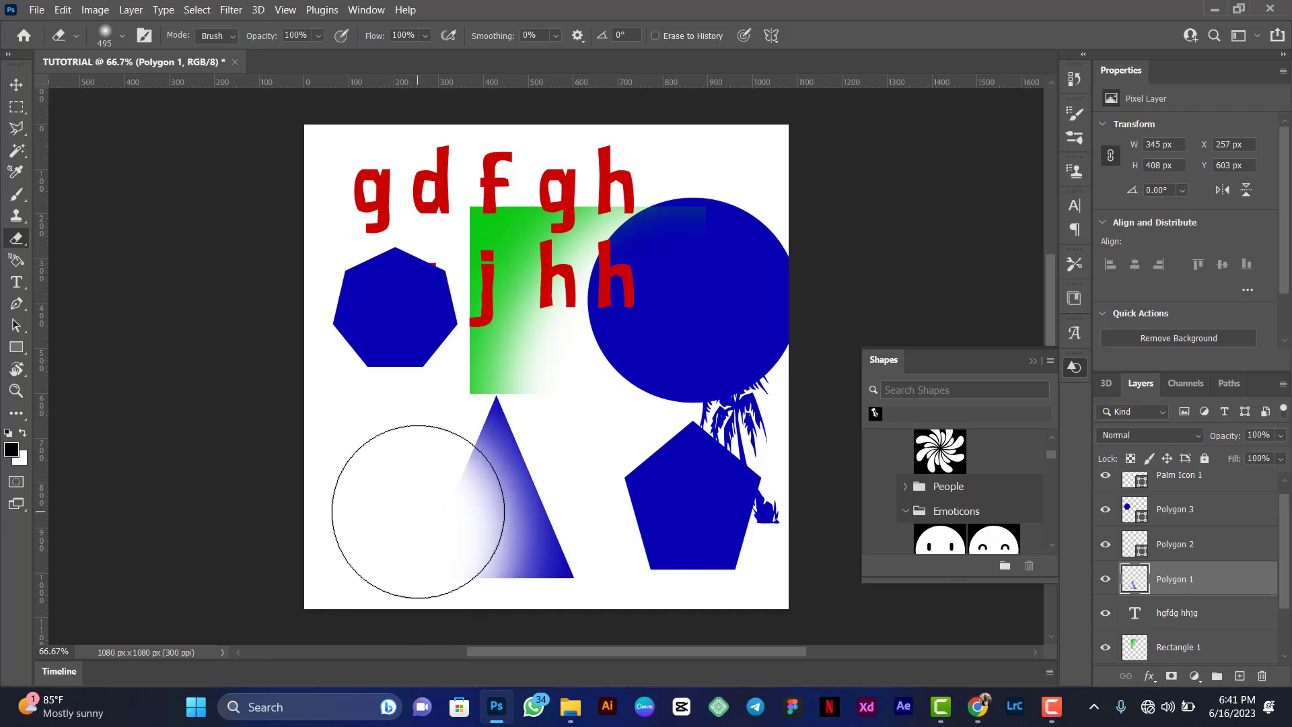
key(ctrl+z)
key(ctrl+z)
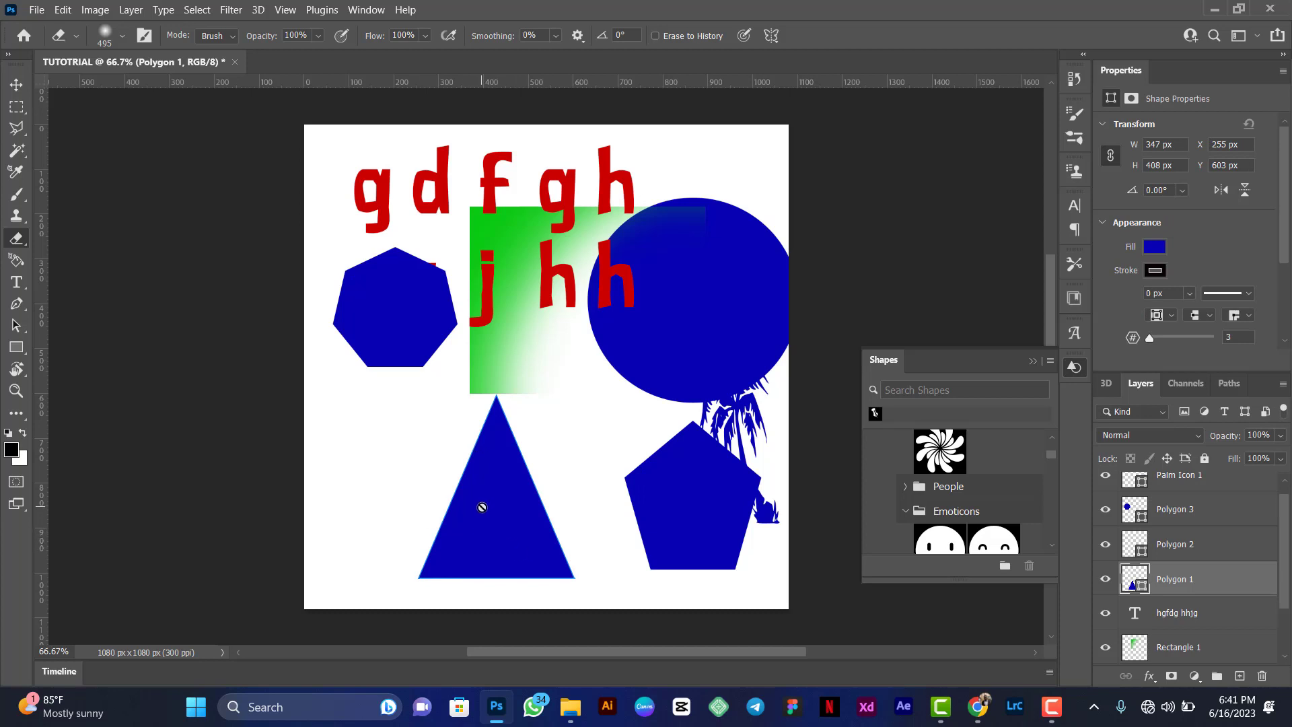
Step: Start erasing on the triangle, accept rasterizing its shape layer, and softly erase its lower-left side
click(482, 507)
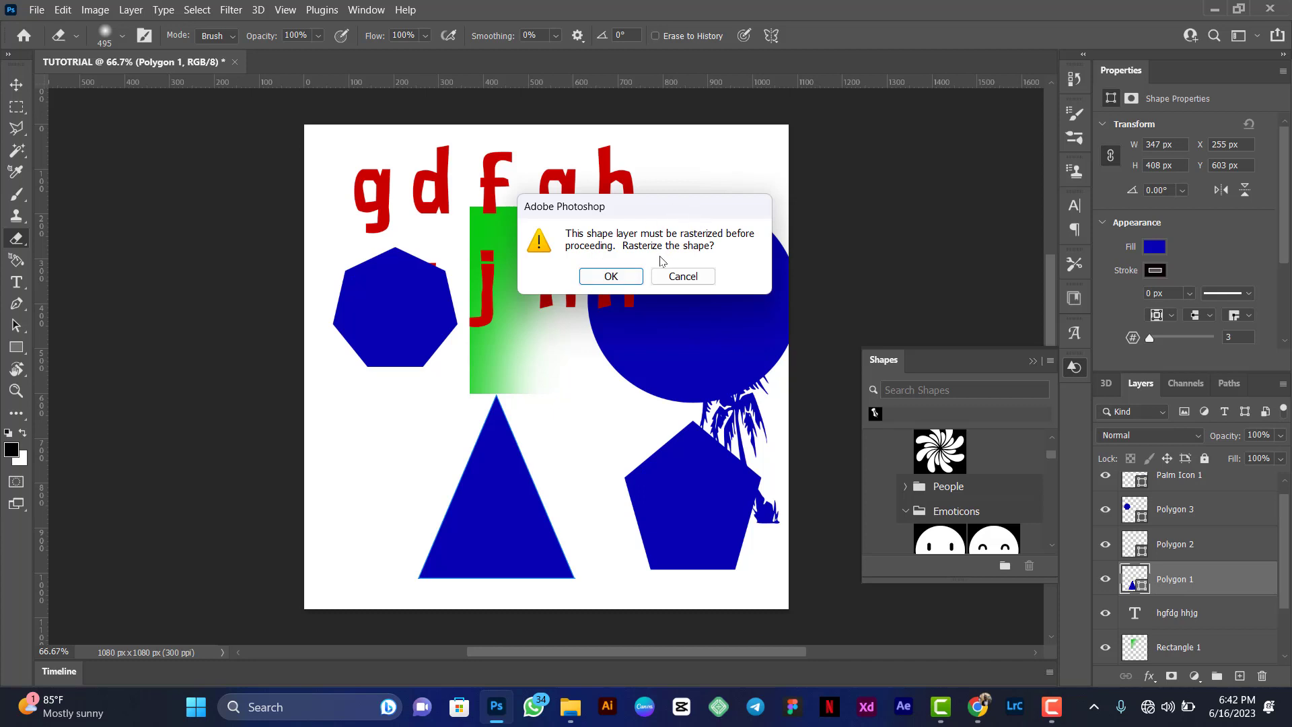
click(620, 276)
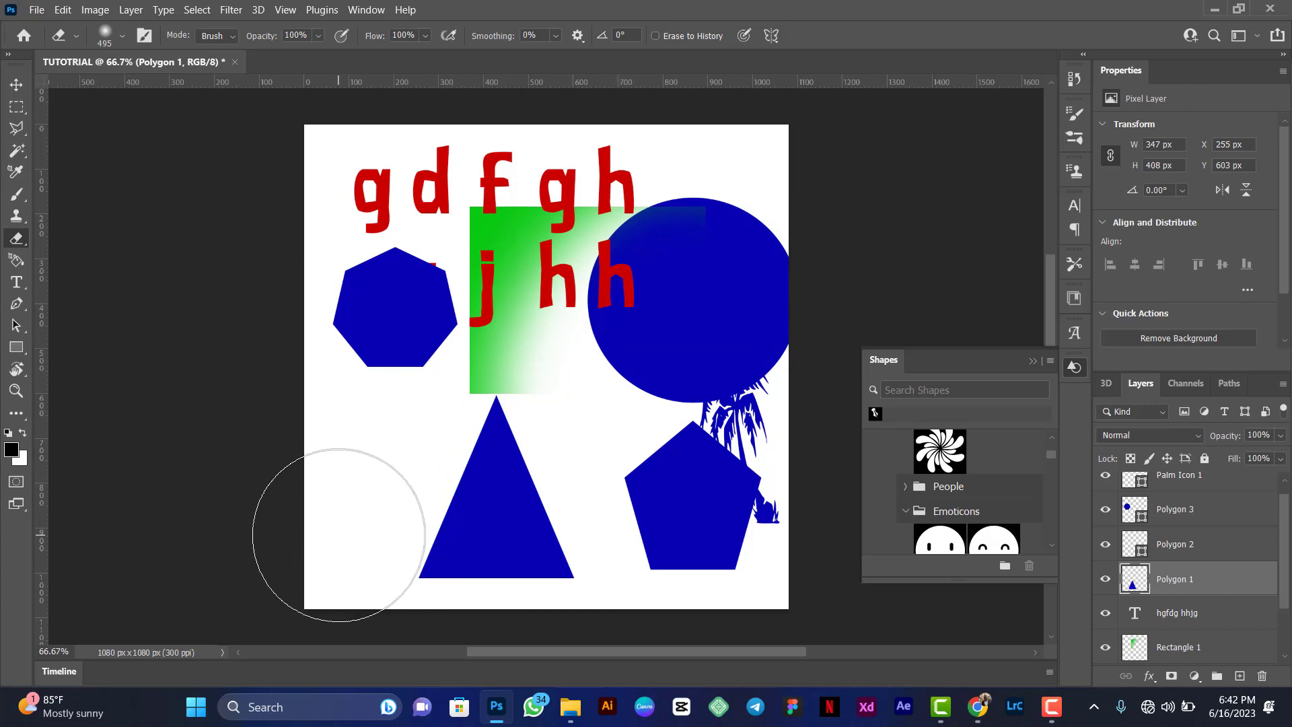
mouse_move(361, 547)
mouse_down()
mouse_move(416, 588)
mouse_move(384, 492)
mouse_move(412, 568)
mouse_move(397, 519)
mouse_move(483, 506)
mouse_up()
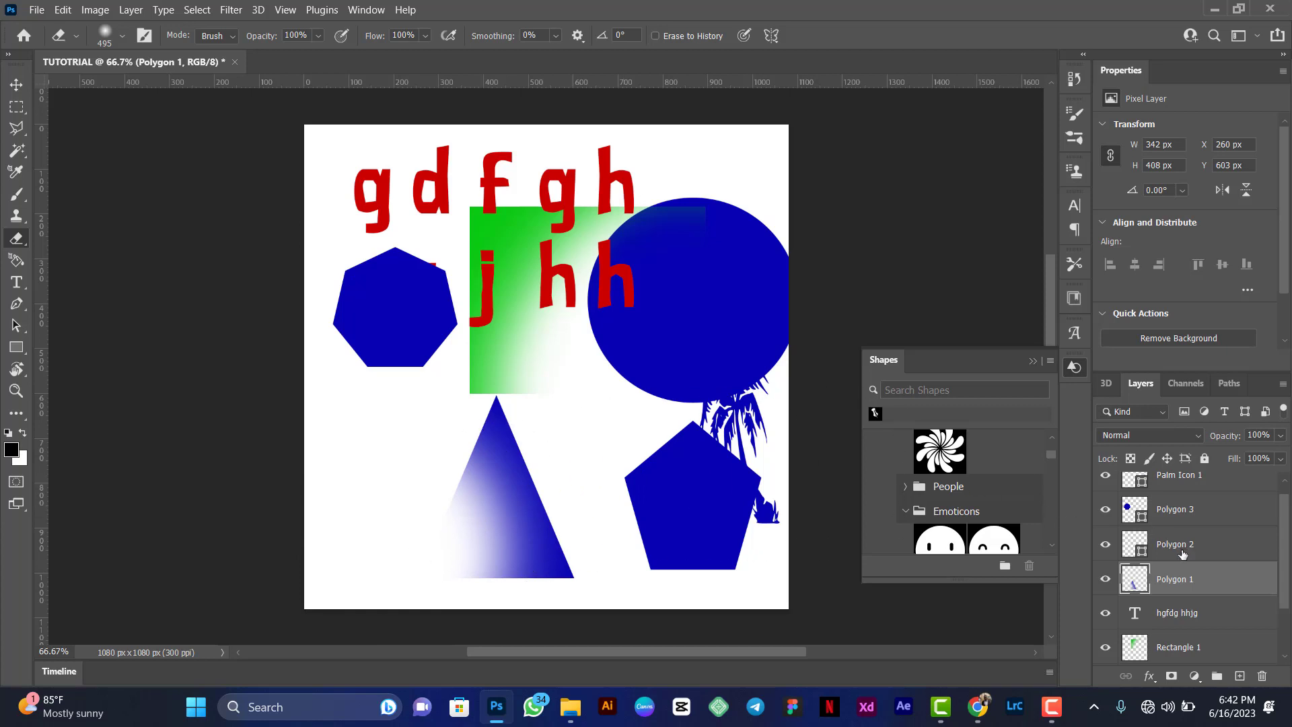